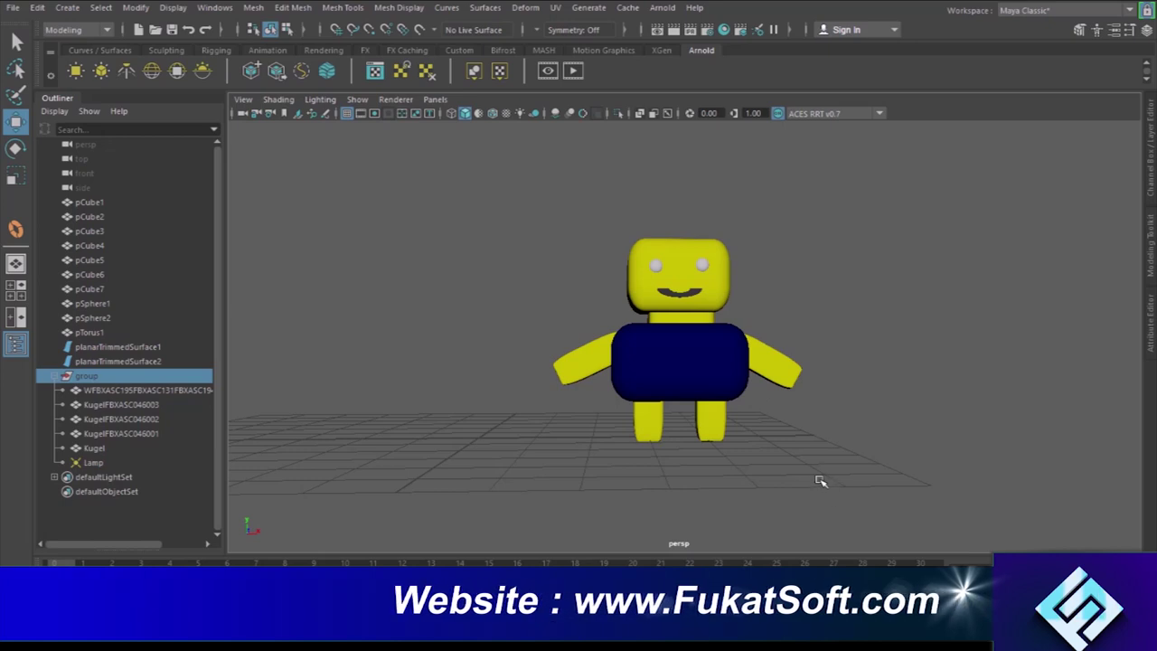
- Orbit, pan and zoom the view to inspect the reference character from several angles
{"action": "left_click_drag", "start_coordinate": [803, 484], "coordinate": [799, 489], "text": "alt"}
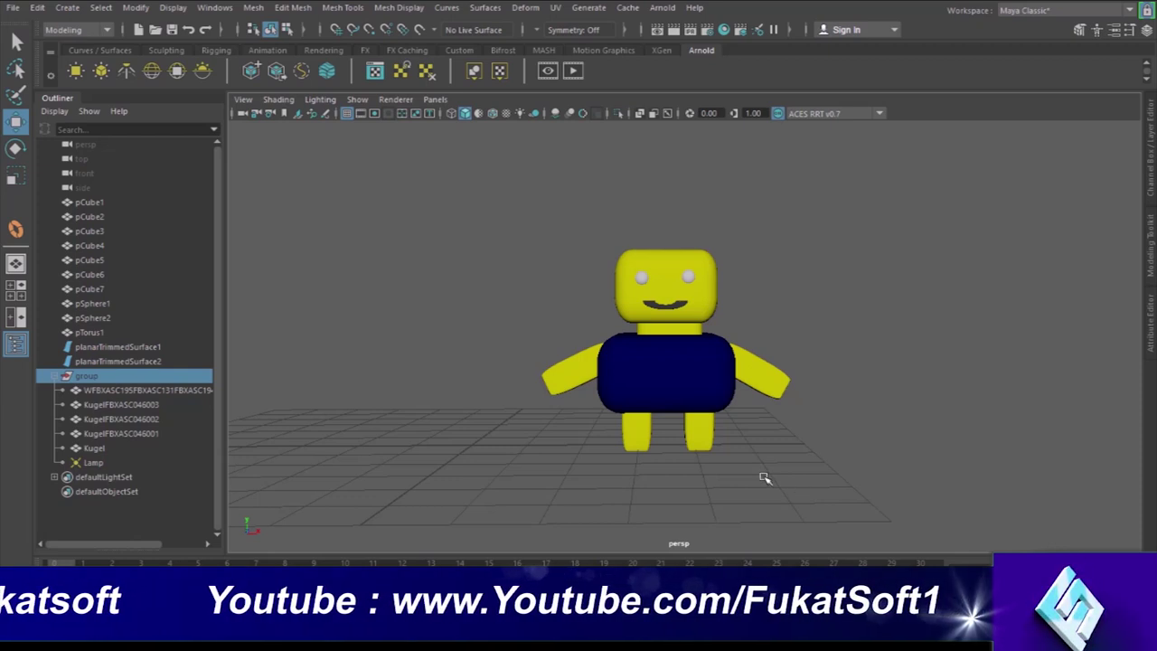
{"action": "mouse_move", "coordinate": [651, 473]}
{"action": "left_mouse_down", "text": "alt"}
{"action": "mouse_move", "coordinate": [595, 474]}
{"action": "mouse_move", "coordinate": [729, 478]}
{"action": "mouse_move", "coordinate": [666, 477]}
{"action": "left_mouse_up", "text": "alt"}
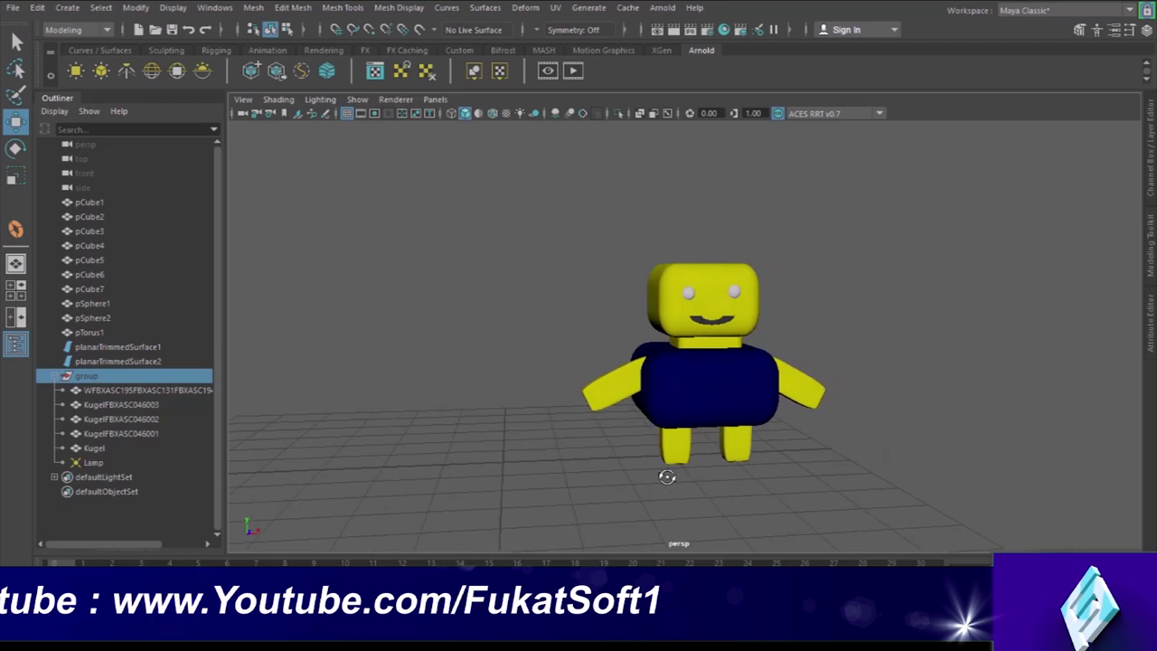
{"action": "mouse_move", "coordinate": [737, 464]}
{"action": "left_mouse_down", "text": "alt"}
{"action": "mouse_move", "coordinate": [641, 456]}
{"action": "mouse_move", "coordinate": [666, 455]}
{"action": "left_mouse_up", "text": "alt"}
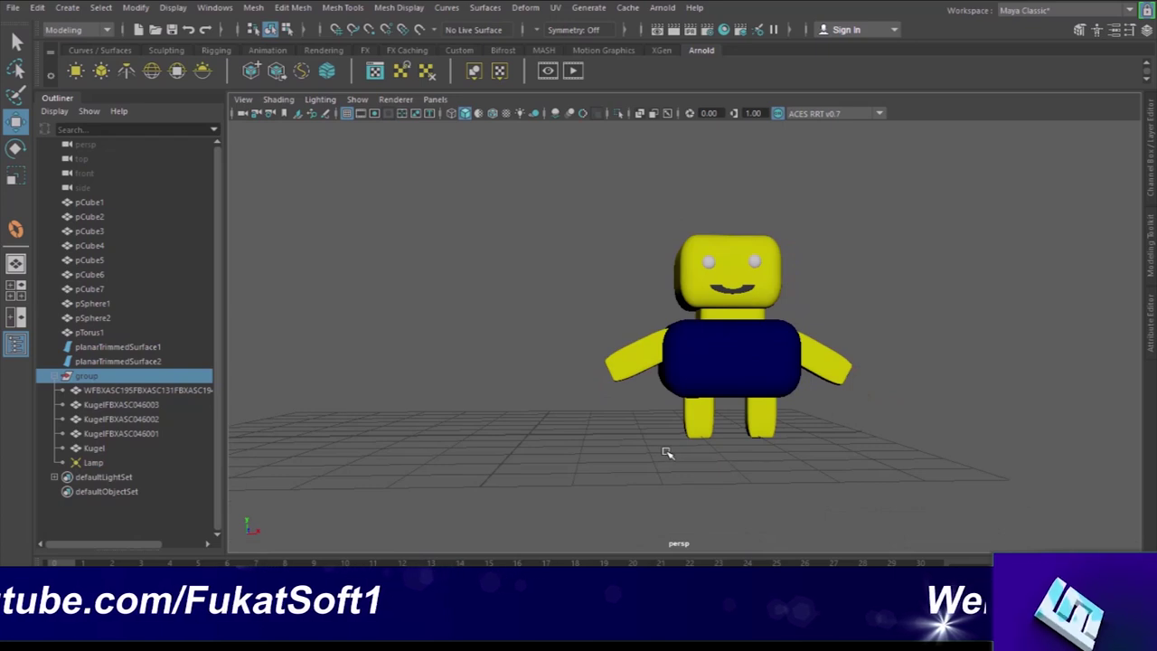
{"action": "mouse_move", "coordinate": [665, 450]}
{"action": "left_mouse_down", "text": "alt"}
{"action": "mouse_move", "coordinate": [666, 465]}
{"action": "mouse_move", "coordinate": [765, 470]}
{"action": "mouse_move", "coordinate": [681, 464]}
{"action": "left_mouse_up", "text": "alt"}
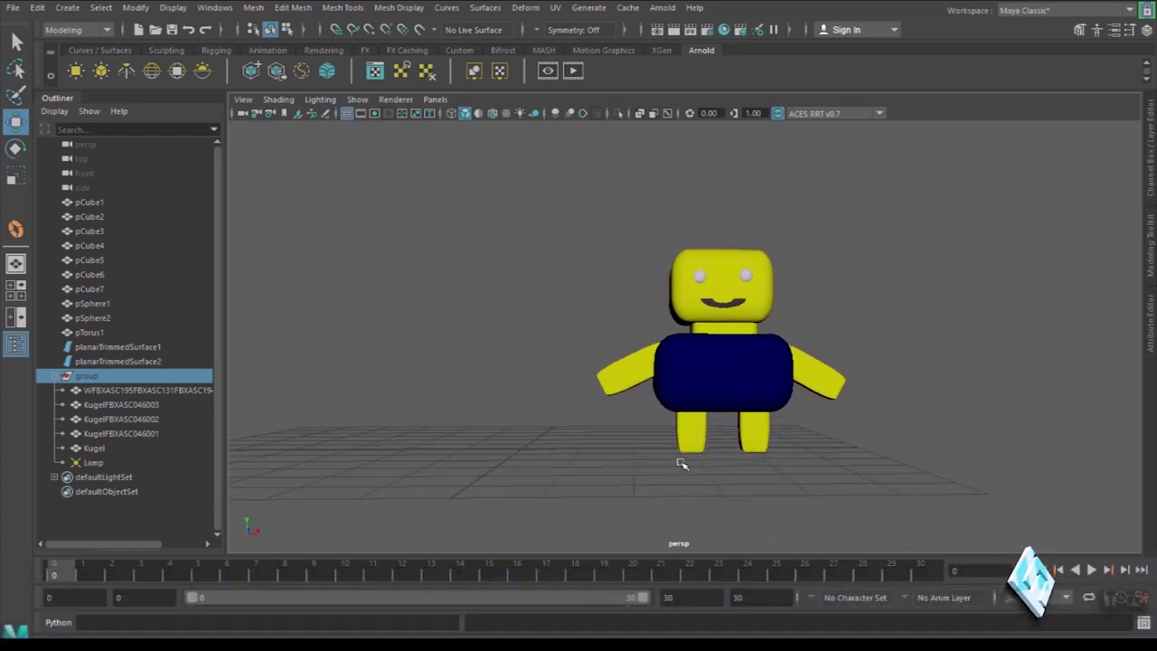
{"action": "middle_click_drag", "start_coordinate": [668, 459], "coordinate": [682, 476], "text": "alt"}
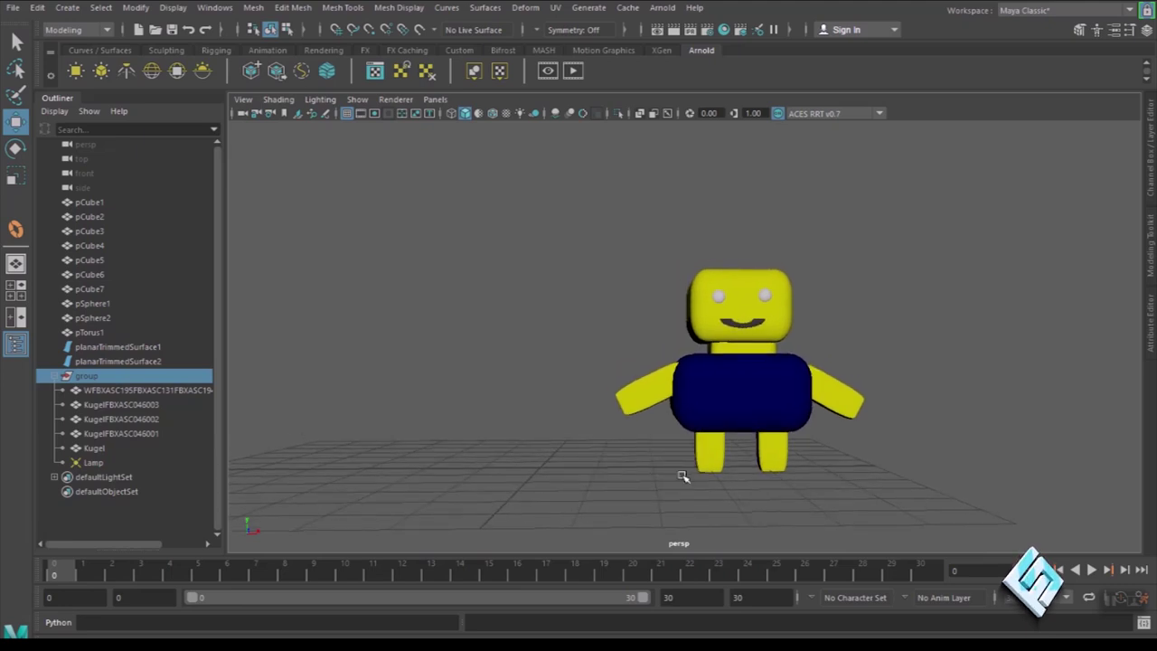
{"action": "scroll", "coordinate": [683, 477], "scroll_direction": "up", "scroll_amount": 1}
{"action": "scroll", "coordinate": [683, 478], "scroll_direction": "up", "scroll_amount": 1}
{"action": "middle_click_drag", "start_coordinate": [636, 487], "coordinate": [659, 452], "text": "alt"}
{"action": "scroll", "coordinate": [661, 452], "scroll_direction": "down", "scroll_amount": 2}
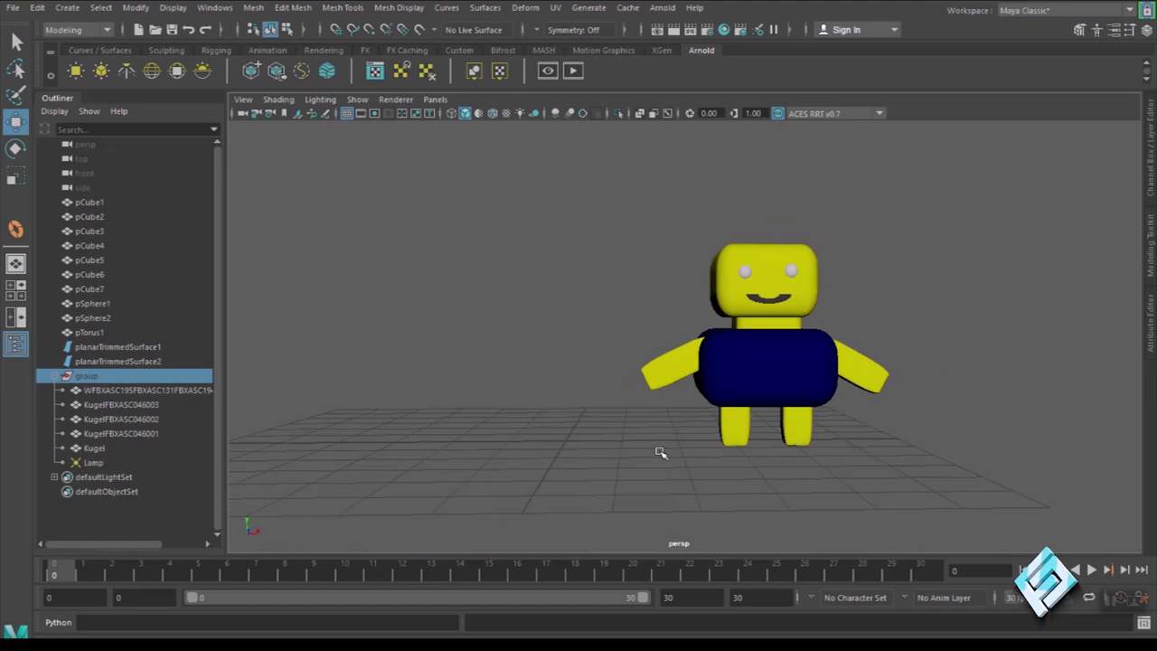
{"action": "mouse_move", "coordinate": [695, 450]}
{"action": "left_mouse_down", "text": "alt"}
{"action": "mouse_move", "coordinate": [607, 450]}
{"action": "mouse_move", "coordinate": [643, 442]}
{"action": "mouse_move", "coordinate": [697, 458]}
{"action": "left_mouse_up", "text": "alt"}
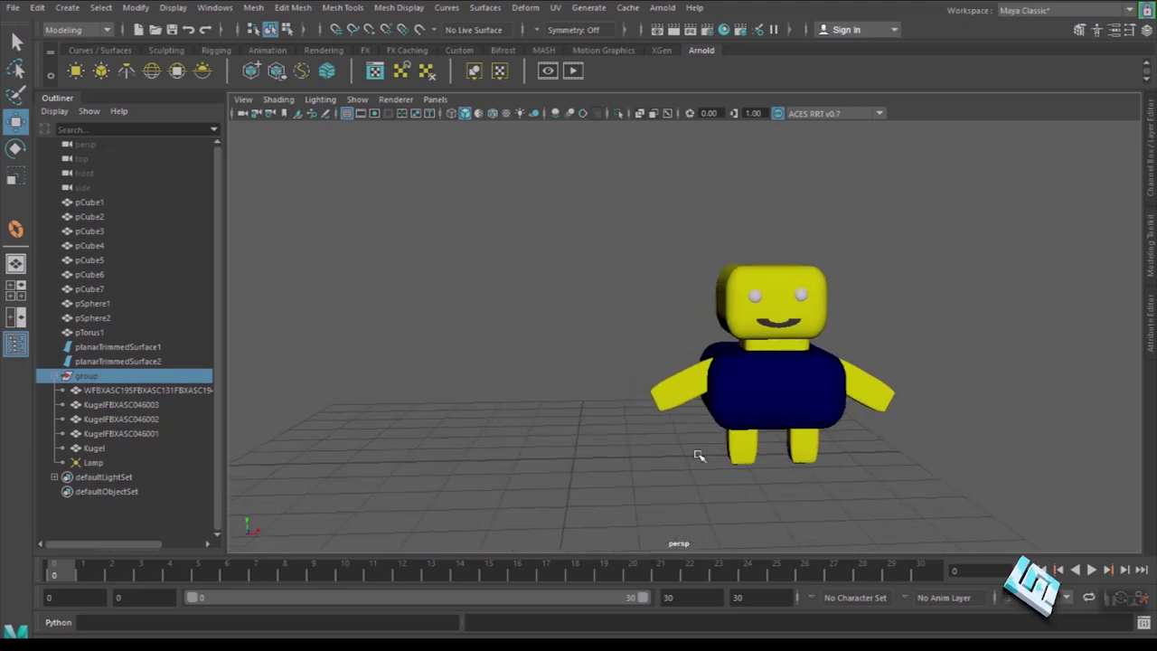
- Collapse the Outliner to widen the viewport and pull the view back
{"action": "left_click", "coordinate": [57, 98]}
{"action": "scroll", "coordinate": [353, 327], "scroll_direction": "down", "scroll_amount": 3}
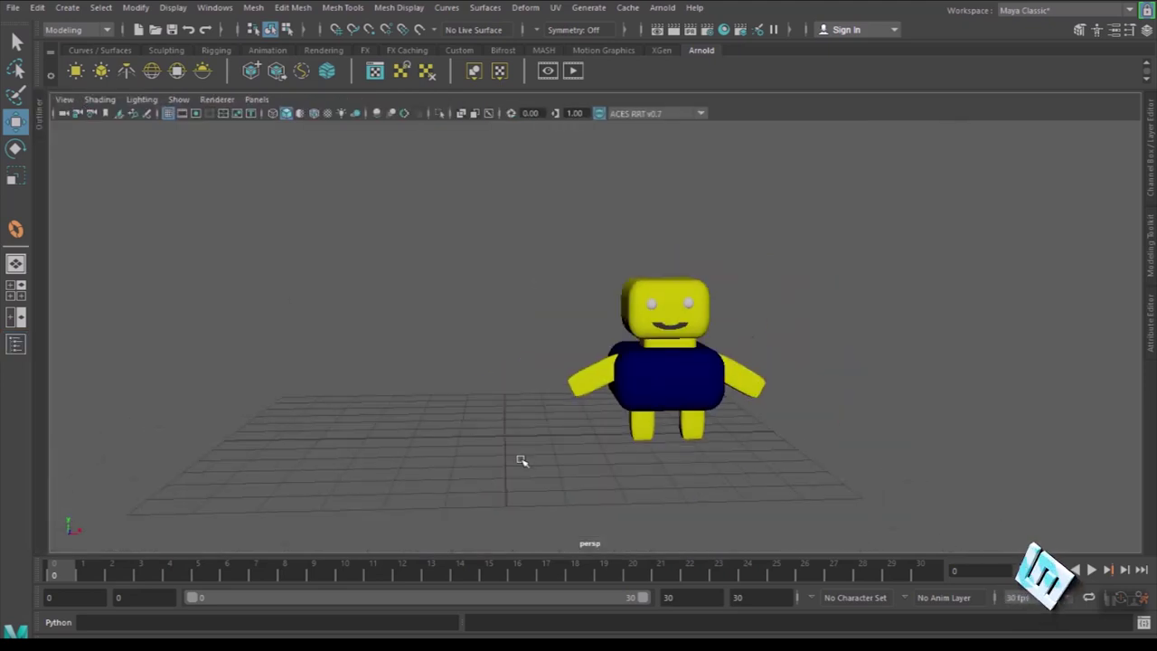
{"action": "left_click_drag", "start_coordinate": [519, 460], "coordinate": [521, 456], "text": "alt"}
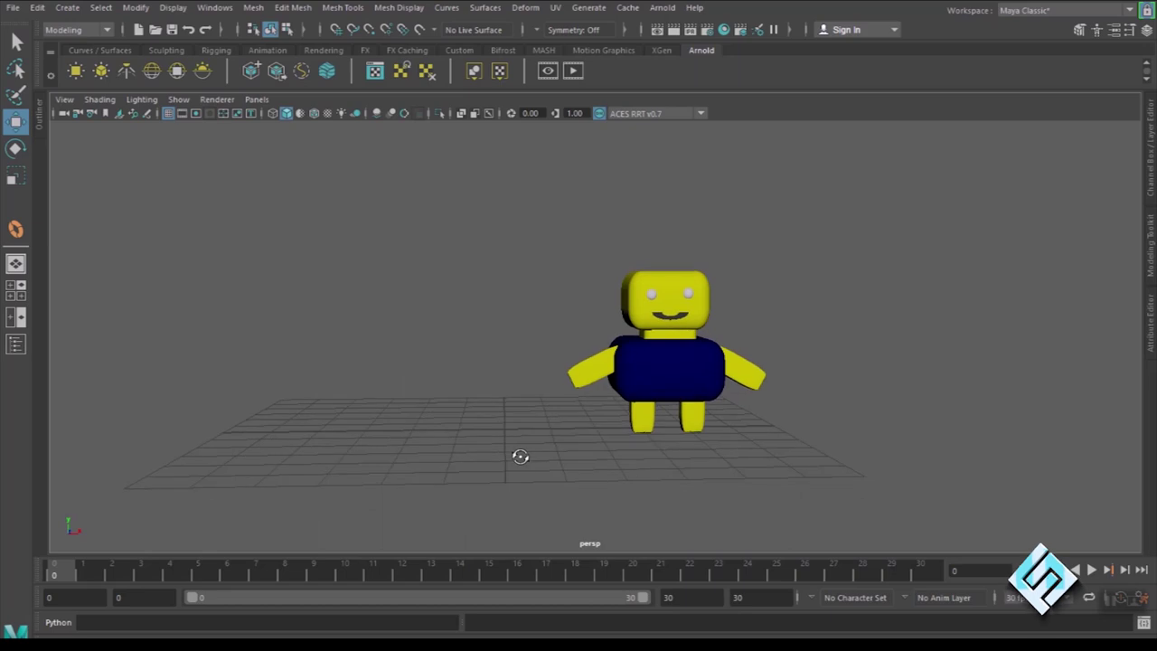
- Create a polygon cube and draw it as a flat box on the grid left of the character
{"action": "left_click", "coordinate": [75, 9]}
{"action": "mouse_move", "coordinate": [111, 59]}
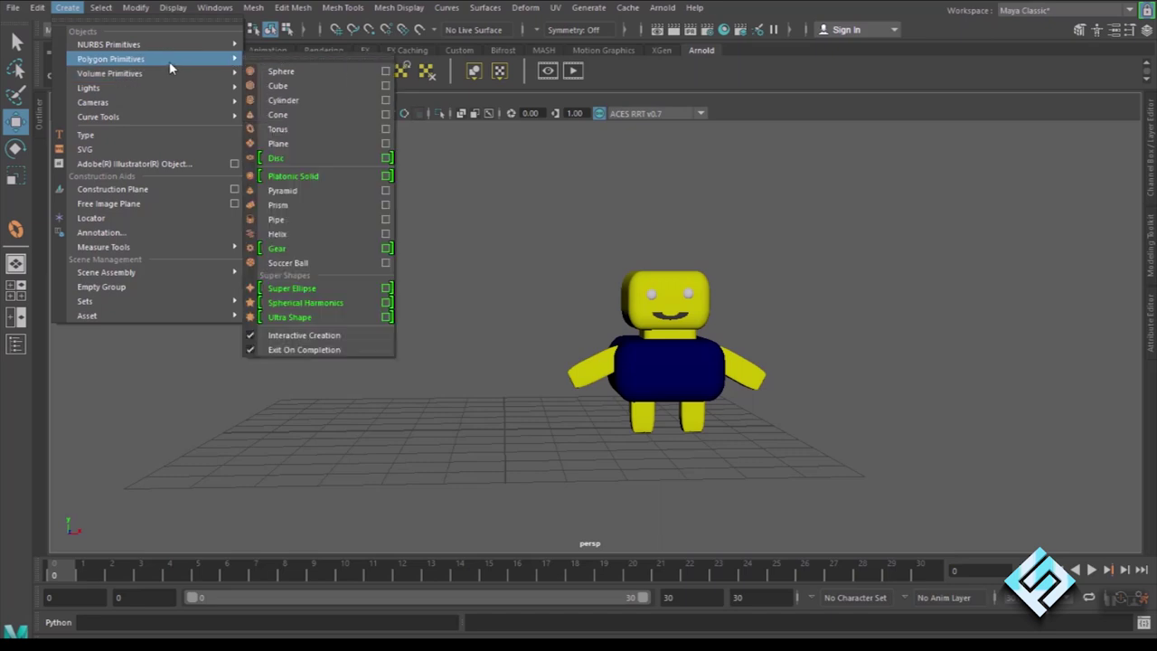
{"action": "left_click", "coordinate": [271, 91]}
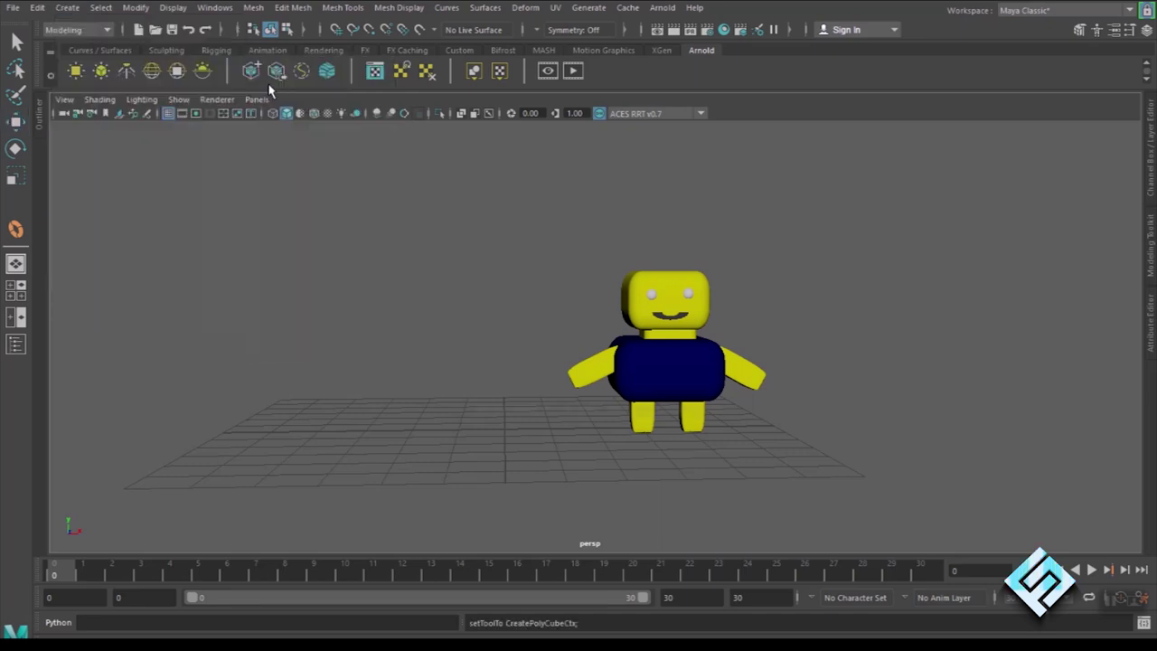
{"action": "mouse_move", "coordinate": [387, 369]}
{"action": "left_mouse_down", "text": "alt"}
{"action": "mouse_move", "coordinate": [374, 338]}
{"action": "mouse_move", "coordinate": [383, 362]}
{"action": "mouse_move", "coordinate": [489, 427]}
{"action": "mouse_move", "coordinate": [473, 414]}
{"action": "left_mouse_up", "text": "alt"}
{"action": "mouse_move", "coordinate": [339, 355]}
{"action": "left_mouse_down"}
{"action": "mouse_move", "coordinate": [361, 390]}
{"action": "mouse_move", "coordinate": [422, 401]}
{"action": "mouse_move", "coordinate": [411, 312]}
{"action": "left_mouse_up"}
{"action": "mouse_move", "coordinate": [413, 421]}
{"action": "left_mouse_down", "text": "alt"}
{"action": "mouse_move", "coordinate": [431, 404]}
{"action": "mouse_move", "coordinate": [426, 378]}
{"action": "left_mouse_up", "text": "alt"}
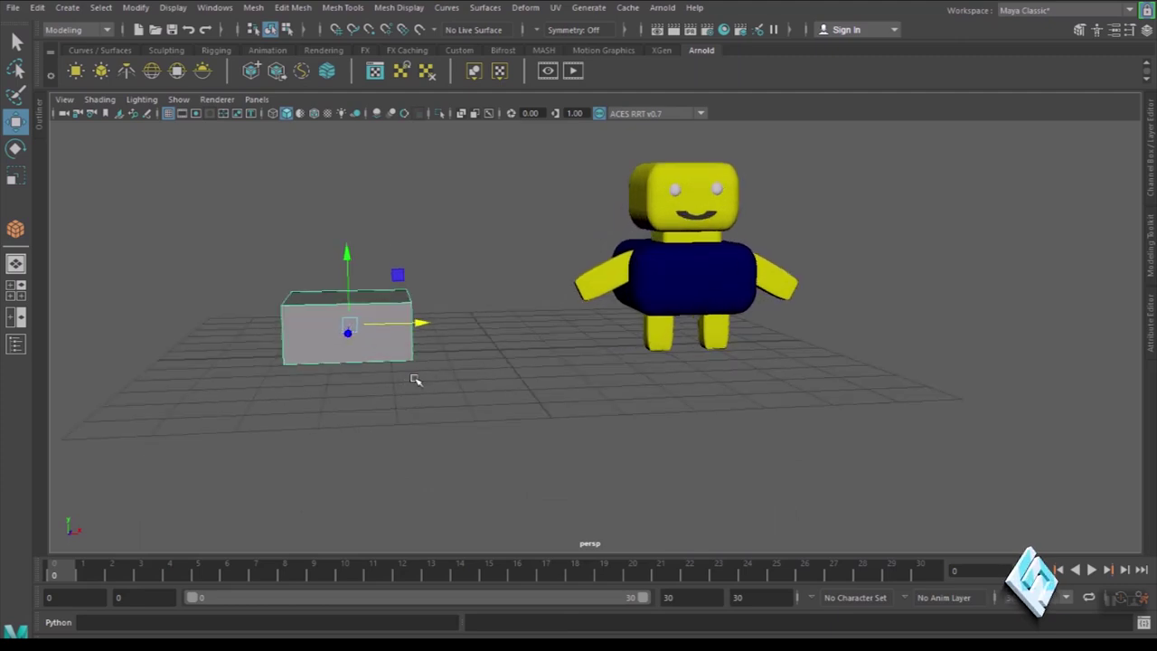
{"action": "left_click", "coordinate": [338, 8]}
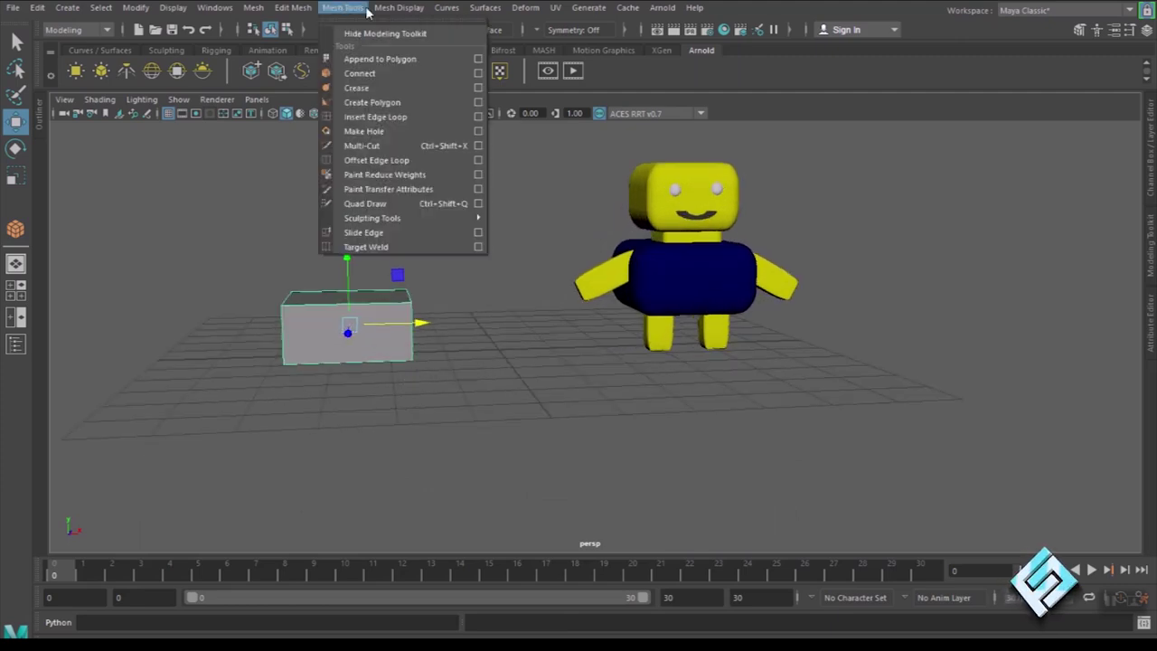
- Bevel the box with Edit Mesh > Bevel, settling on Fraction 0.6 and Segments 4, then reselect it
{"action": "left_click", "coordinate": [391, 9]}
{"action": "mouse_move", "coordinate": [293, 8]}
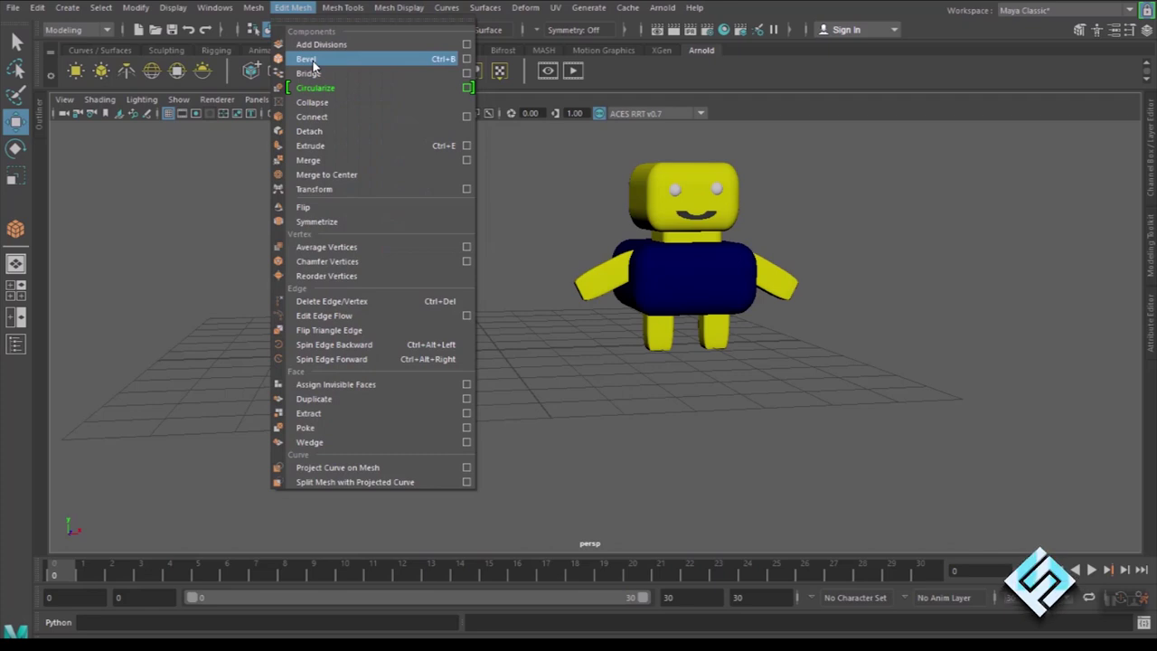
{"action": "left_click", "coordinate": [307, 60]}
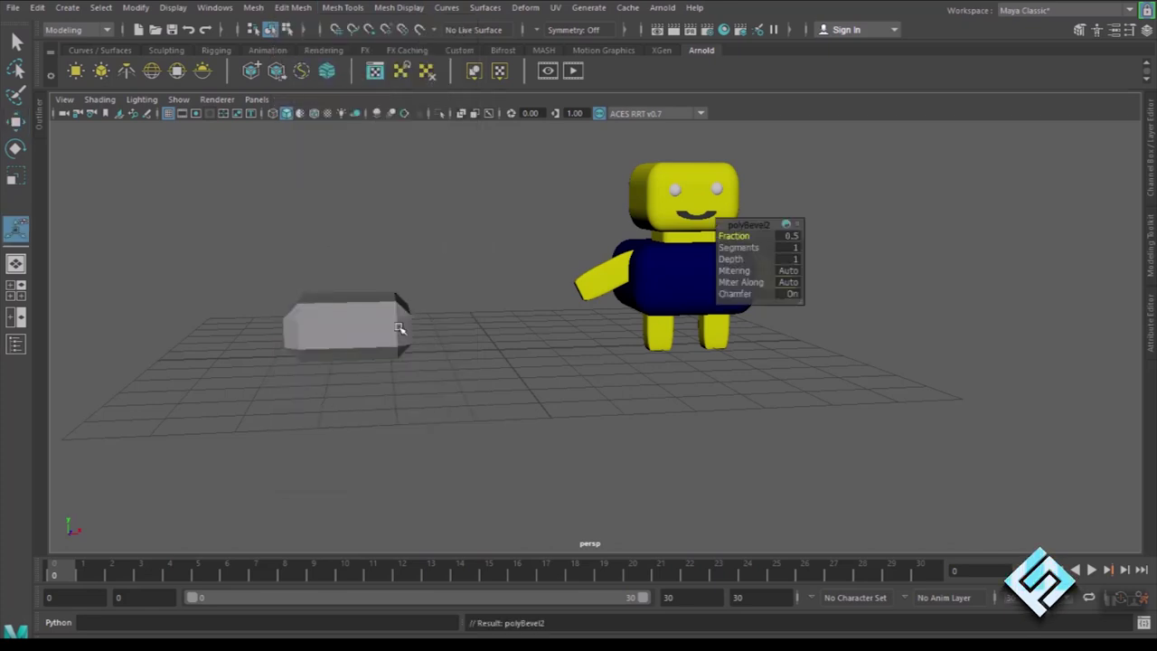
{"action": "mouse_move", "coordinate": [758, 225]}
{"action": "left_mouse_down"}
{"action": "mouse_move", "coordinate": [512, 237]}
{"action": "mouse_move", "coordinate": [527, 229]}
{"action": "left_mouse_up"}
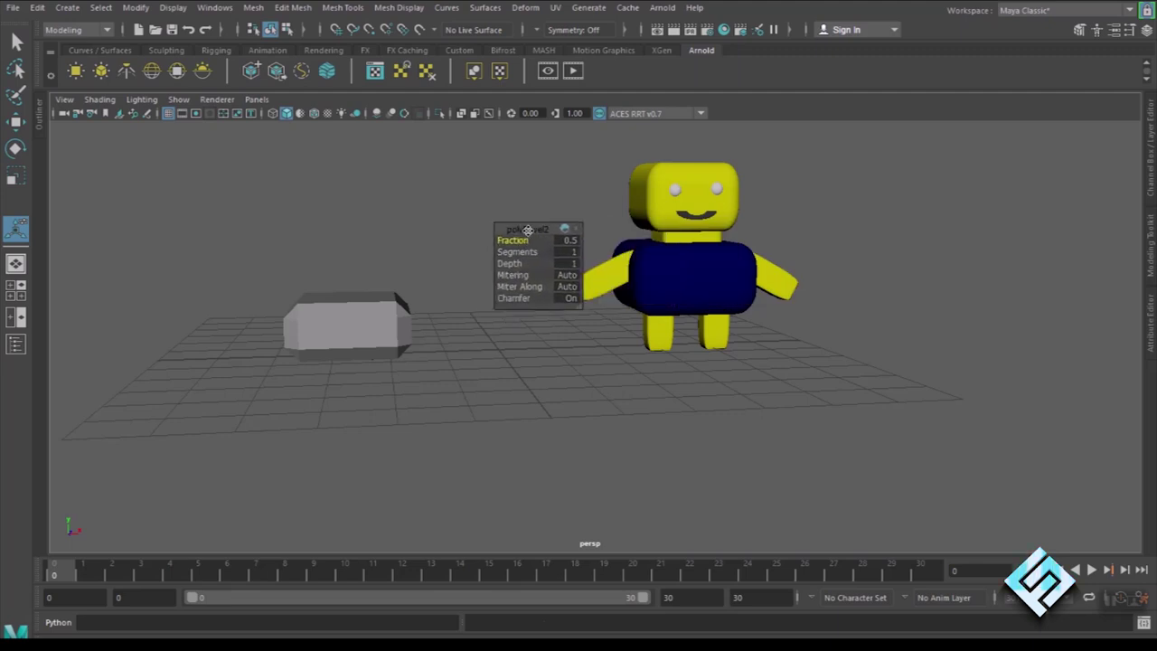
{"action": "left_click_drag", "start_coordinate": [512, 241], "coordinate": [539, 252]}
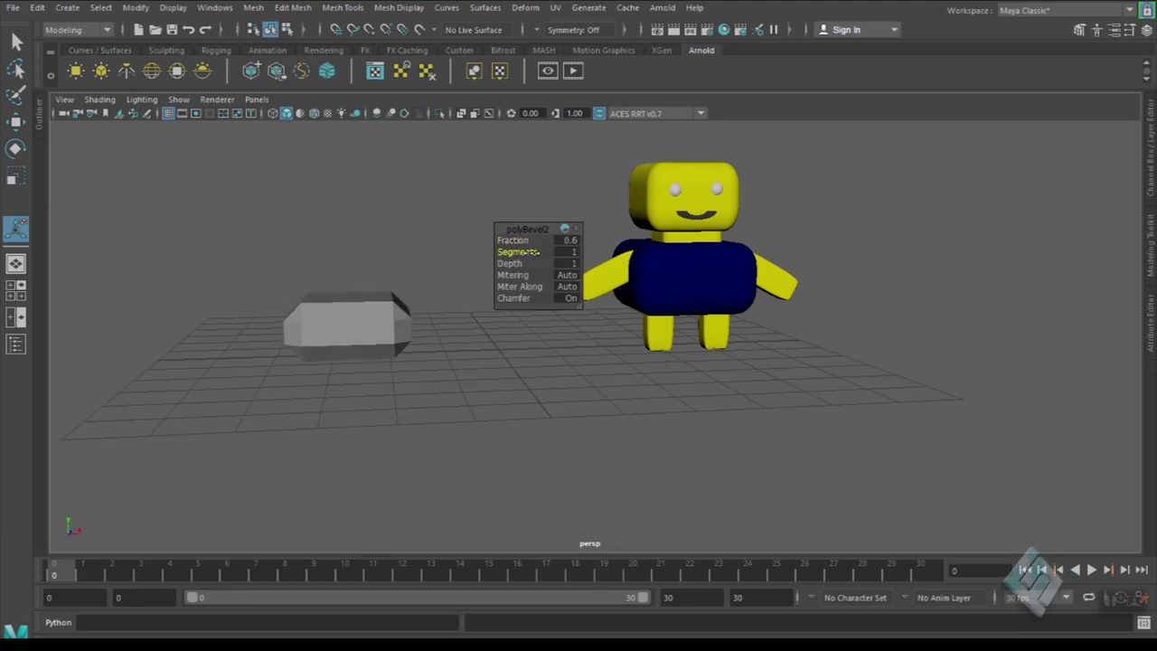
{"action": "left_click_drag", "start_coordinate": [541, 253], "coordinate": [509, 262]}
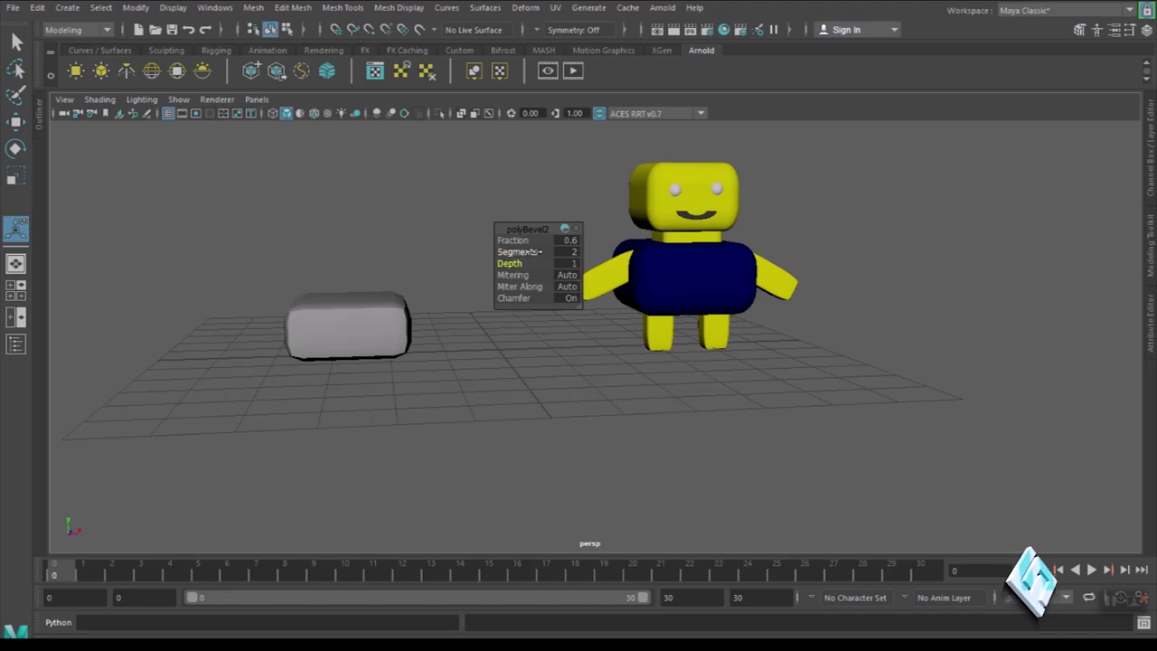
{"action": "mouse_move", "coordinate": [535, 252]}
{"action": "left_mouse_down"}
{"action": "mouse_move", "coordinate": [515, 253]}
{"action": "mouse_move", "coordinate": [536, 240]}
{"action": "left_mouse_up"}
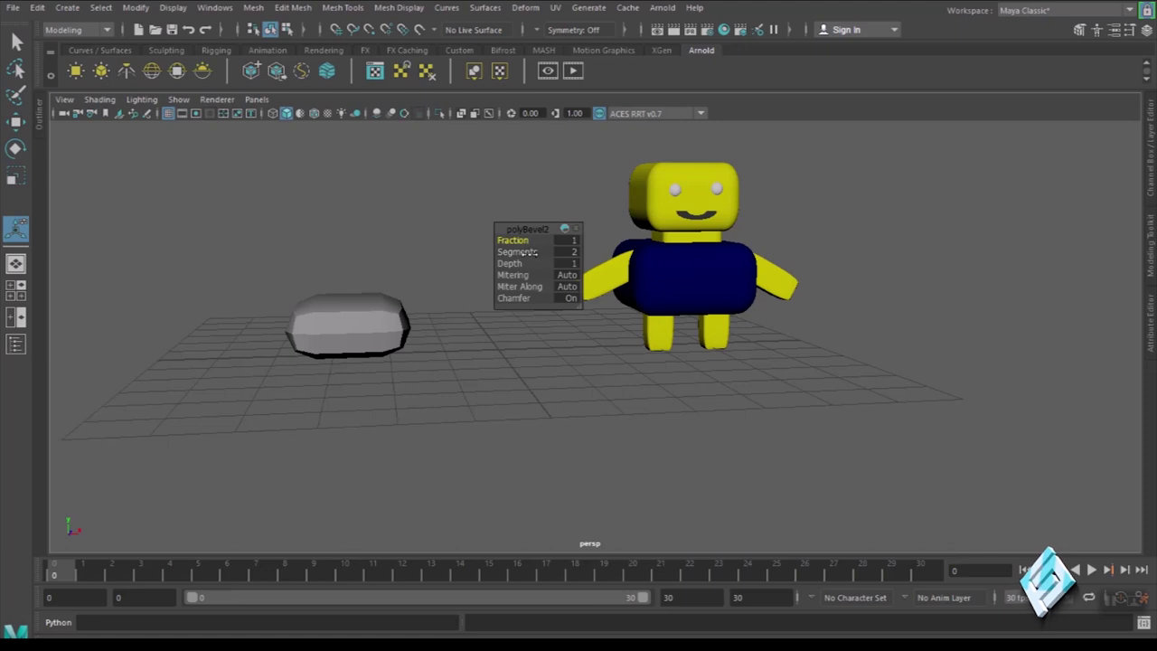
{"action": "left_click_drag", "start_coordinate": [533, 252], "coordinate": [537, 252]}
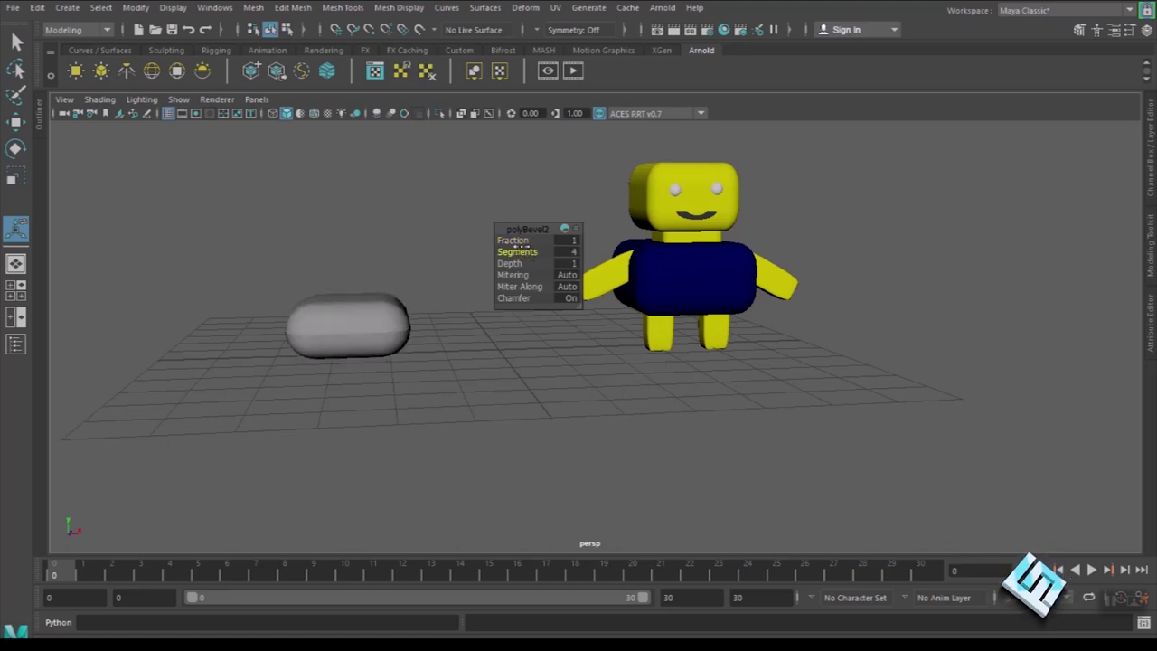
{"action": "left_click_drag", "start_coordinate": [525, 241], "coordinate": [509, 240]}
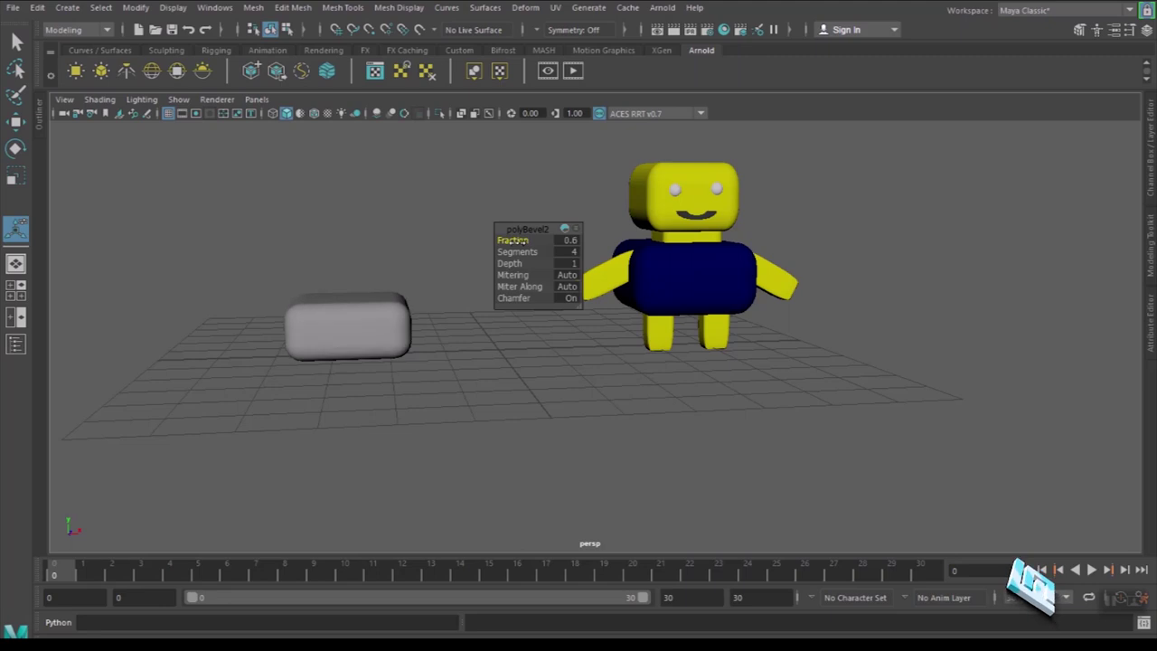
{"action": "mouse_move", "coordinate": [454, 404]}
{"action": "left_mouse_down", "text": "alt"}
{"action": "mouse_move", "coordinate": [426, 362]}
{"action": "mouse_move", "coordinate": [460, 353]}
{"action": "left_mouse_up", "text": "alt"}
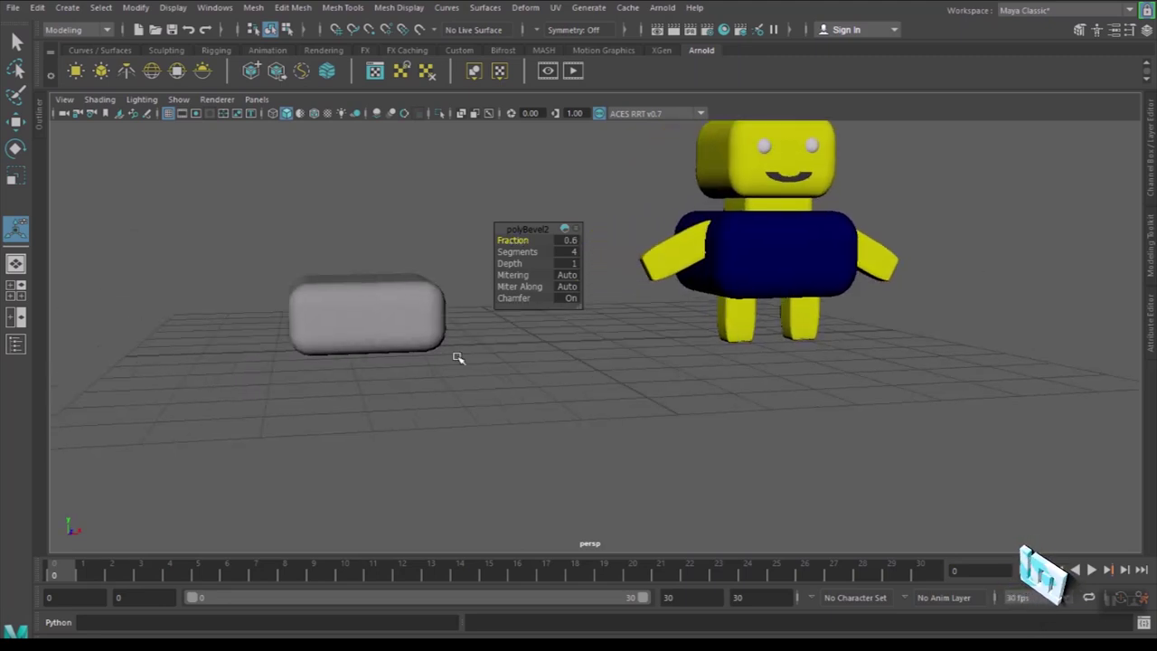
{"action": "left_click", "coordinate": [391, 326]}
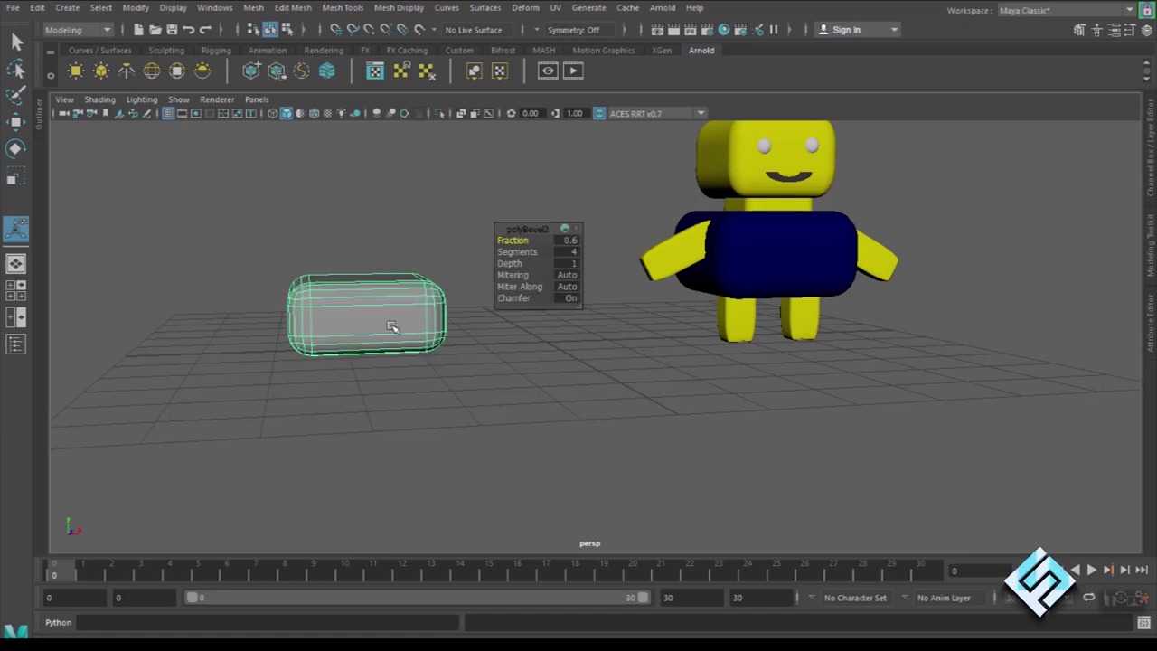
- Stretch the bevelled box taller and raise it straight up above the grid
{"action": "key", "text": "r"}
{"action": "left_click_drag", "start_coordinate": [365, 255], "coordinate": [363, 233]}
{"action": "key", "text": "w"}
{"action": "left_click_drag", "start_coordinate": [550, 401], "coordinate": [537, 401], "text": "alt"}
{"action": "key", "text": "w"}
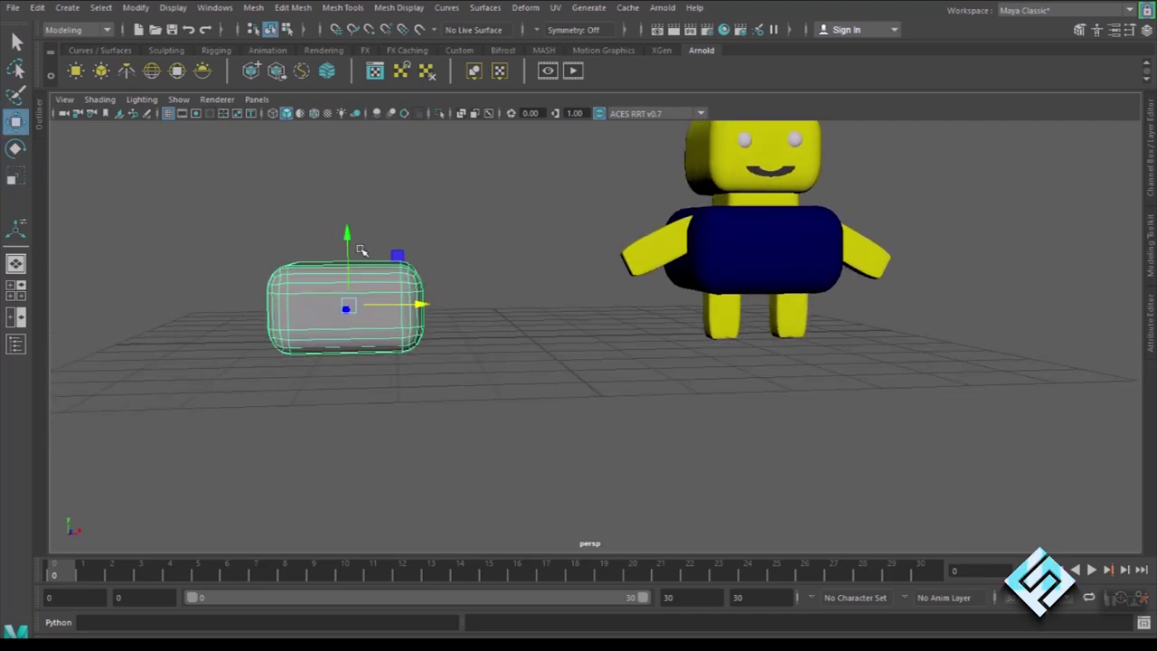
{"action": "left_click_drag", "start_coordinate": [351, 237], "coordinate": [354, 164]}
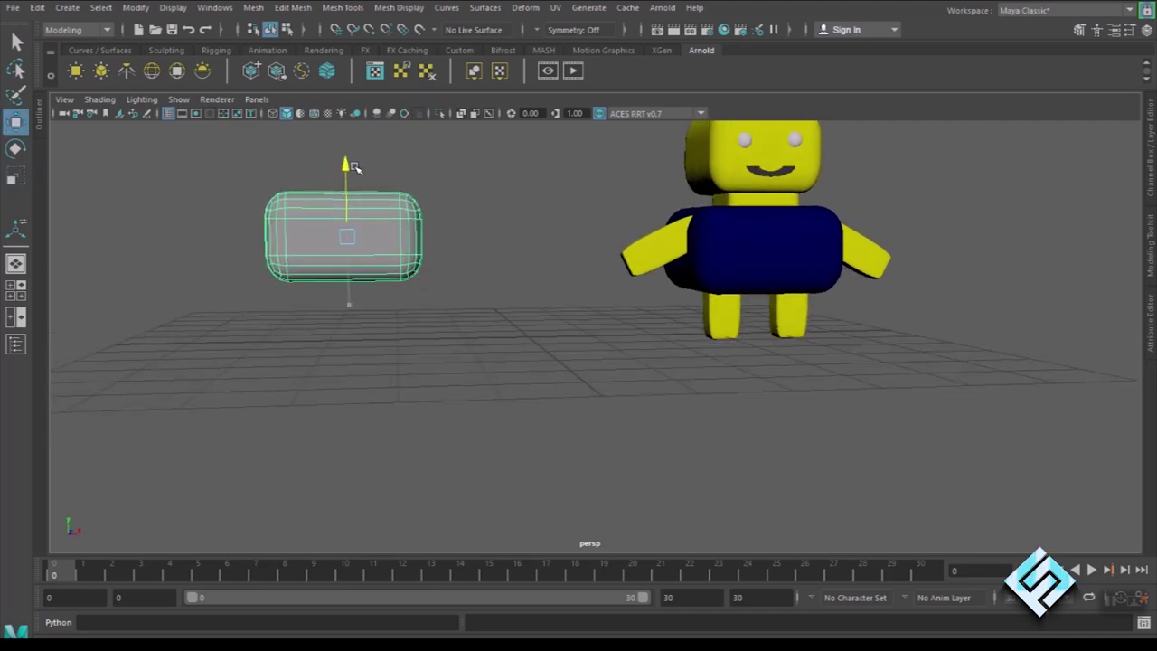
- Frame the body box from the front beside the reference, then duplicate it
{"action": "scroll", "coordinate": [504, 328], "scroll_direction": "up", "scroll_amount": 2}
{"action": "left_click_drag", "start_coordinate": [504, 328], "coordinate": [589, 276], "text": "alt"}
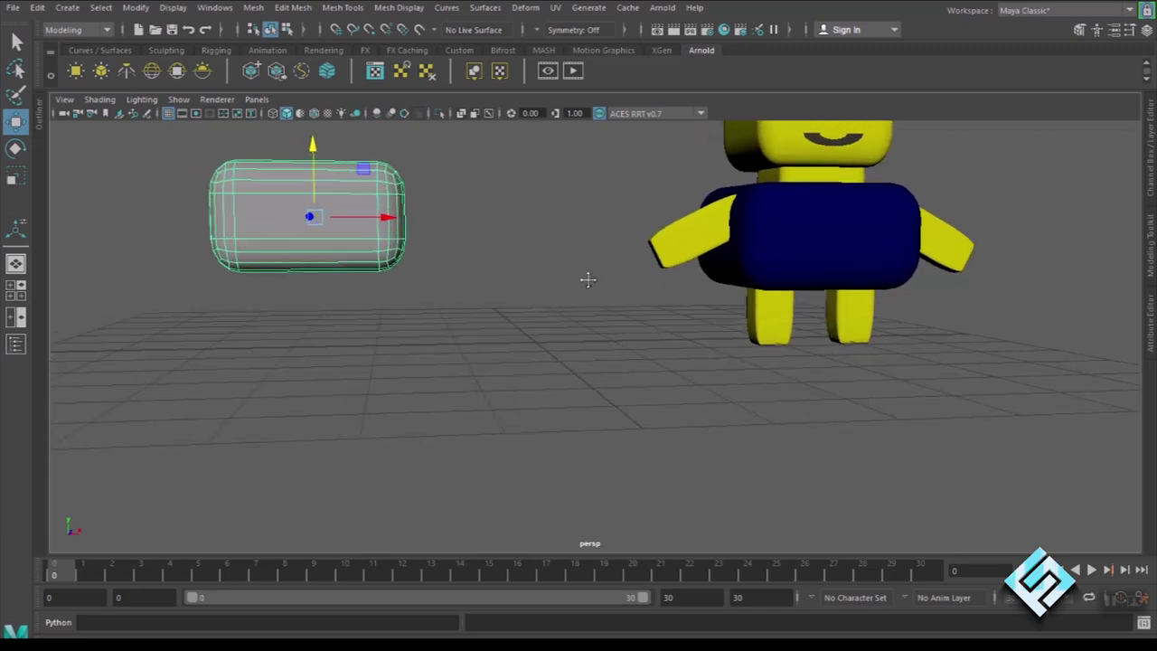
{"action": "scroll", "coordinate": [619, 335], "scroll_direction": "up", "scroll_amount": 2}
{"action": "scroll", "coordinate": [619, 335], "scroll_direction": "down", "scroll_amount": 2}
{"action": "mouse_move", "coordinate": [620, 336]}
{"action": "left_mouse_down", "text": "alt"}
{"action": "mouse_move", "coordinate": [594, 335]}
{"action": "mouse_move", "coordinate": [602, 323]}
{"action": "mouse_move", "coordinate": [543, 331]}
{"action": "mouse_move", "coordinate": [560, 328]}
{"action": "left_mouse_up", "text": "alt"}
{"action": "scroll", "coordinate": [549, 330], "scroll_direction": "up", "scroll_amount": 1}
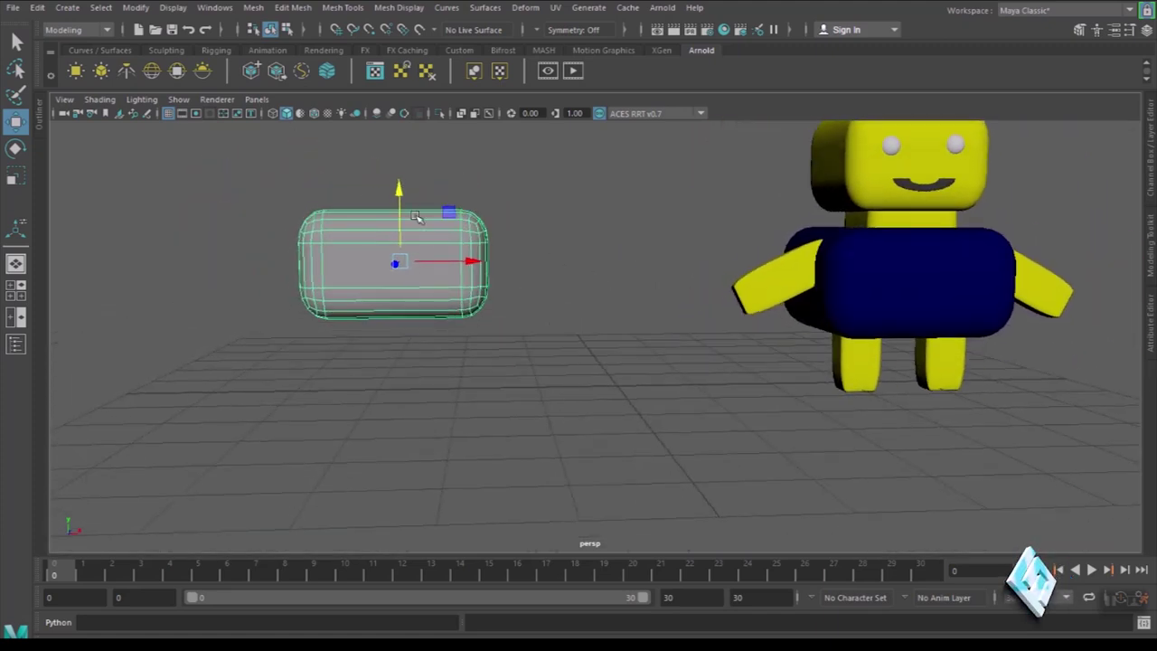
{"action": "left_click_drag", "start_coordinate": [521, 374], "coordinate": [524, 373], "text": "alt"}
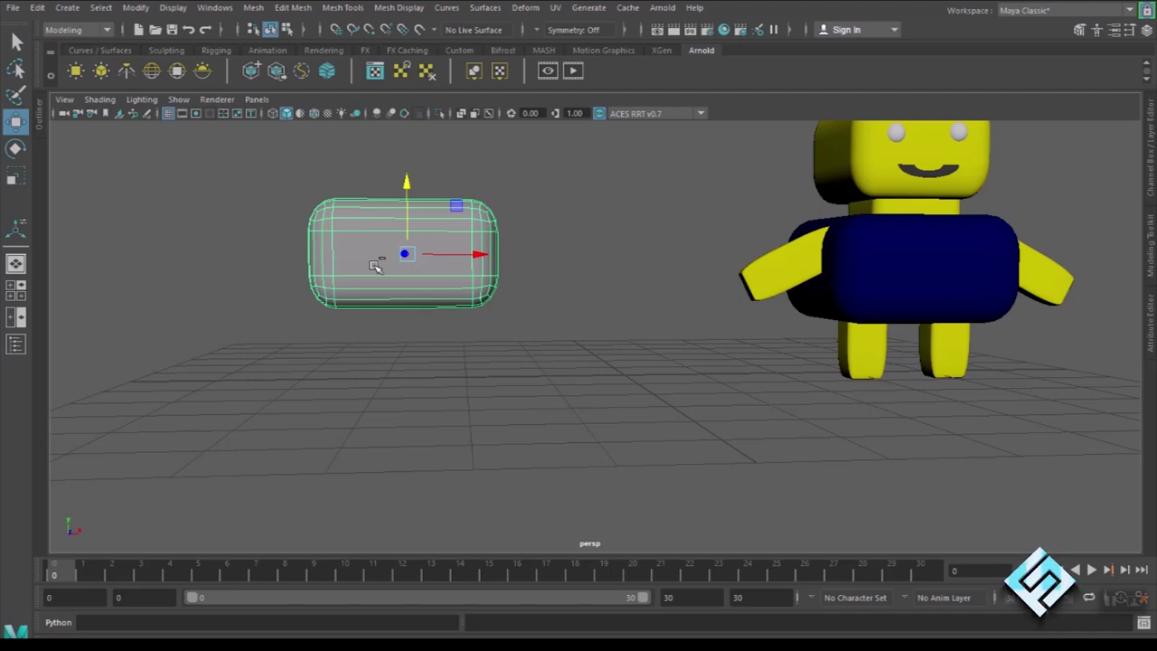
{"action": "key", "text": "ctrl+d"}
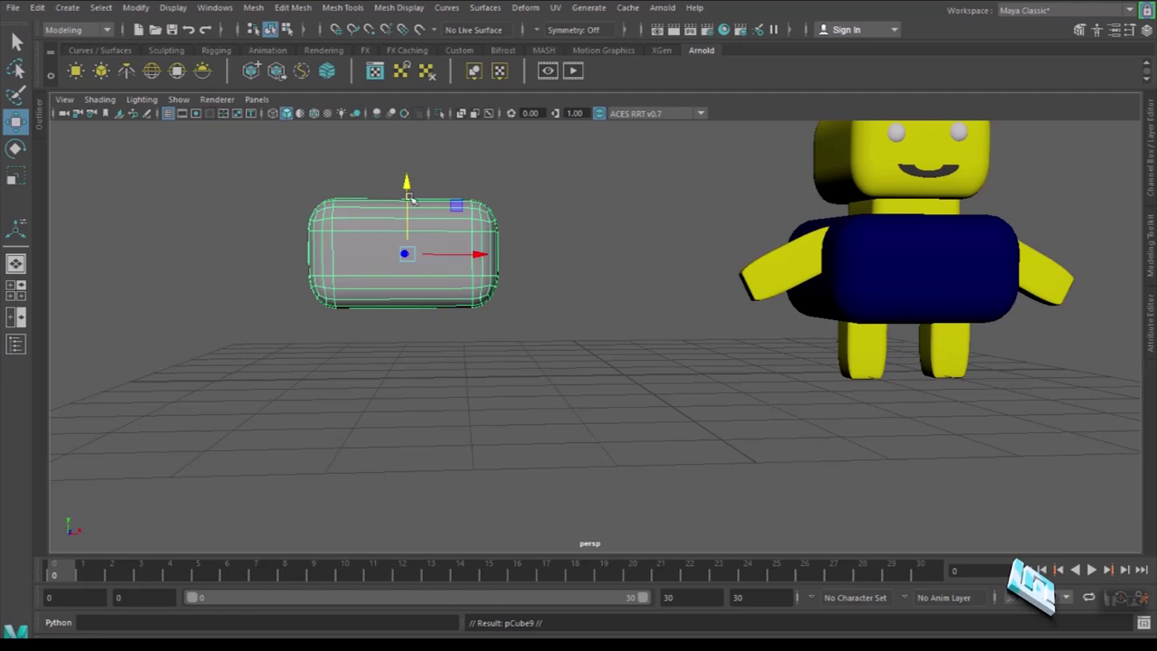
- Lift the duplicated box above the body and settle it just over it as the head
{"action": "left_click_drag", "start_coordinate": [409, 183], "coordinate": [408, 106]}
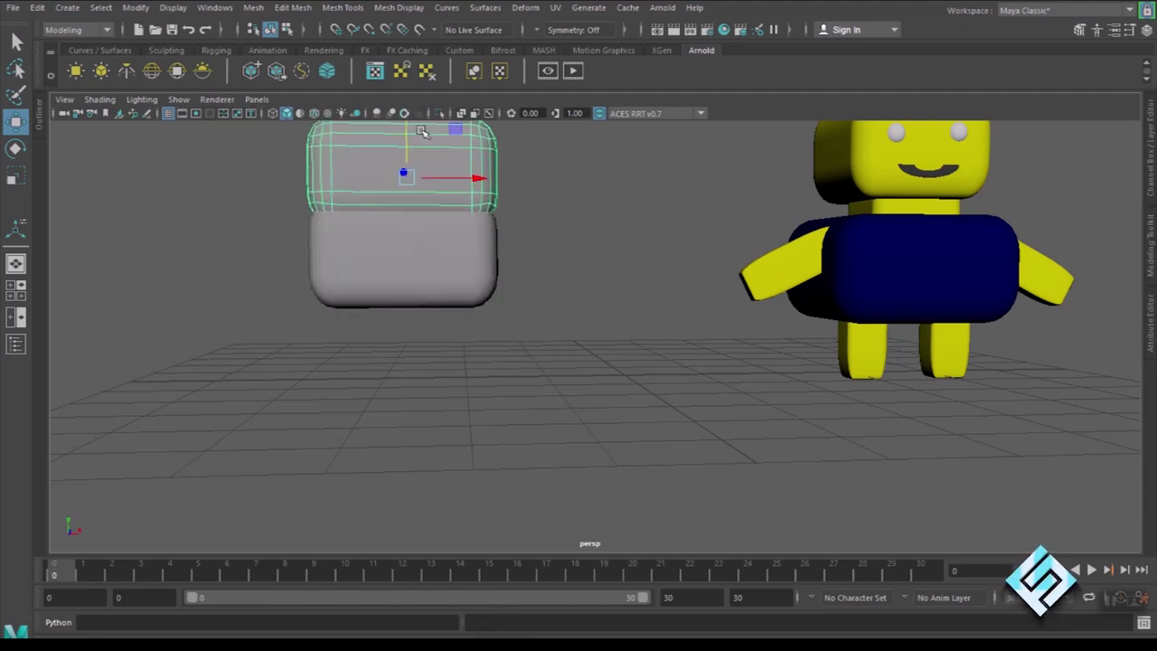
{"action": "left_click_drag", "start_coordinate": [548, 298], "coordinate": [545, 334], "text": "alt"}
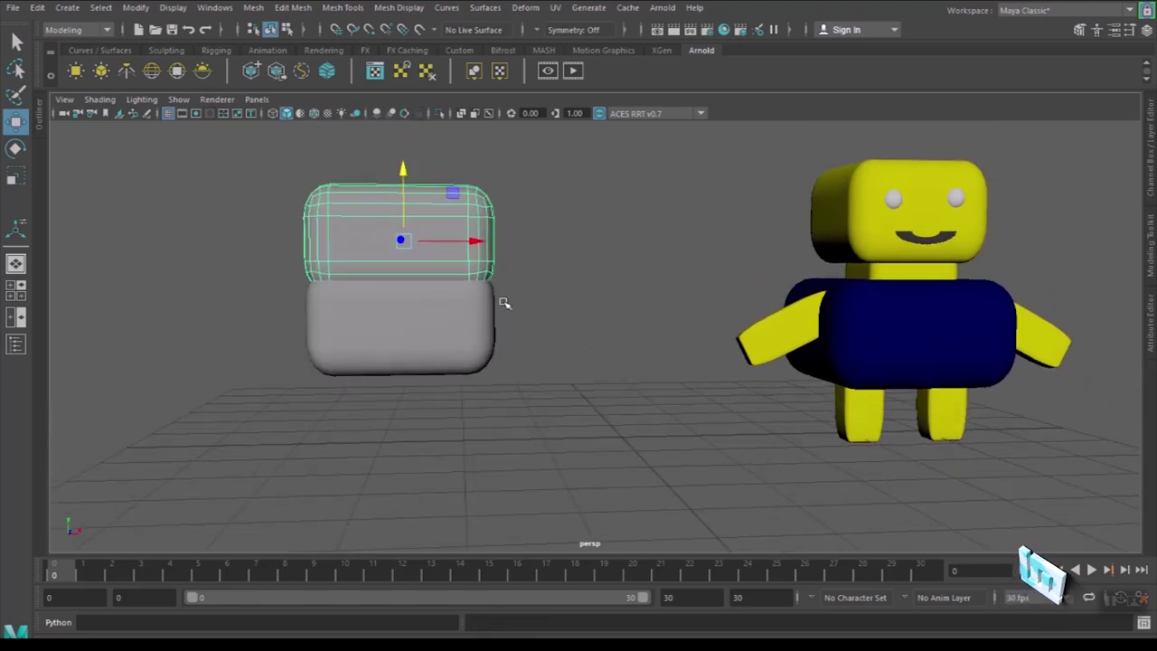
{"action": "key", "text": "r"}
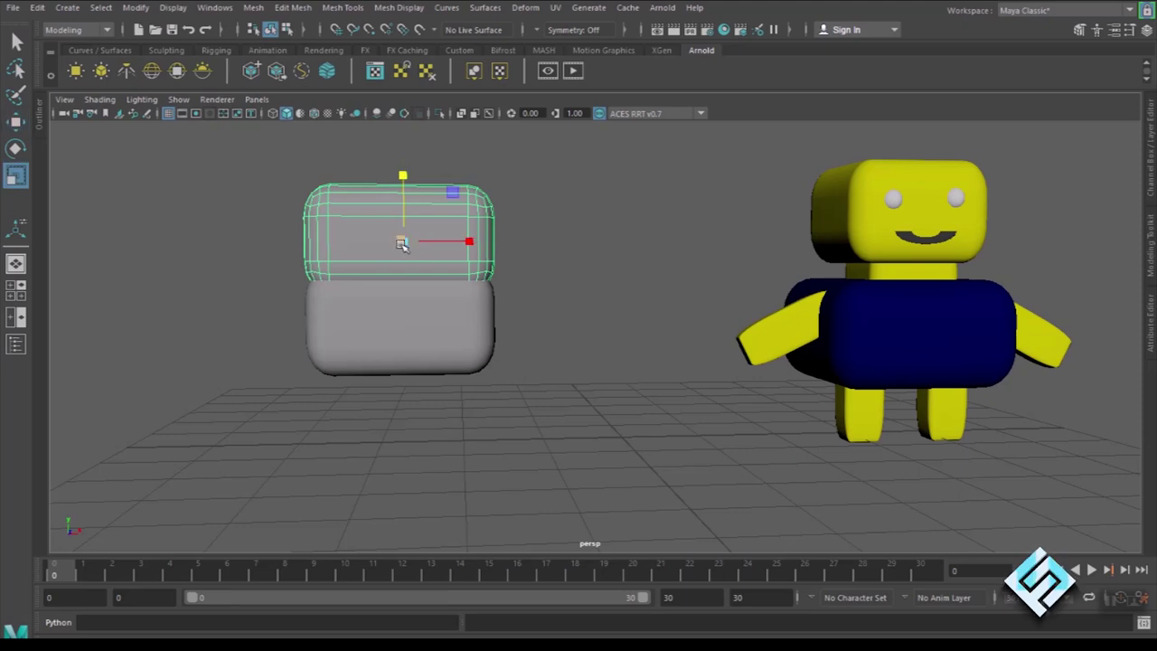
{"action": "left_click_drag", "start_coordinate": [404, 246], "coordinate": [355, 276]}
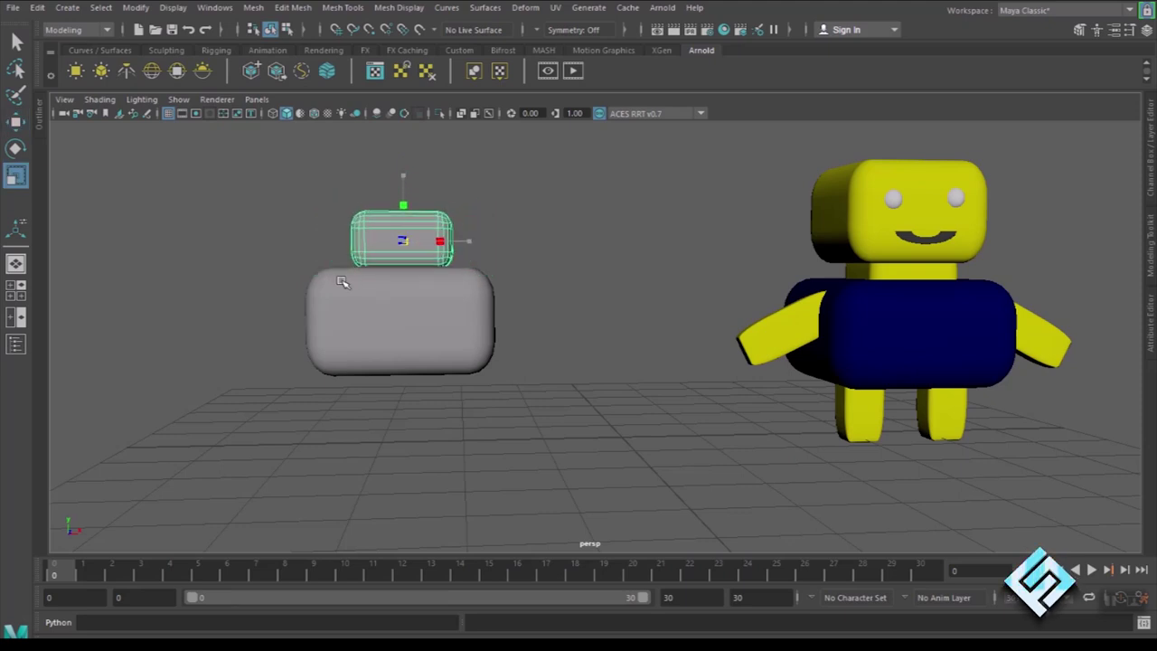
{"action": "key", "text": "ctrl+z"}
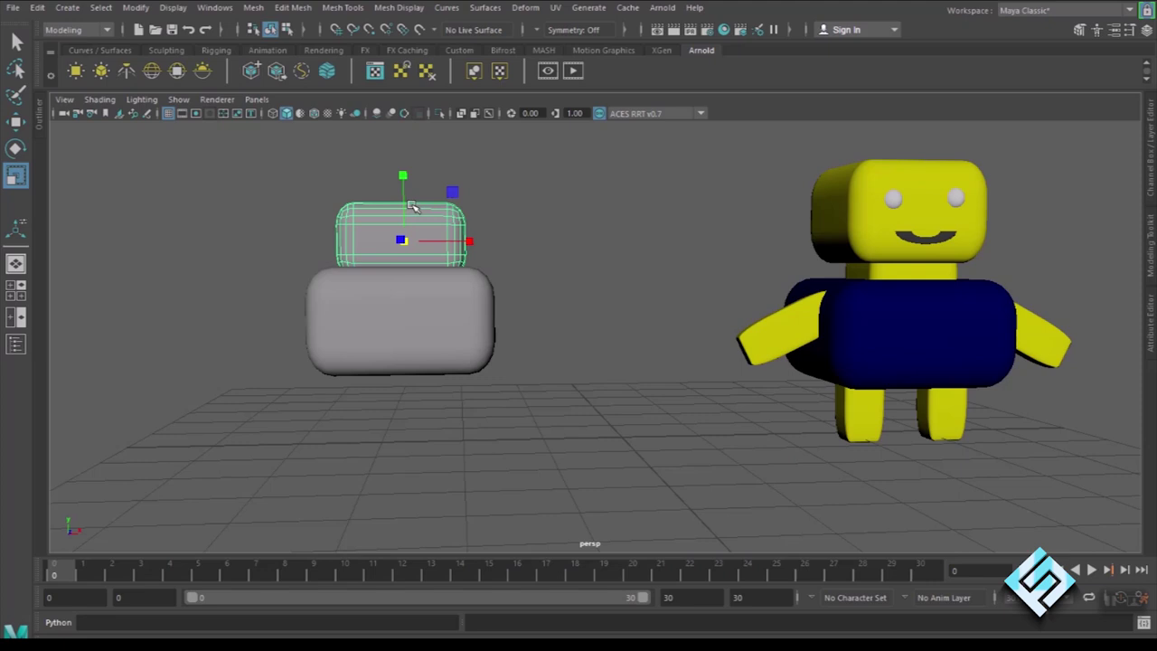
{"action": "key", "text": "w"}
{"action": "left_click_drag", "start_coordinate": [412, 177], "coordinate": [401, 149]}
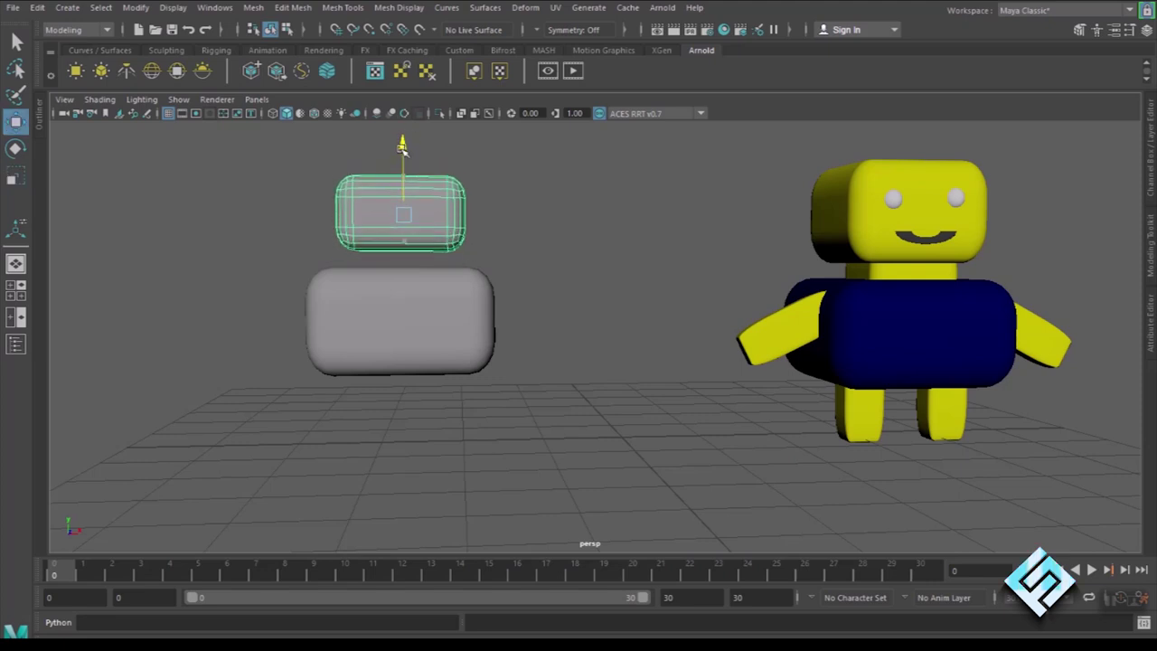
{"action": "mouse_move", "coordinate": [499, 214]}
{"action": "left_mouse_down", "text": "alt"}
{"action": "mouse_move", "coordinate": [486, 259]}
{"action": "mouse_move", "coordinate": [496, 217]}
{"action": "left_mouse_up", "text": "alt"}
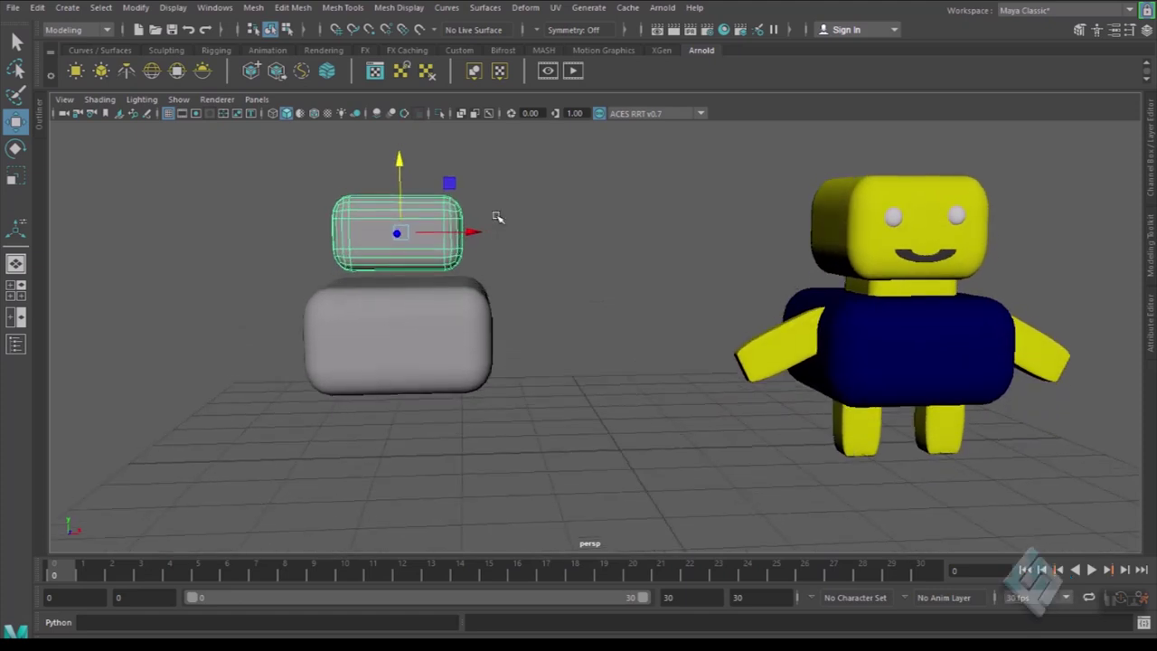
{"action": "left_click_drag", "start_coordinate": [401, 163], "coordinate": [404, 200]}
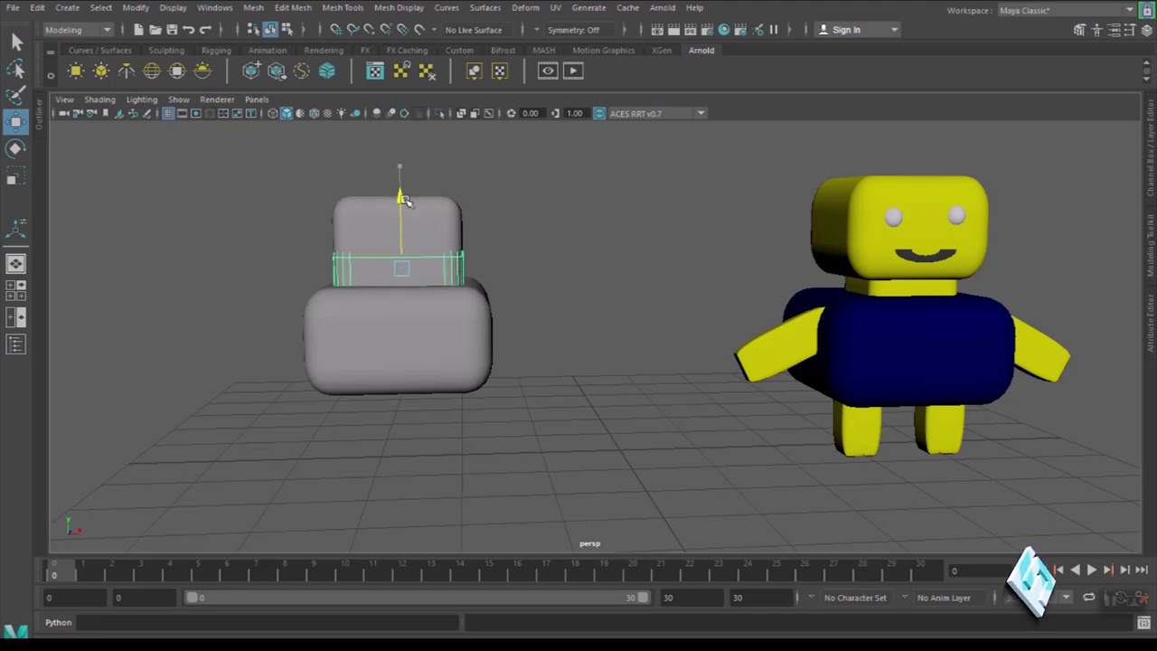
- Scale the neck piece narrower than the head, then select the head block and duplicate it
{"action": "key", "text": "r"}
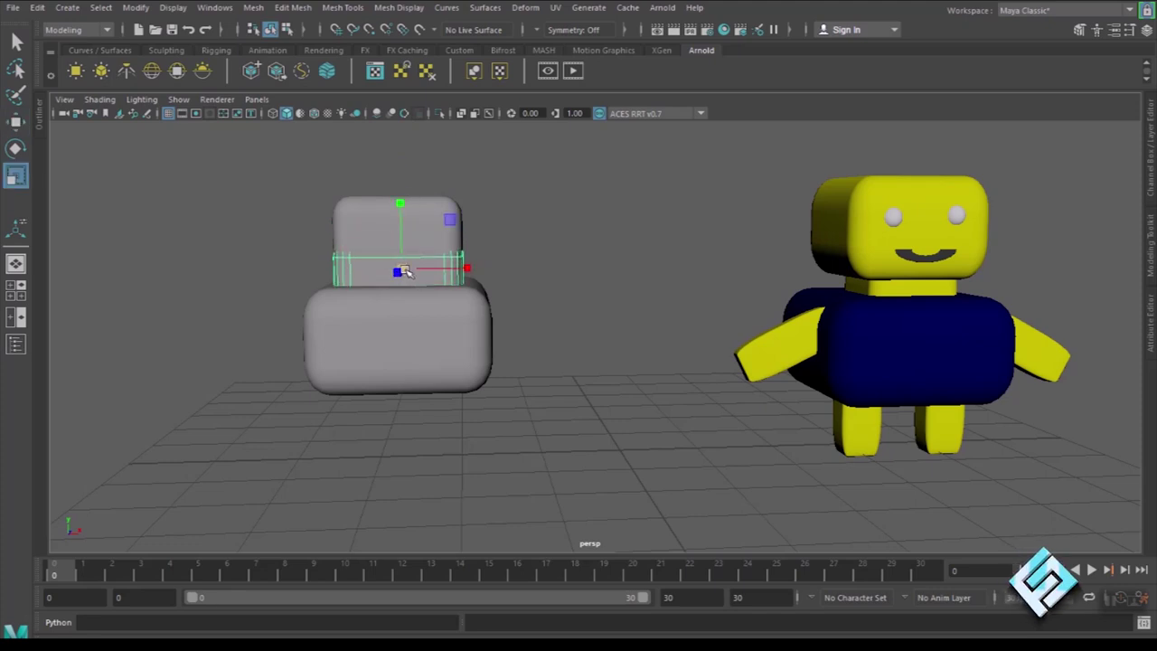
{"action": "left_click_drag", "start_coordinate": [404, 271], "coordinate": [378, 289]}
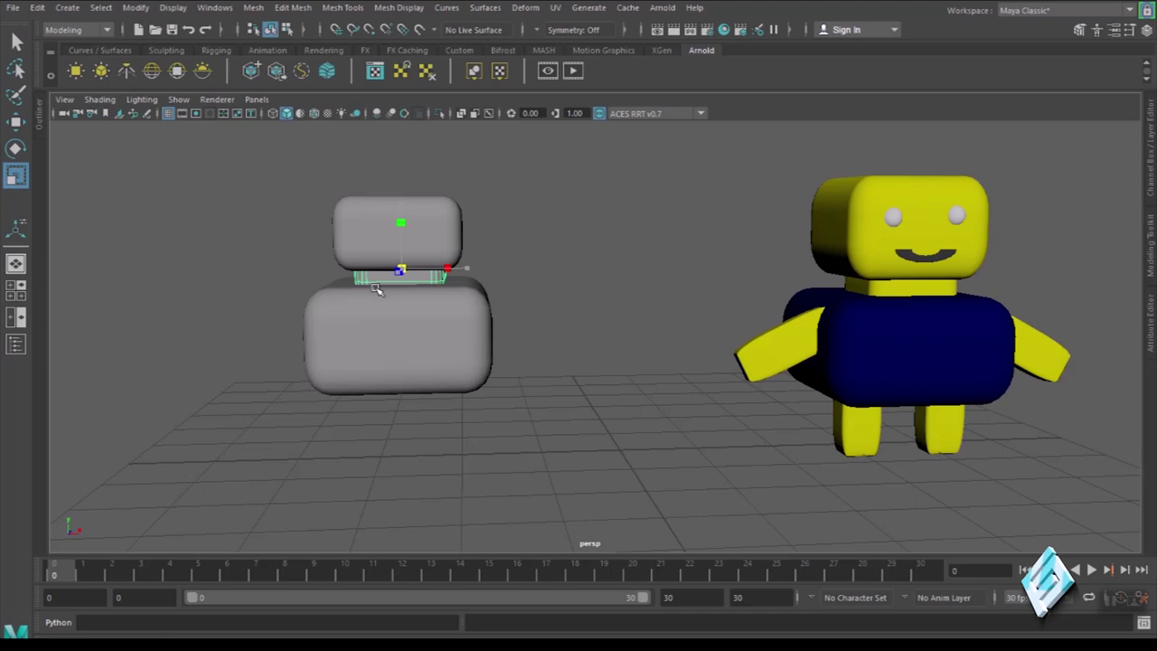
{"action": "mouse_move", "coordinate": [543, 338]}
{"action": "left_mouse_down", "text": "alt"}
{"action": "mouse_move", "coordinate": [587, 335]}
{"action": "mouse_move", "coordinate": [534, 336]}
{"action": "left_mouse_up", "text": "alt"}
{"action": "left_click", "coordinate": [530, 335]}
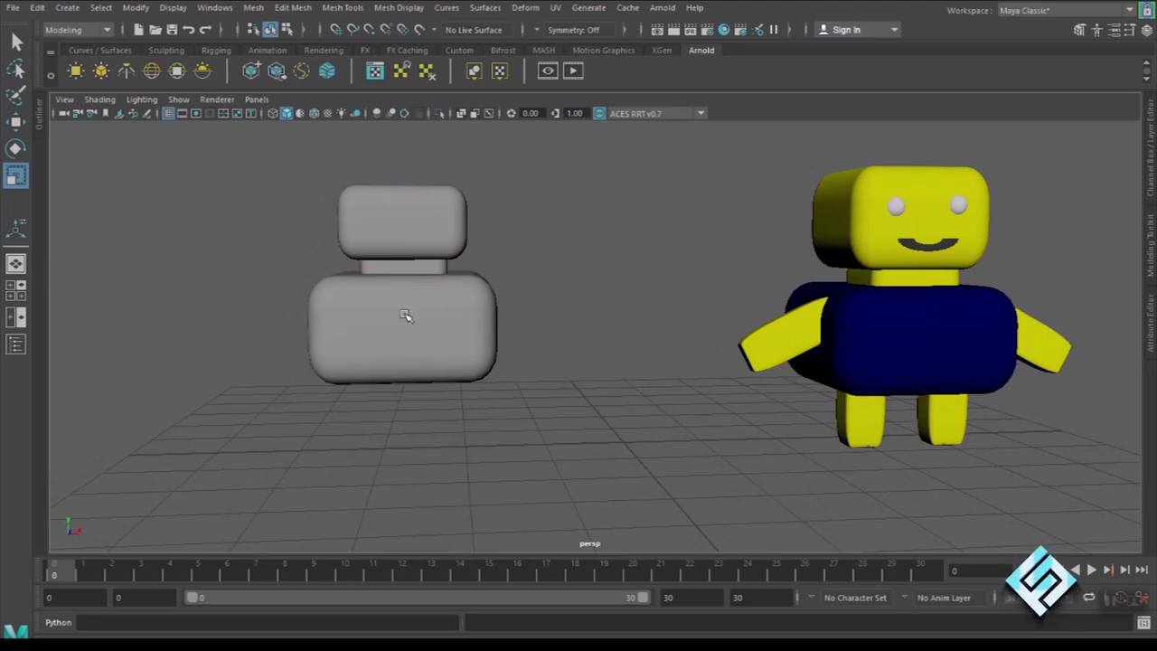
{"action": "left_click", "coordinate": [407, 232]}
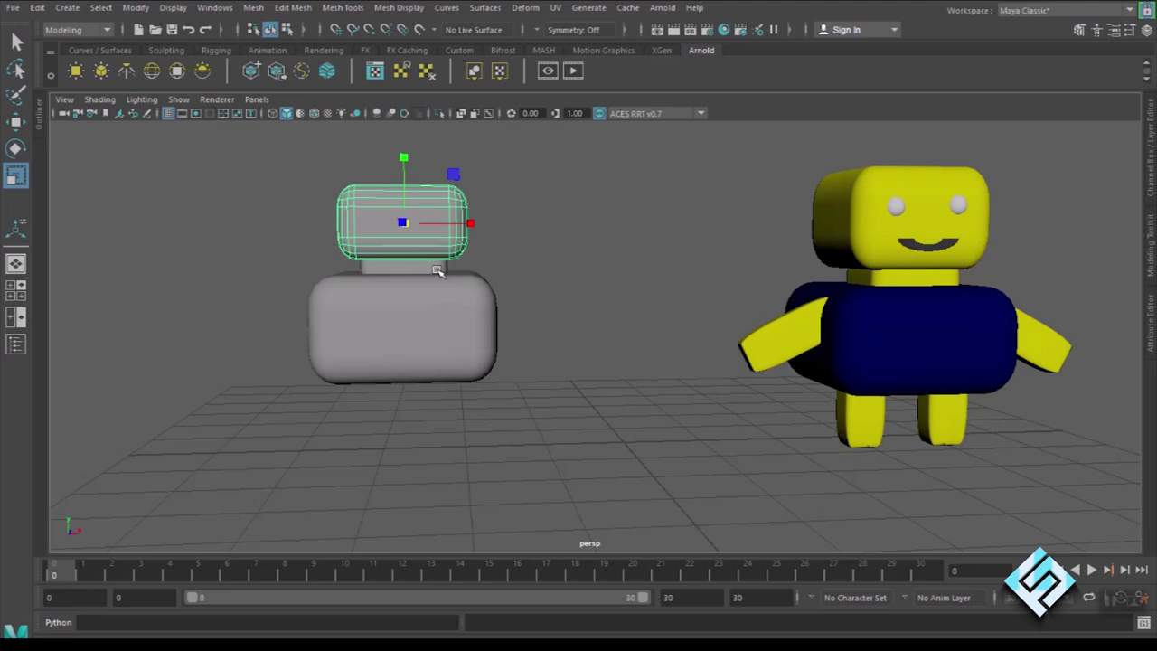
{"action": "key", "text": "ctrl+d"}
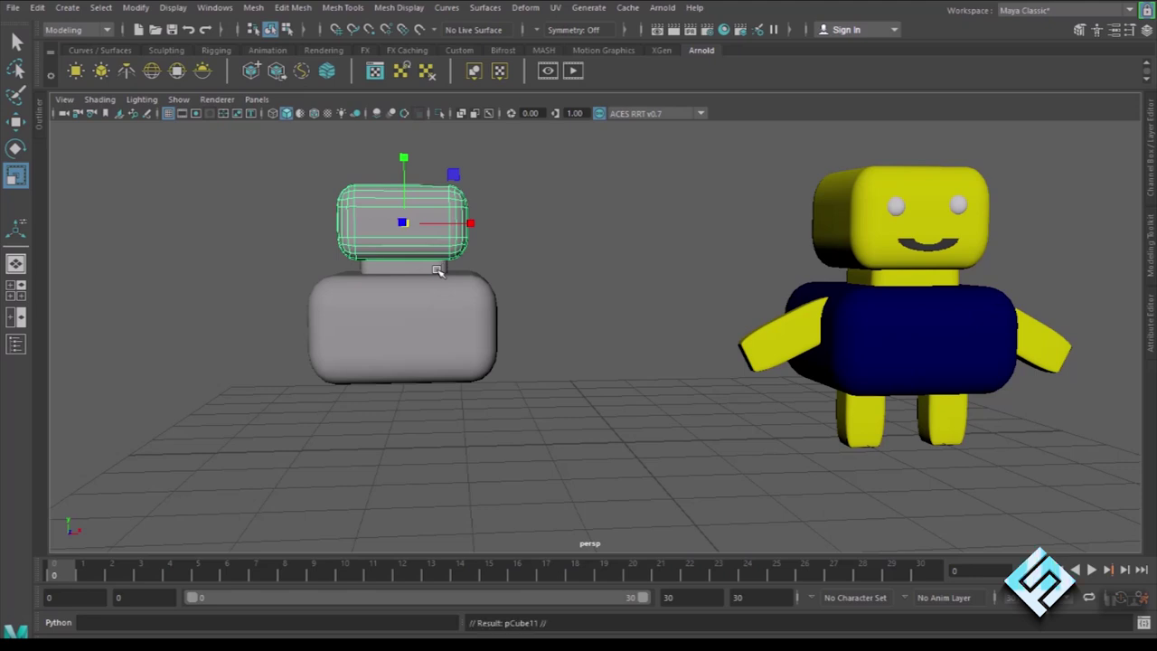
- Move the head copy out to the left of the body and squash it into a long flat piece
{"action": "key", "text": "w"}
{"action": "left_click_drag", "start_coordinate": [404, 156], "coordinate": [399, 298]}
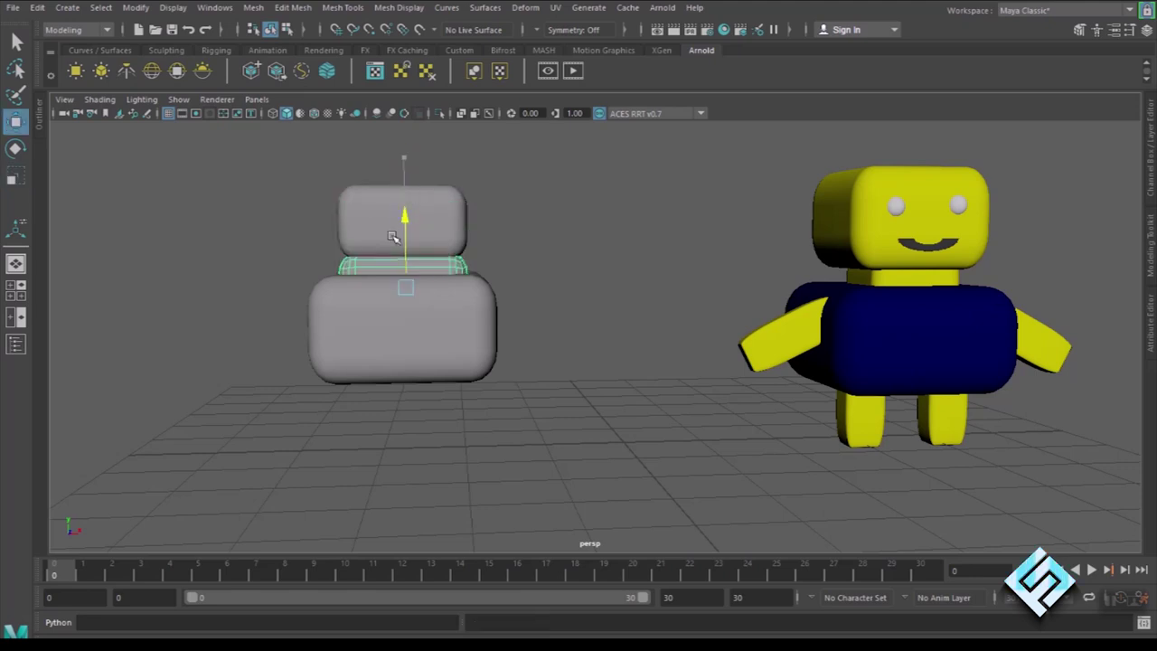
{"action": "left_click_drag", "start_coordinate": [482, 336], "coordinate": [331, 335]}
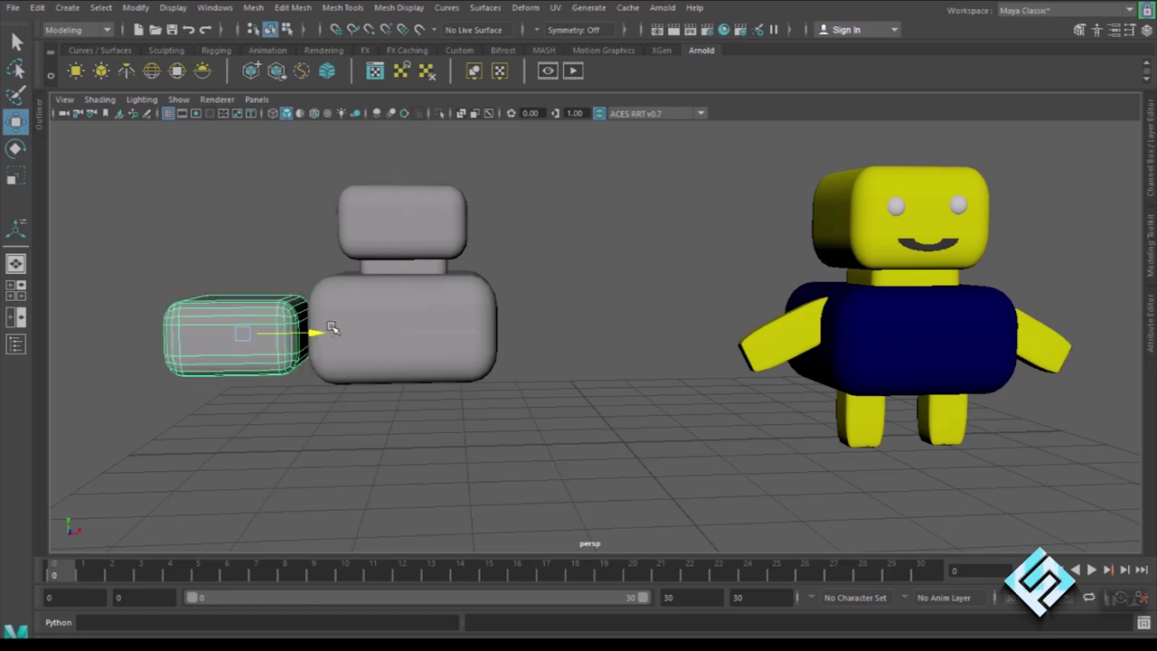
{"action": "left_click_drag", "start_coordinate": [465, 254], "coordinate": [473, 279], "text": "alt"}
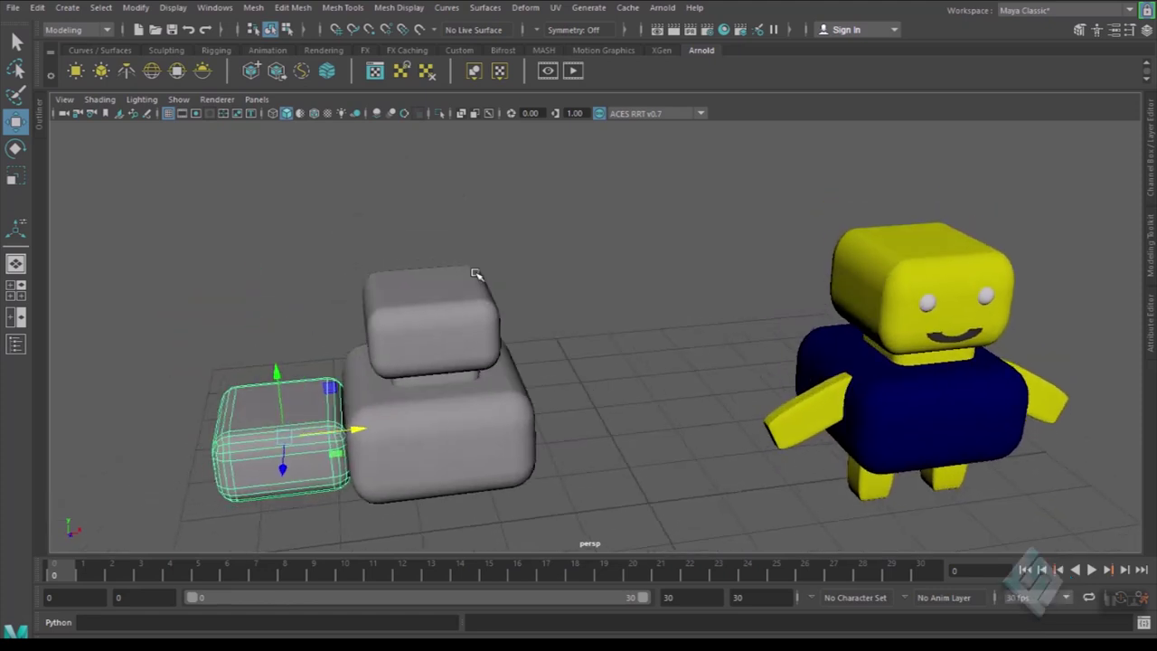
{"action": "key", "text": "r"}
{"action": "left_click_drag", "start_coordinate": [276, 373], "coordinate": [283, 414]}
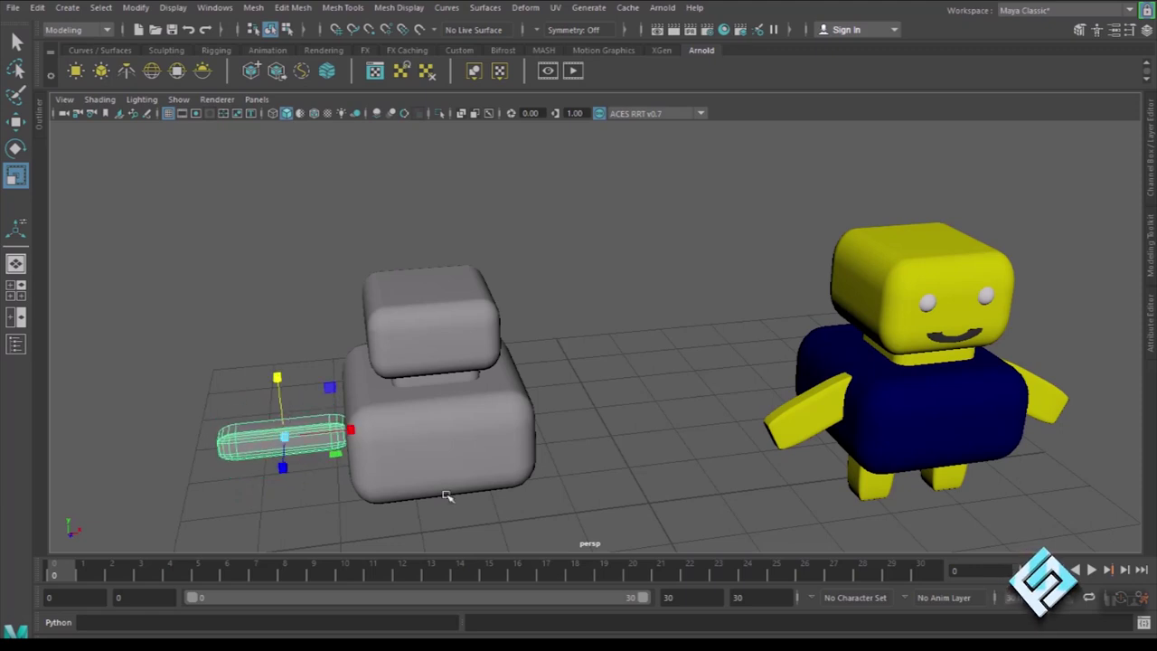
{"action": "left_click_drag", "start_coordinate": [479, 512], "coordinate": [477, 504], "text": "alt"}
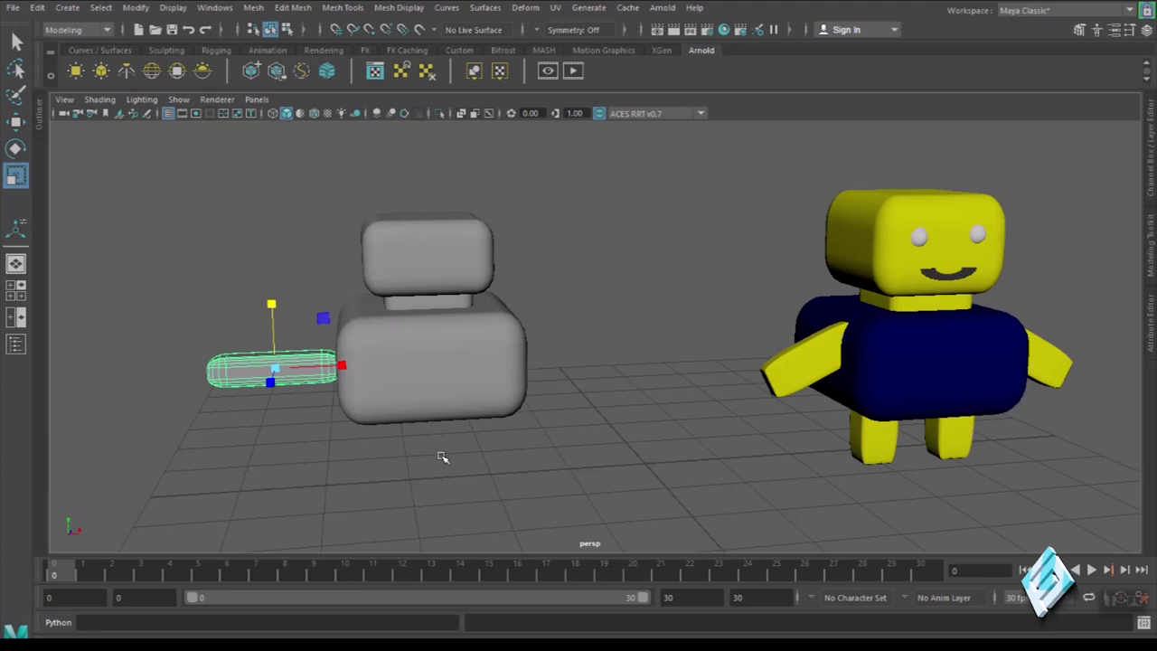
- Position the flat piece at shoulder height and tilt it diagonally against the body's left side
{"action": "key", "text": "w"}
{"action": "left_click_drag", "start_coordinate": [336, 365], "coordinate": [379, 363]}
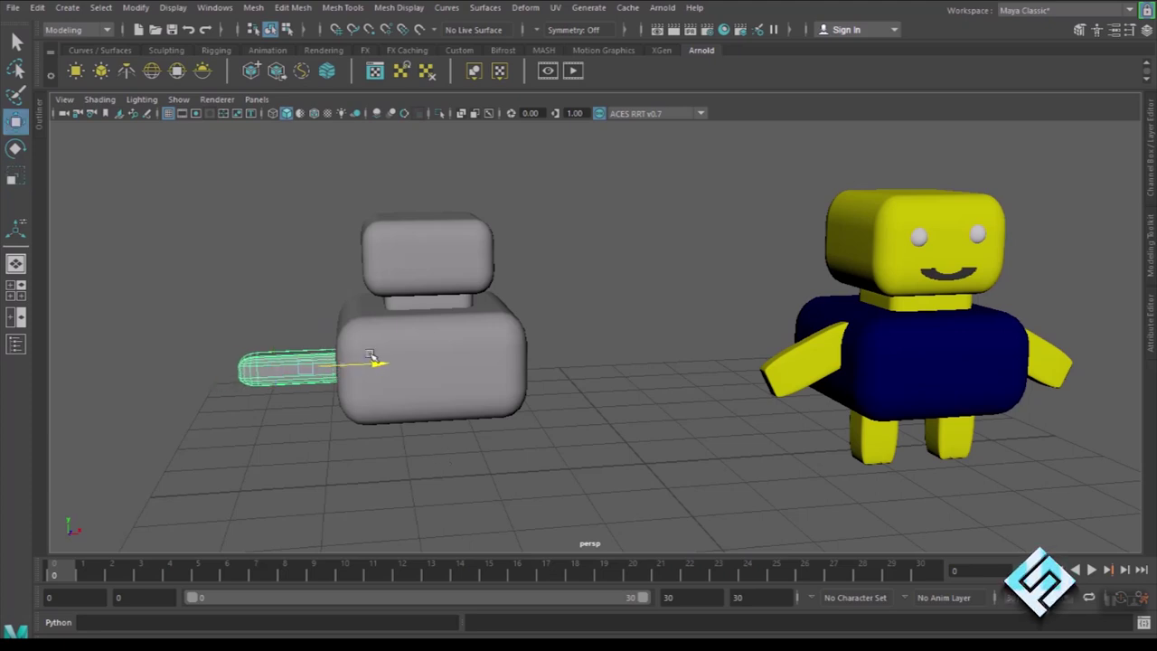
{"action": "left_click_drag", "start_coordinate": [305, 297], "coordinate": [302, 279]}
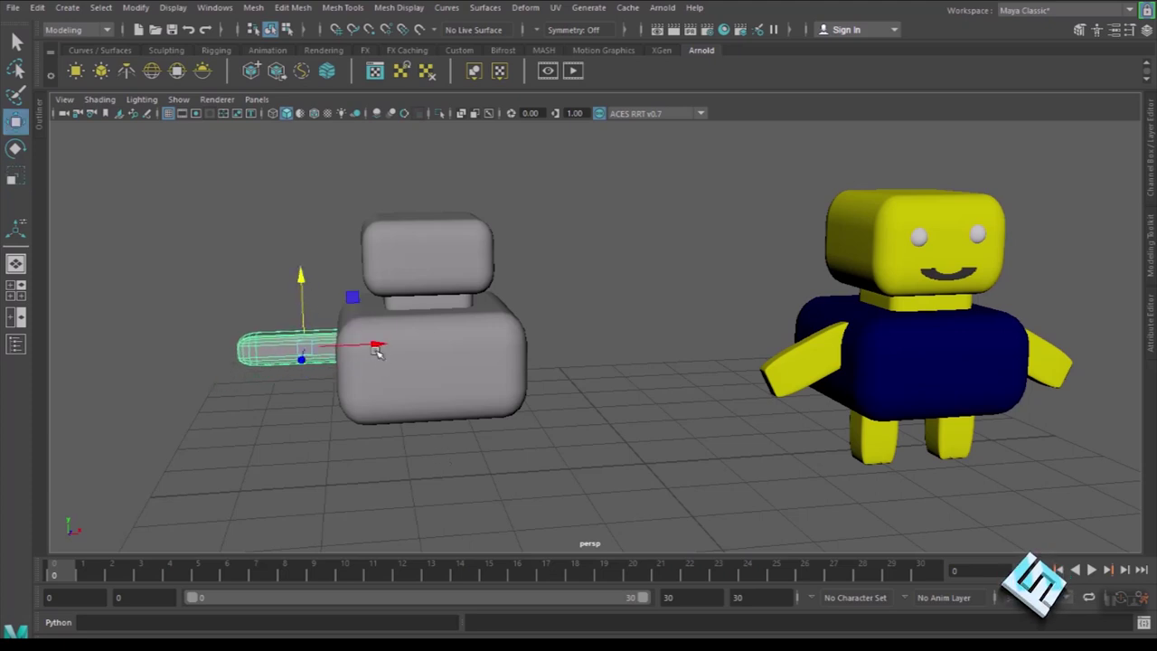
{"action": "key", "text": "e"}
{"action": "left_click_drag", "start_coordinate": [298, 282], "coordinate": [264, 308]}
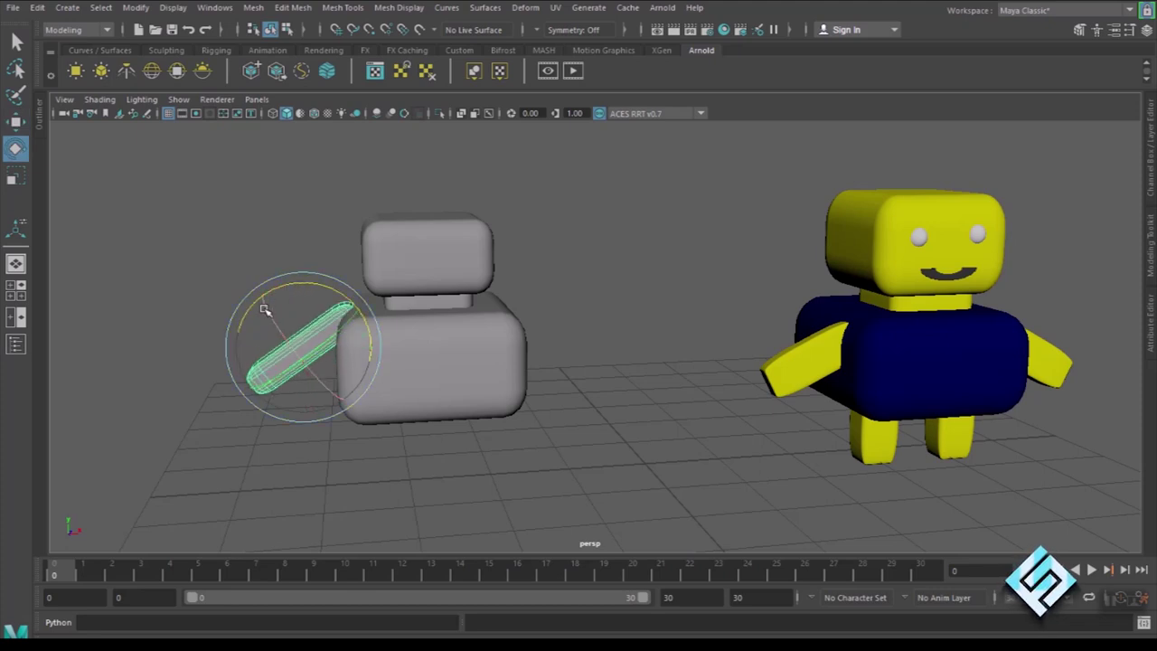
{"action": "key", "text": "w"}
{"action": "left_click_drag", "start_coordinate": [304, 280], "coordinate": [304, 299]}
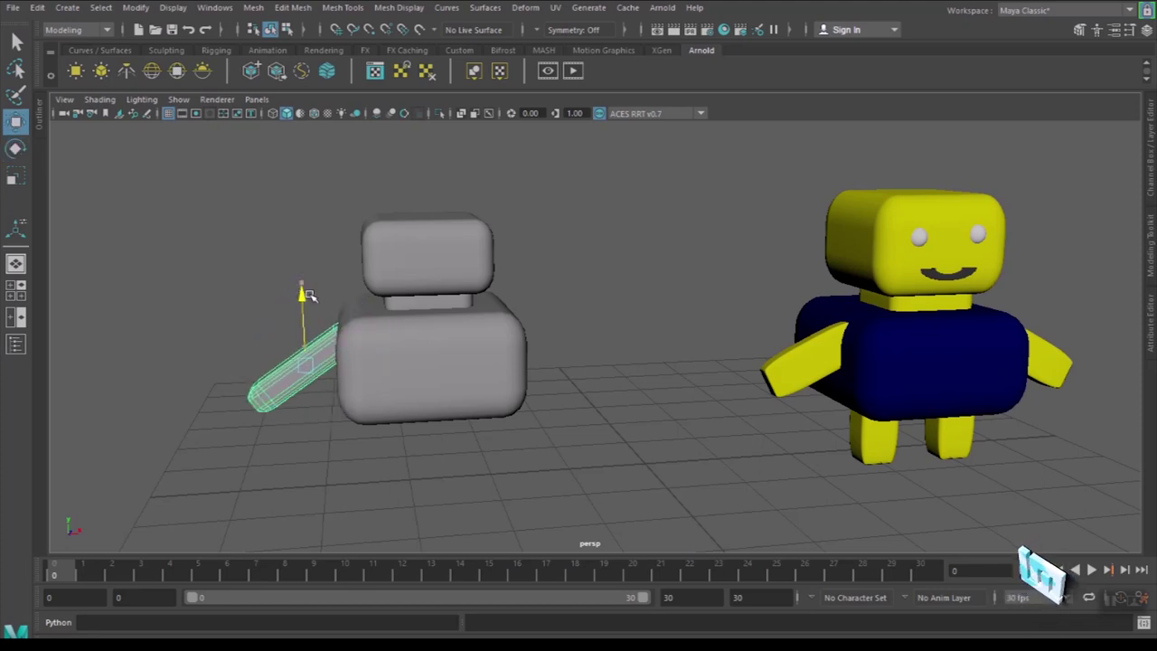
{"action": "left_click_drag", "start_coordinate": [373, 365], "coordinate": [380, 363]}
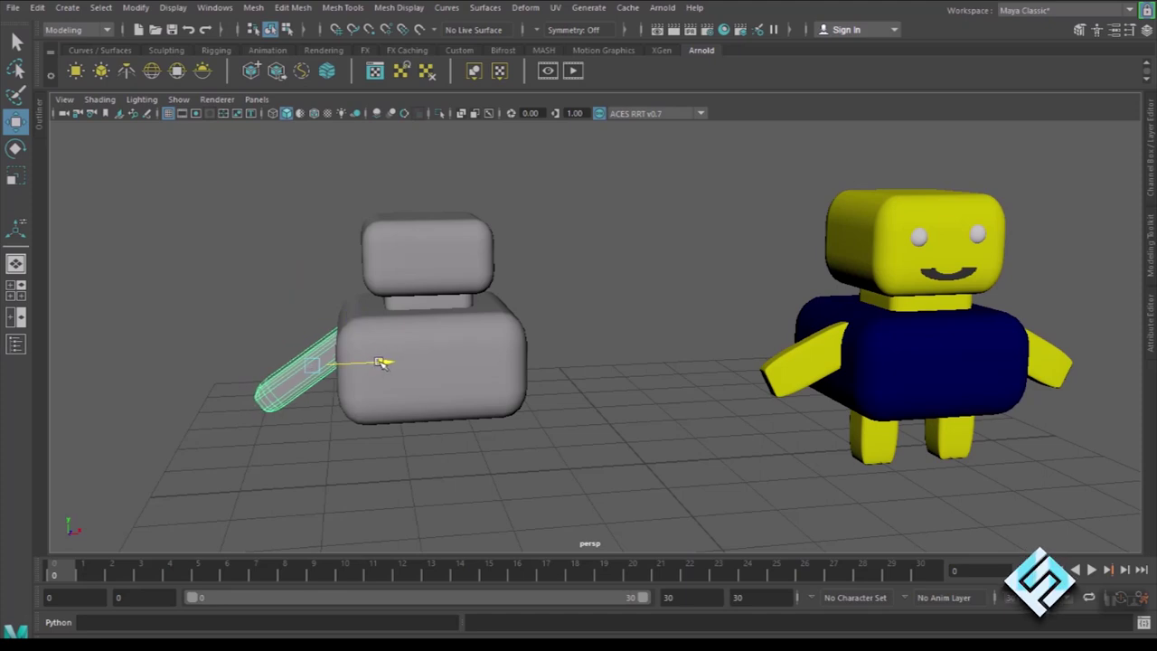
{"action": "key", "text": "e"}
{"action": "left_click_drag", "start_coordinate": [355, 332], "coordinate": [365, 318]}
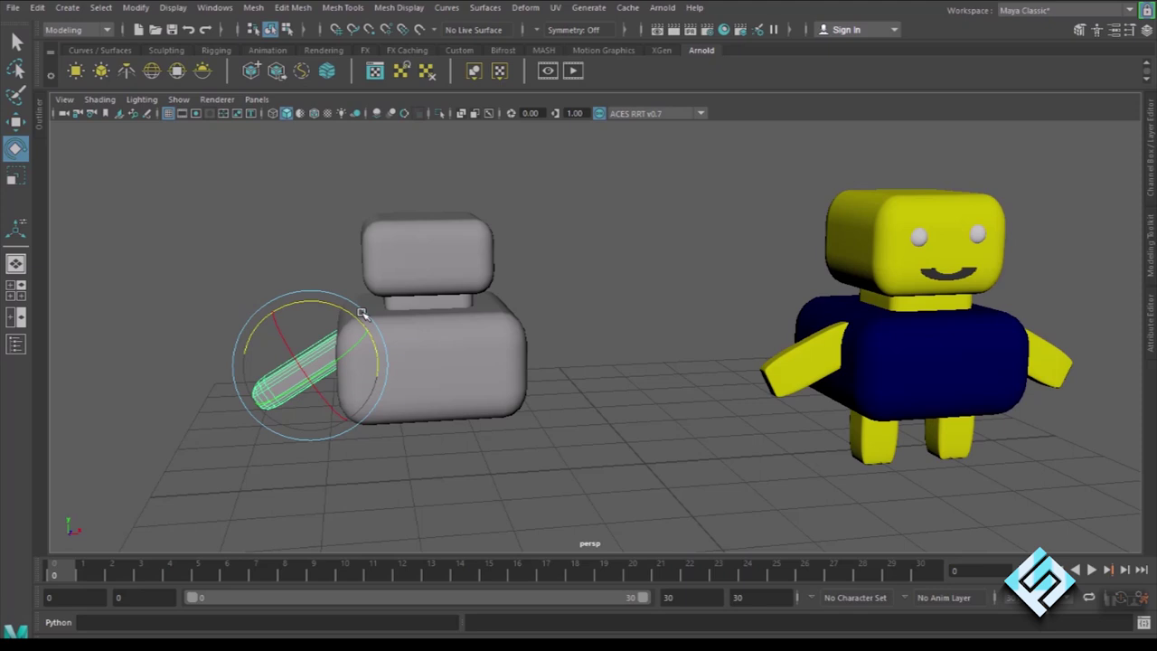
{"action": "key", "text": "w"}
{"action": "left_click_drag", "start_coordinate": [309, 309], "coordinate": [309, 288]}
{"action": "mouse_move", "coordinate": [630, 466]}
{"action": "left_mouse_down", "text": "alt"}
{"action": "mouse_move", "coordinate": [609, 450]}
{"action": "mouse_move", "coordinate": [615, 459]}
{"action": "left_mouse_up", "text": "alt"}
- Duplicate the arm, slide the copy to the body's right side and tilt it
{"action": "key", "text": "ctrl+d"}
{"action": "mouse_move", "coordinate": [366, 317]}
{"action": "left_mouse_down"}
{"action": "mouse_move", "coordinate": [633, 316]}
{"action": "mouse_move", "coordinate": [608, 312]}
{"action": "left_mouse_up"}
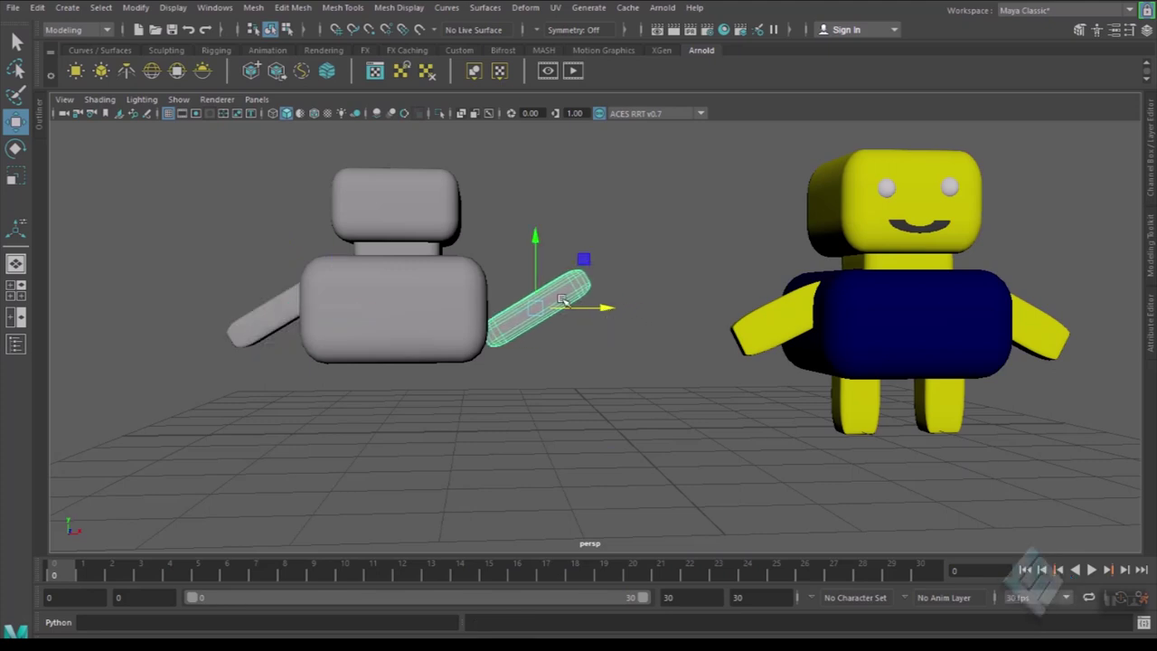
{"action": "key", "text": "e"}
{"action": "mouse_move", "coordinate": [589, 269]}
{"action": "left_mouse_down"}
{"action": "mouse_move", "coordinate": [586, 283]}
{"action": "mouse_move", "coordinate": [489, 252]}
{"action": "left_mouse_up"}
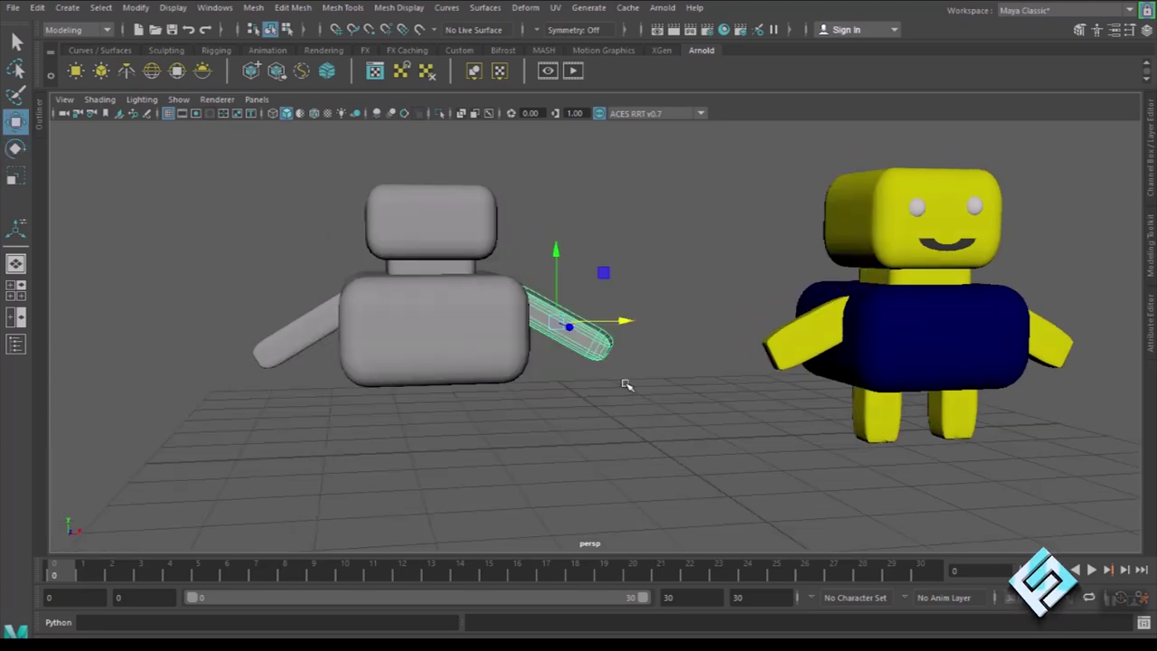
- Rotate and nudge the right arm to slant down against the body, then reselect and duplicate it
{"action": "mouse_move", "coordinate": [667, 419]}
{"action": "left_mouse_down", "text": "alt"}
{"action": "mouse_move", "coordinate": [645, 422]}
{"action": "mouse_move", "coordinate": [651, 431]}
{"action": "left_mouse_up", "text": "alt"}
{"action": "left_click_drag", "start_coordinate": [522, 391], "coordinate": [513, 401]}
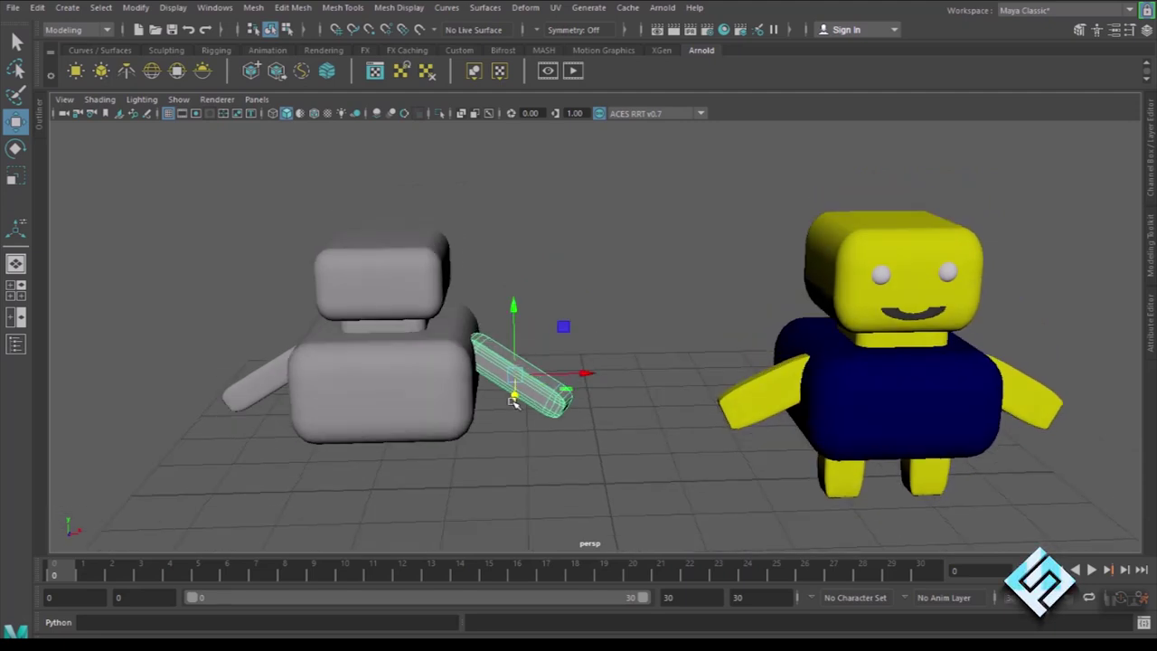
{"action": "key", "text": "e"}
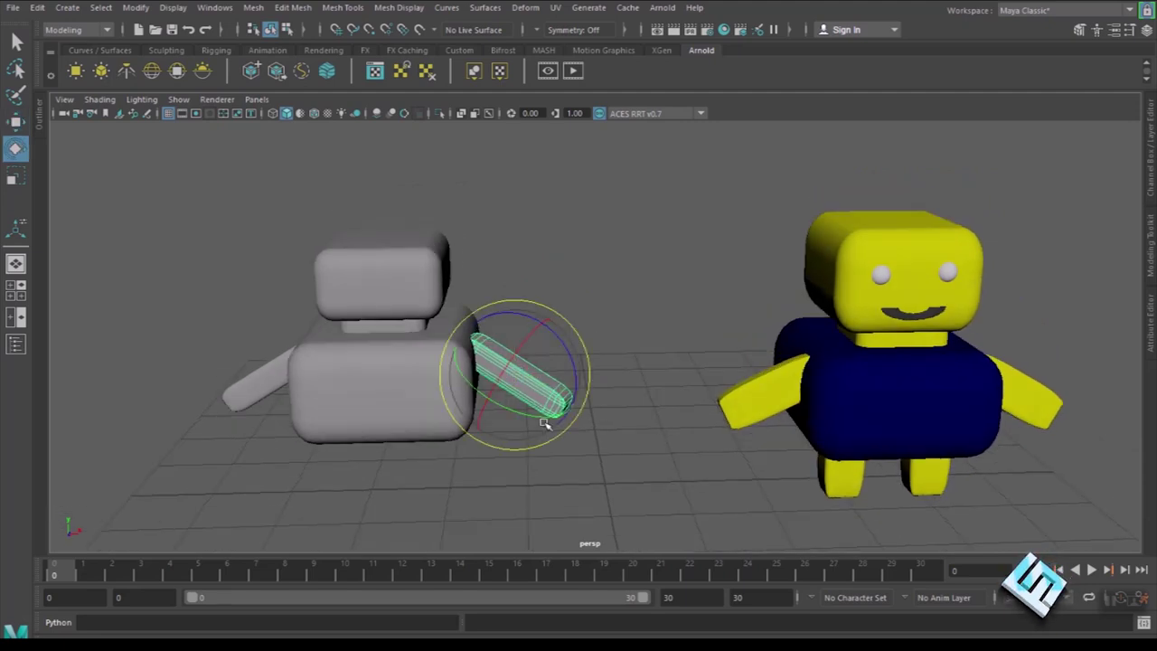
{"action": "mouse_move", "coordinate": [513, 417]}
{"action": "left_mouse_down"}
{"action": "mouse_move", "coordinate": [582, 255]}
{"action": "mouse_move", "coordinate": [574, 331]}
{"action": "mouse_move", "coordinate": [580, 301]}
{"action": "mouse_move", "coordinate": [584, 325]}
{"action": "left_mouse_up"}
{"action": "key", "text": "w"}
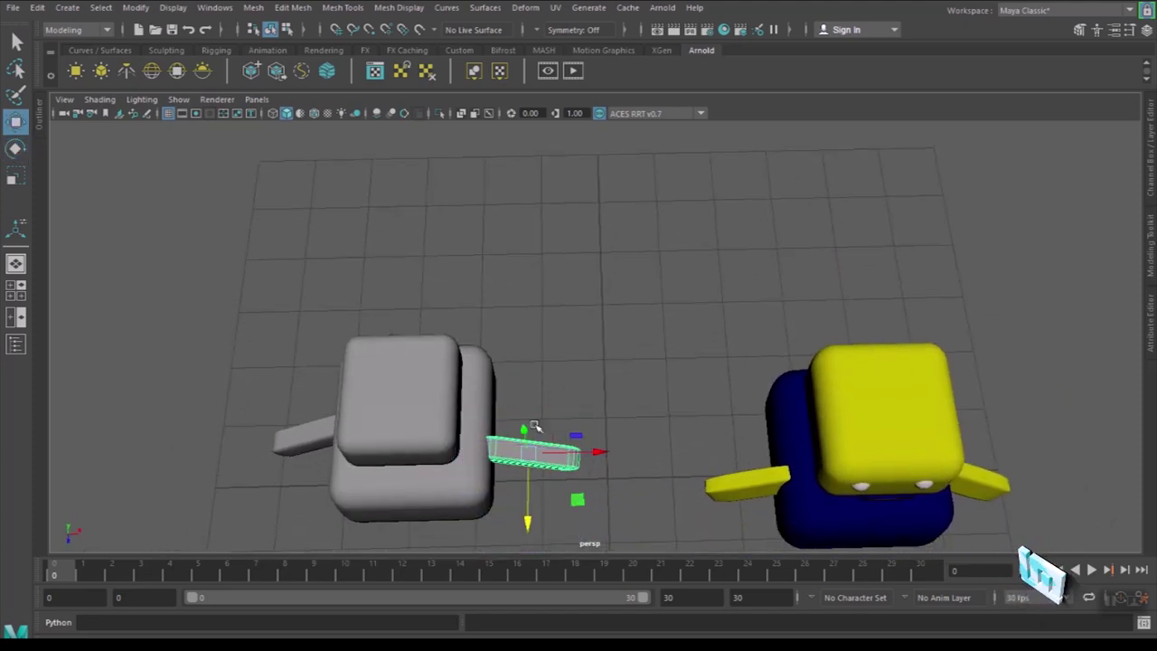
{"action": "left_click_drag", "start_coordinate": [528, 520], "coordinate": [530, 499]}
{"action": "mouse_move", "coordinate": [575, 440]}
{"action": "left_mouse_down"}
{"action": "mouse_move", "coordinate": [572, 521]}
{"action": "mouse_move", "coordinate": [540, 478]}
{"action": "mouse_move", "coordinate": [537, 449]}
{"action": "left_mouse_up"}
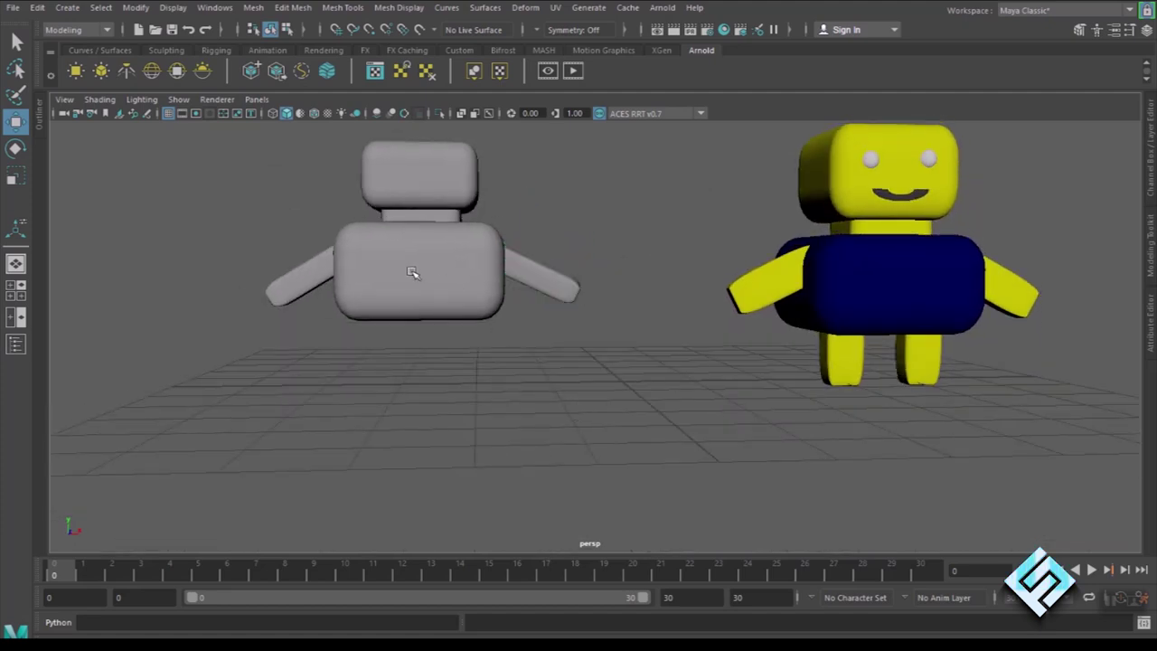
{"action": "left_click", "coordinate": [536, 272]}
{"action": "key", "text": "ctrl+d"}
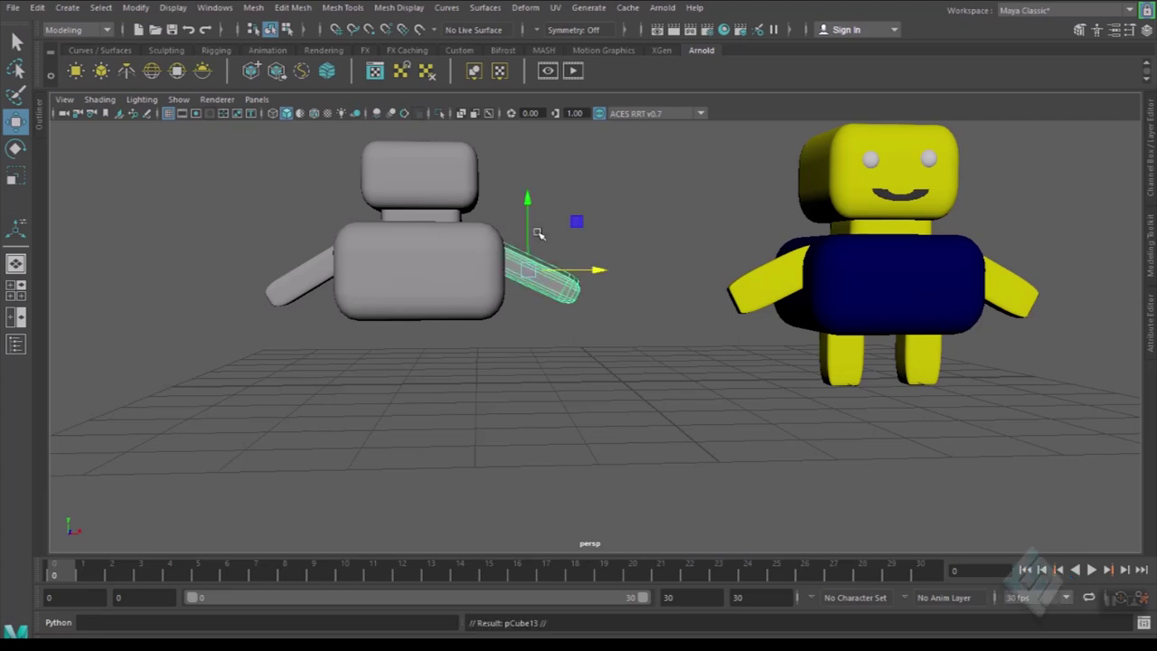
- Stand the arm copy upright under the body, widen it into a thicker leg and raise it
{"action": "left_click_drag", "start_coordinate": [528, 201], "coordinate": [529, 279]}
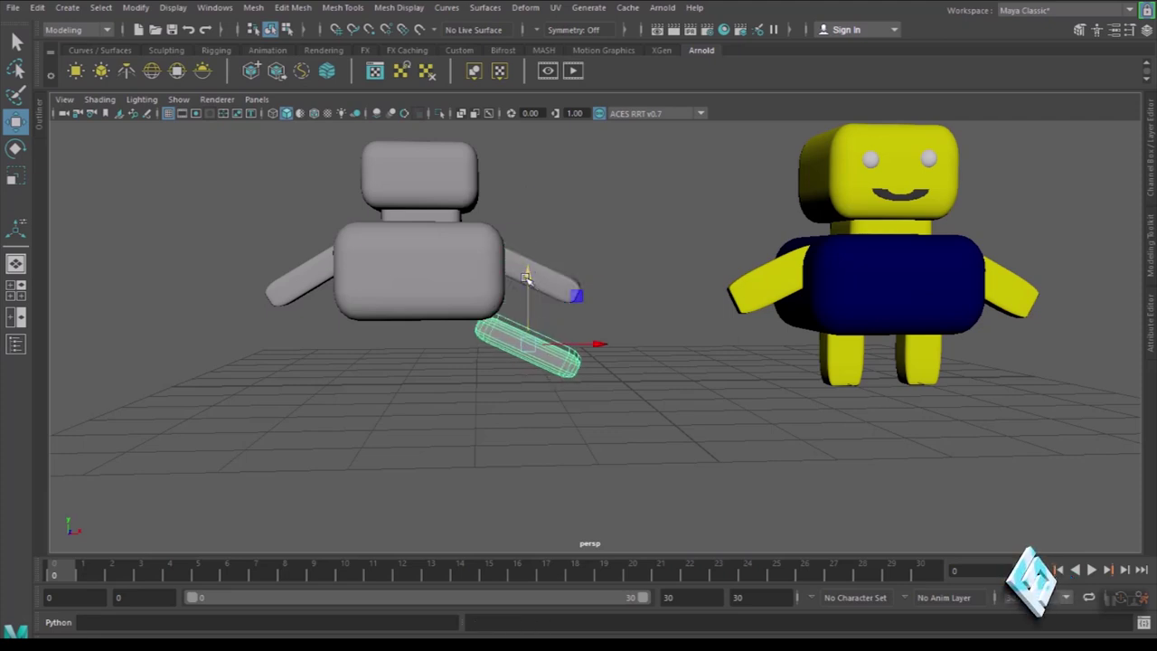
{"action": "key", "text": "e"}
{"action": "left_click_drag", "start_coordinate": [489, 289], "coordinate": [566, 282]}
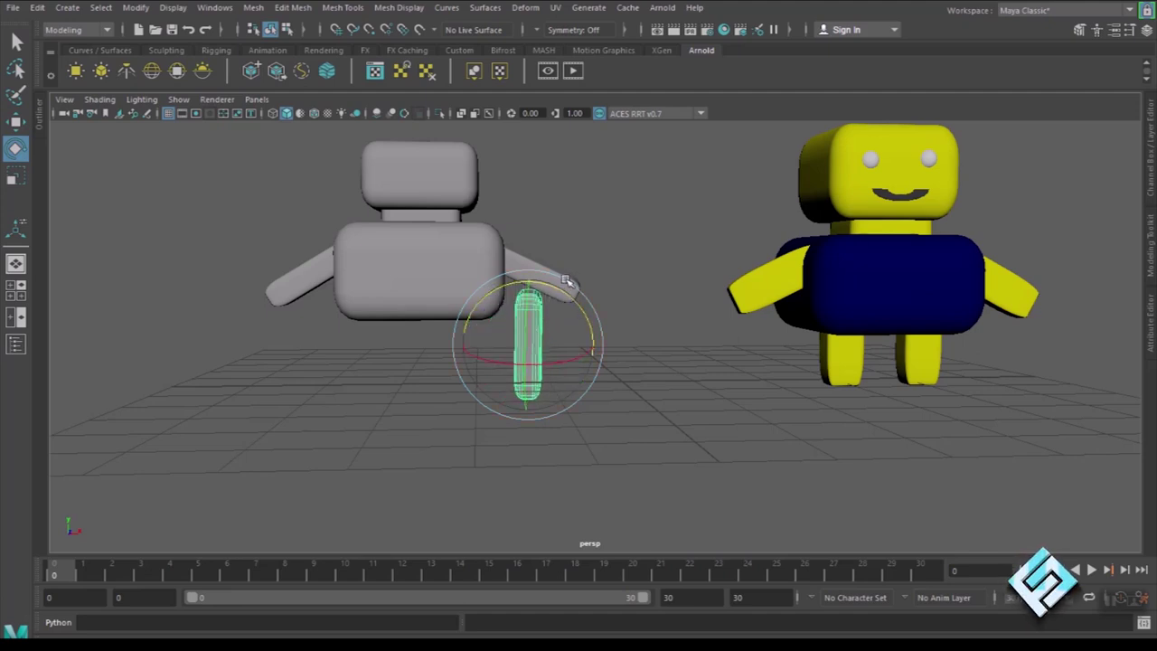
{"action": "key", "text": "w"}
{"action": "left_click_drag", "start_coordinate": [595, 346], "coordinate": [531, 341]}
{"action": "key", "text": "r"}
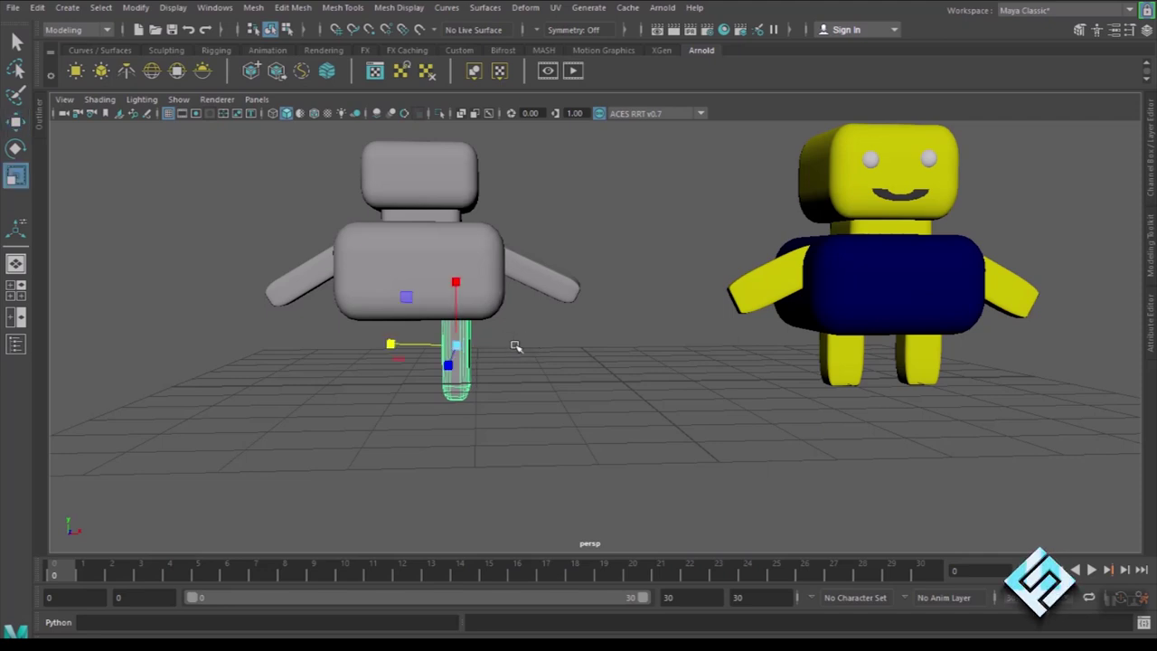
{"action": "left_click_drag", "start_coordinate": [398, 349], "coordinate": [371, 346]}
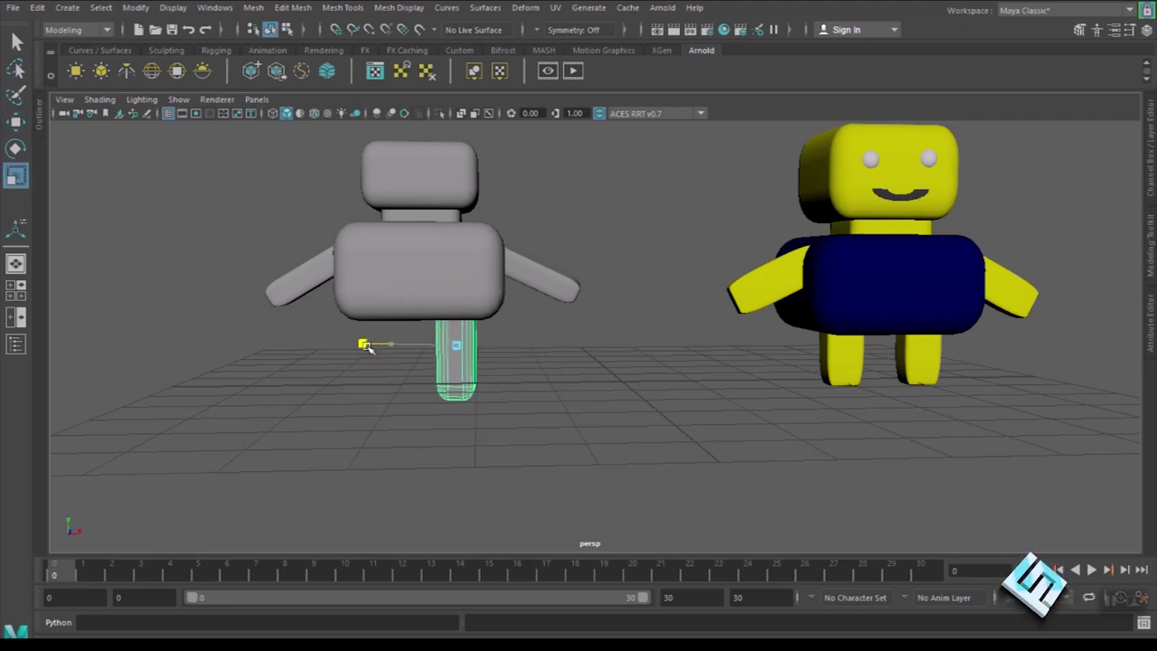
{"action": "key", "text": "w"}
{"action": "left_click_drag", "start_coordinate": [457, 282], "coordinate": [458, 269]}
- Duplicate the leg, move the copy left and rotate the right leg upright
{"action": "key", "text": "ctrl+d"}
{"action": "left_click_drag", "start_coordinate": [528, 327], "coordinate": [461, 331]}
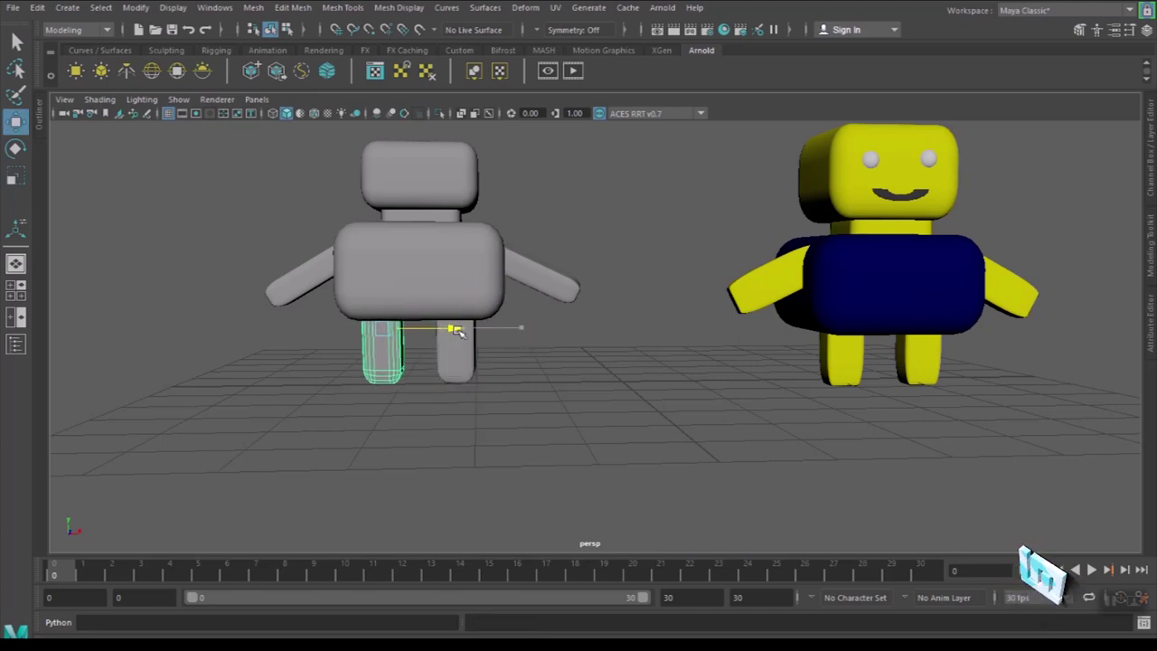
{"action": "left_click", "coordinate": [545, 385]}
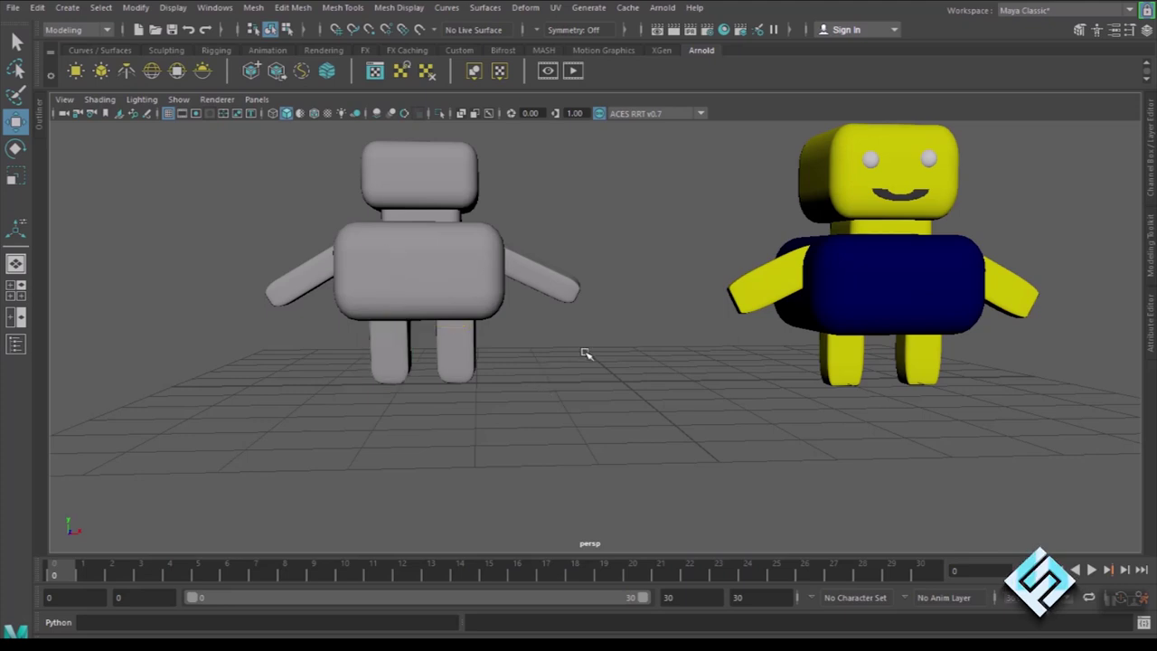
{"action": "left_click_drag", "start_coordinate": [605, 373], "coordinate": [500, 378], "text": "alt"}
{"action": "left_click", "coordinate": [420, 335]}
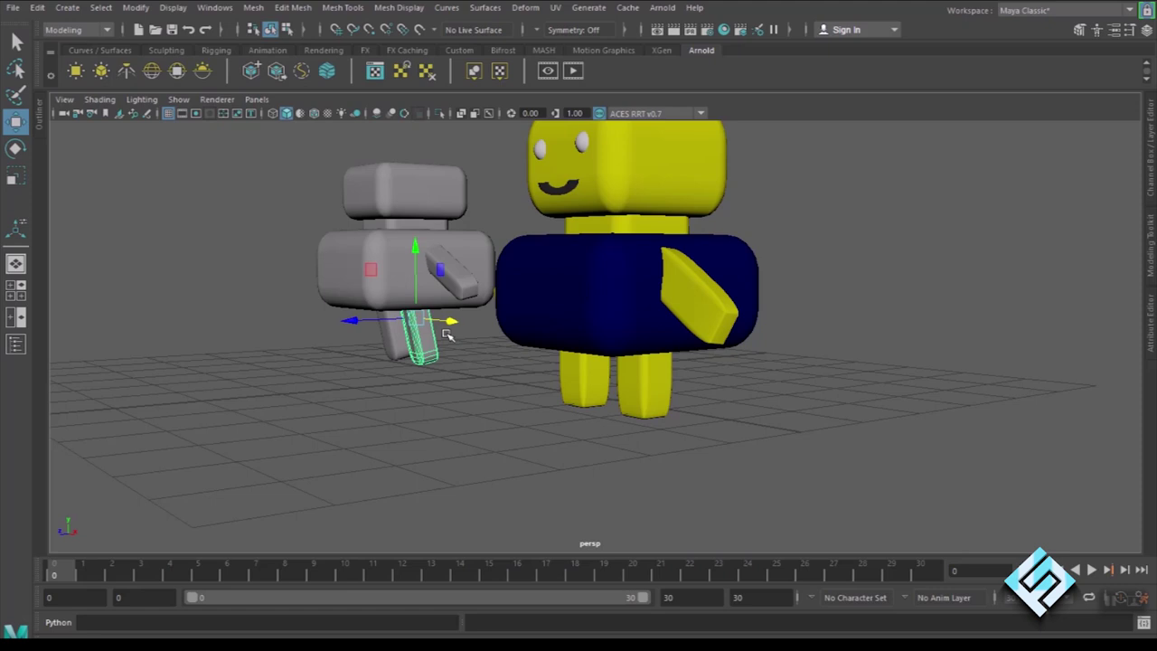
{"action": "key", "text": "e"}
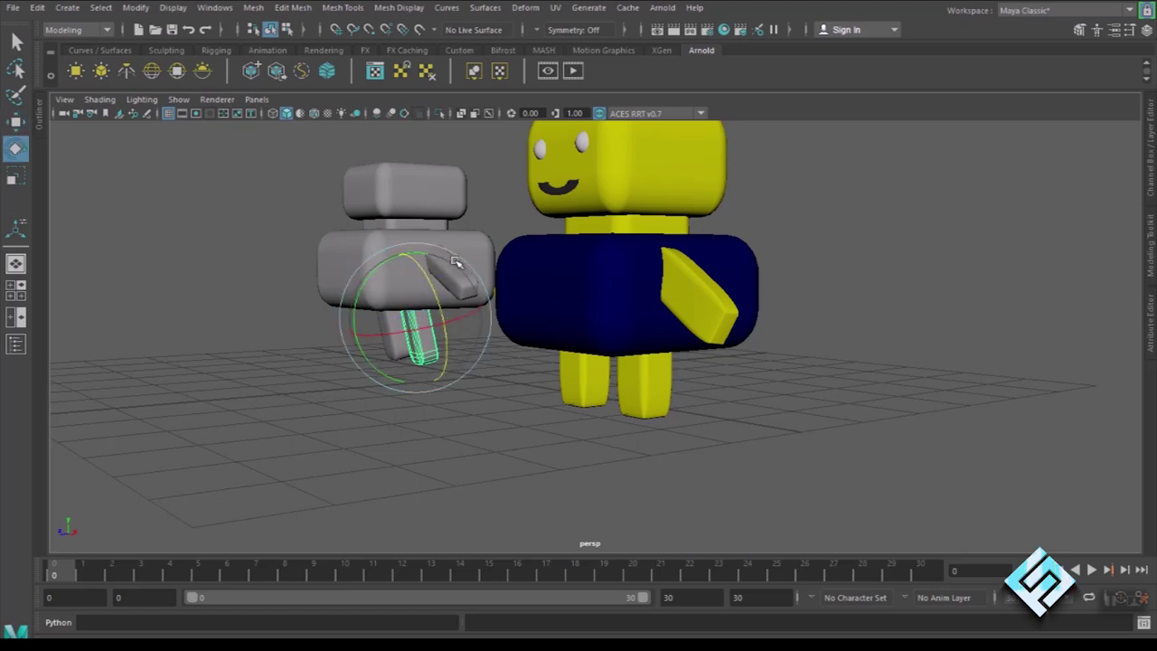
{"action": "left_click_drag", "start_coordinate": [459, 264], "coordinate": [407, 356]}
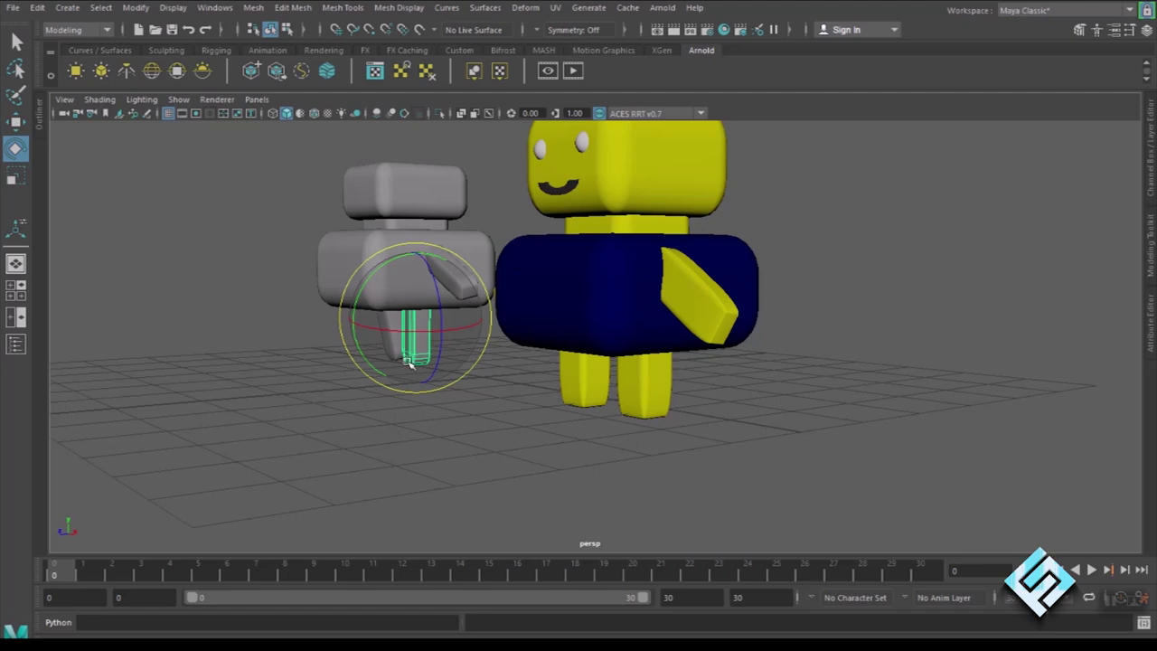
- Delete the tilted left leg and re-duplicate the upright leg into the empty spot
{"action": "key", "text": "ctrl+d"}
{"action": "key", "text": "w"}
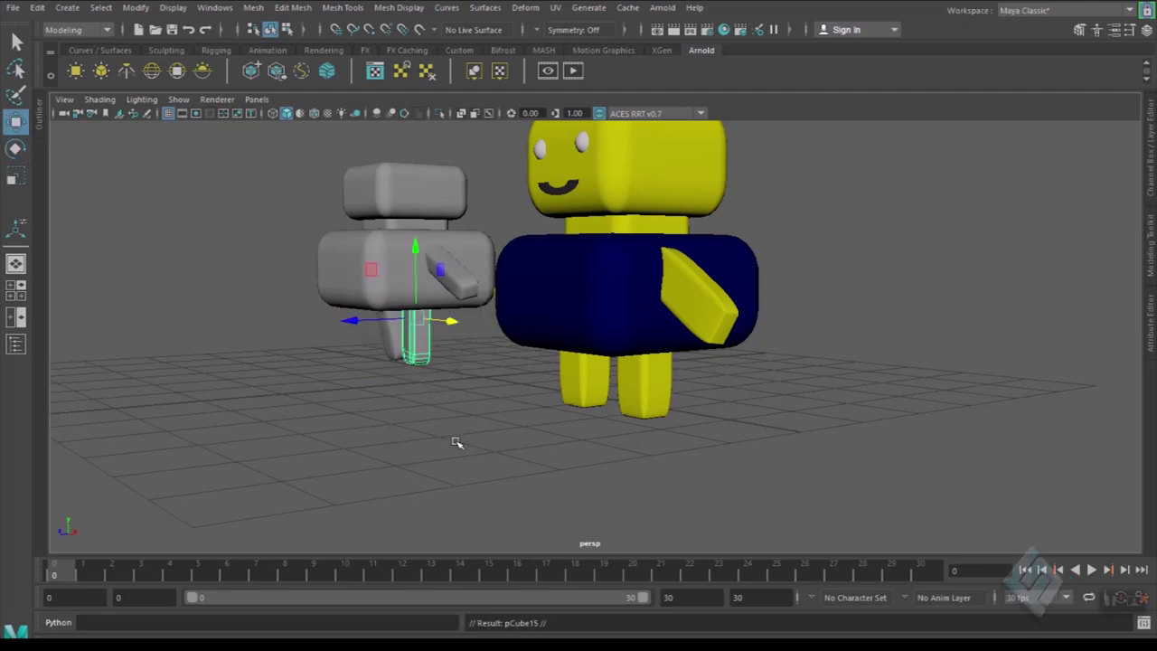
{"action": "left_click_drag", "start_coordinate": [403, 450], "coordinate": [509, 448], "text": "alt"}
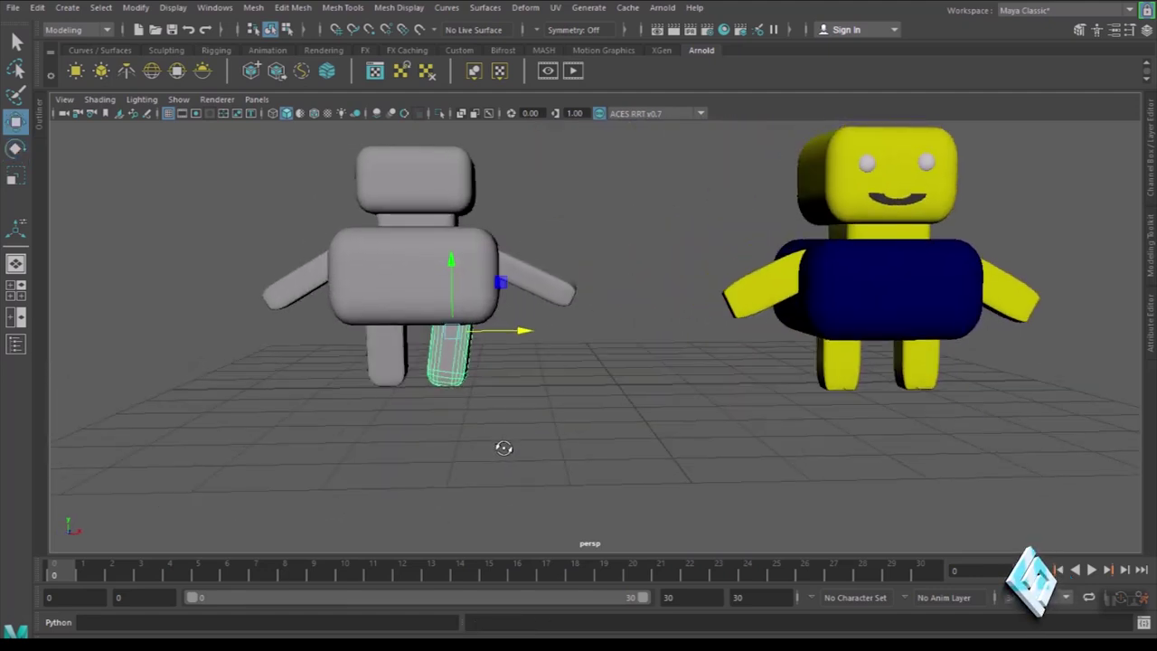
{"action": "left_click", "coordinate": [400, 363]}
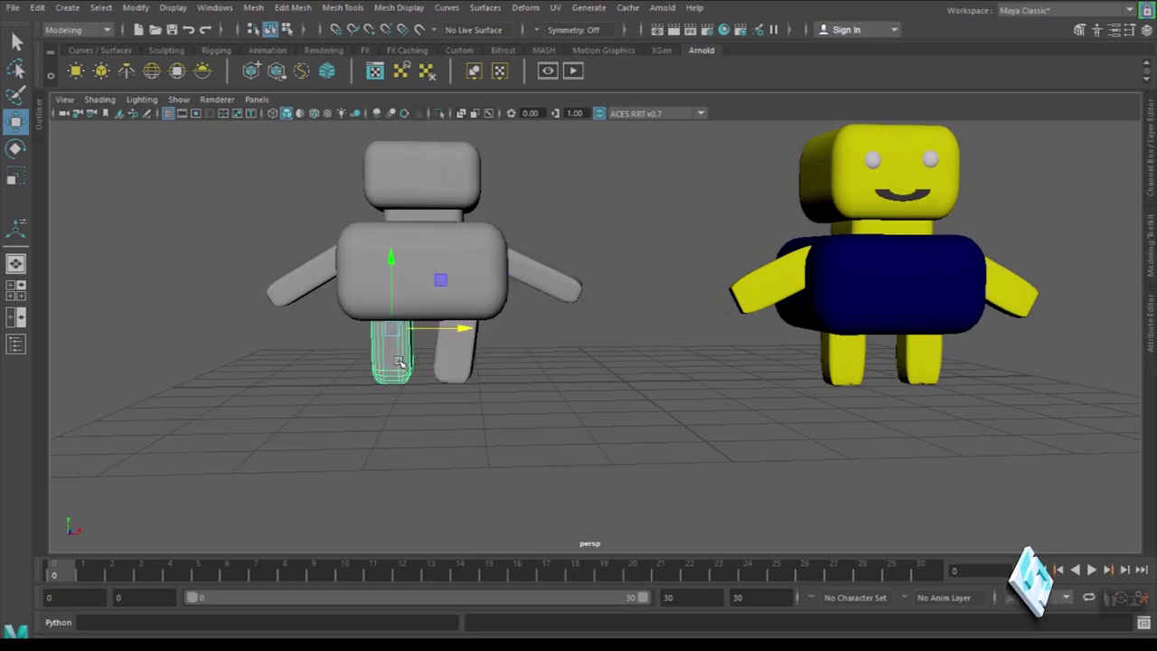
{"action": "key", "text": "Delete"}
{"action": "left_click", "coordinate": [455, 354]}
{"action": "key", "text": "ctrl+d"}
{"action": "left_click_drag", "start_coordinate": [528, 330], "coordinate": [468, 335]}
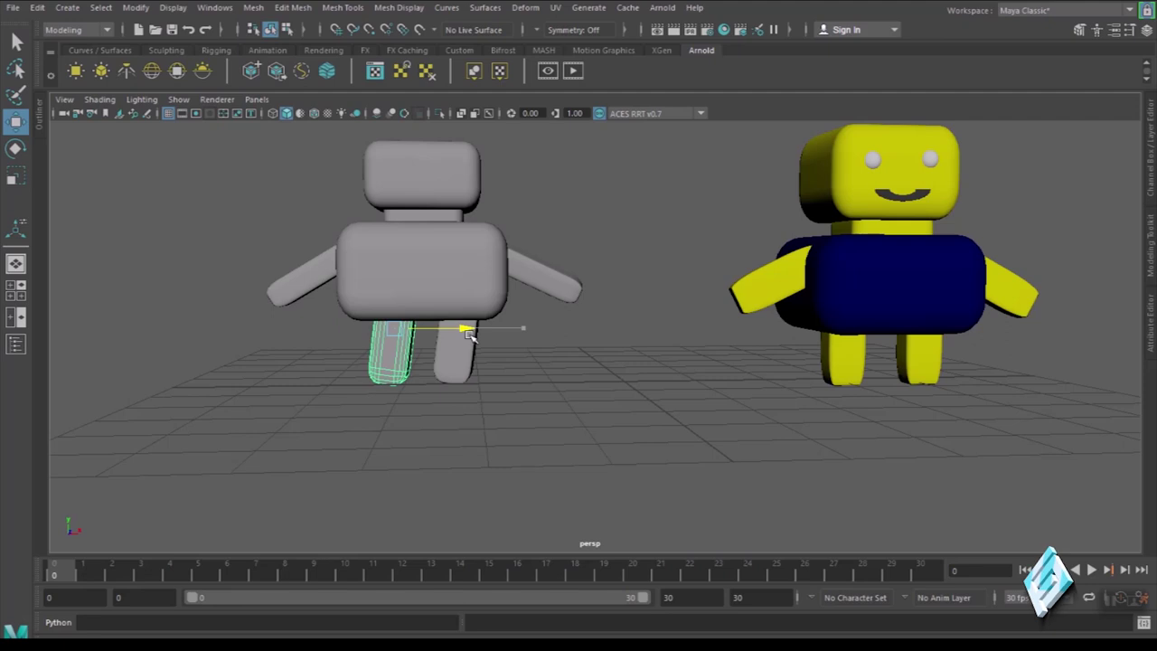
{"action": "key", "text": "e"}
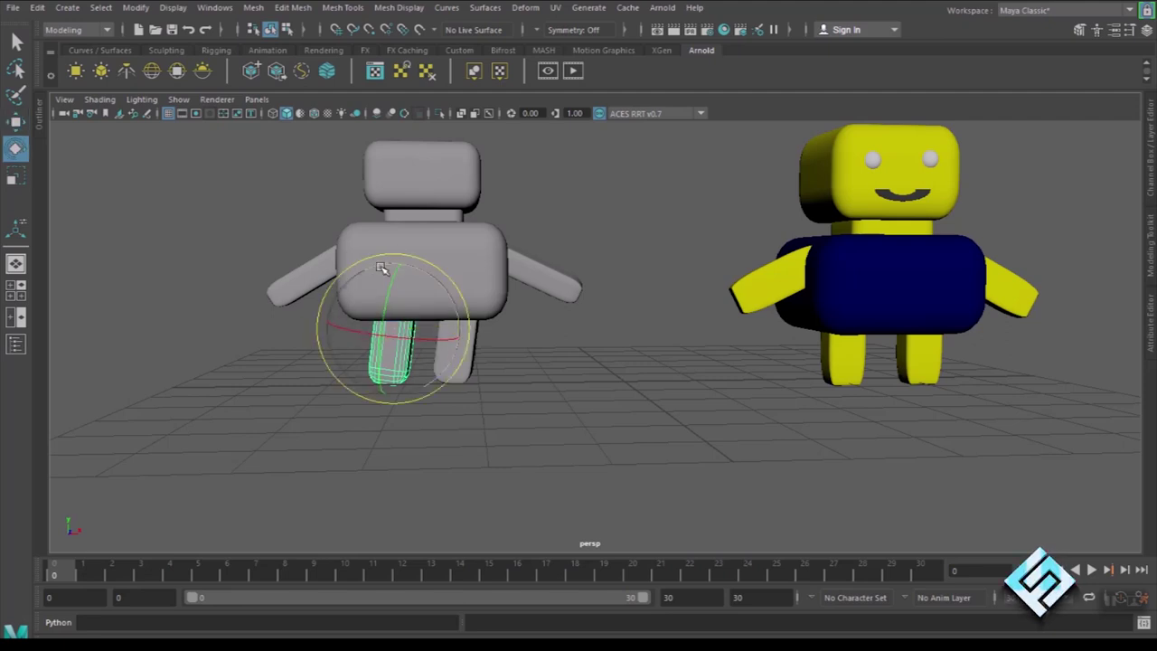
{"action": "left_click", "coordinate": [470, 380]}
{"action": "left_click_drag", "start_coordinate": [448, 265], "coordinate": [449, 267]}
- Deselect and zoom in and out to check the two legs under the body
{"action": "left_click", "coordinate": [553, 392]}
{"action": "scroll", "coordinate": [529, 387], "scroll_direction": "up", "scroll_amount": 2}
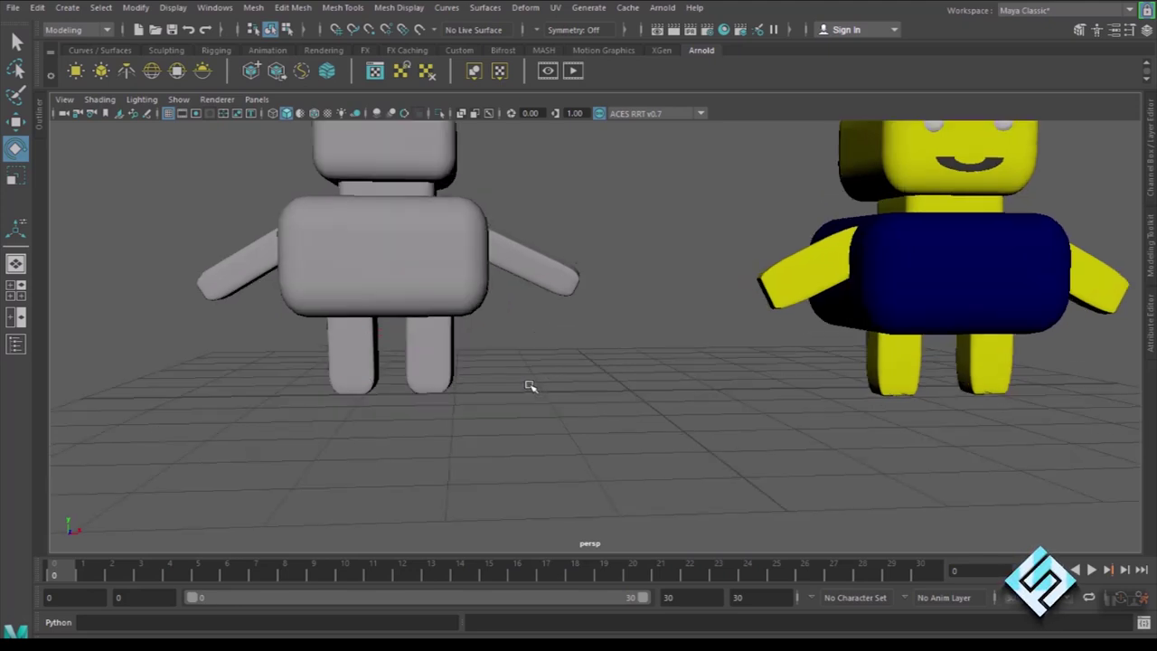
{"action": "scroll", "coordinate": [509, 420], "scroll_direction": "up", "scroll_amount": 2}
{"action": "scroll", "coordinate": [509, 420], "scroll_direction": "down", "scroll_amount": 3}
{"action": "scroll", "coordinate": [517, 401], "scroll_direction": "down", "scroll_amount": 1}
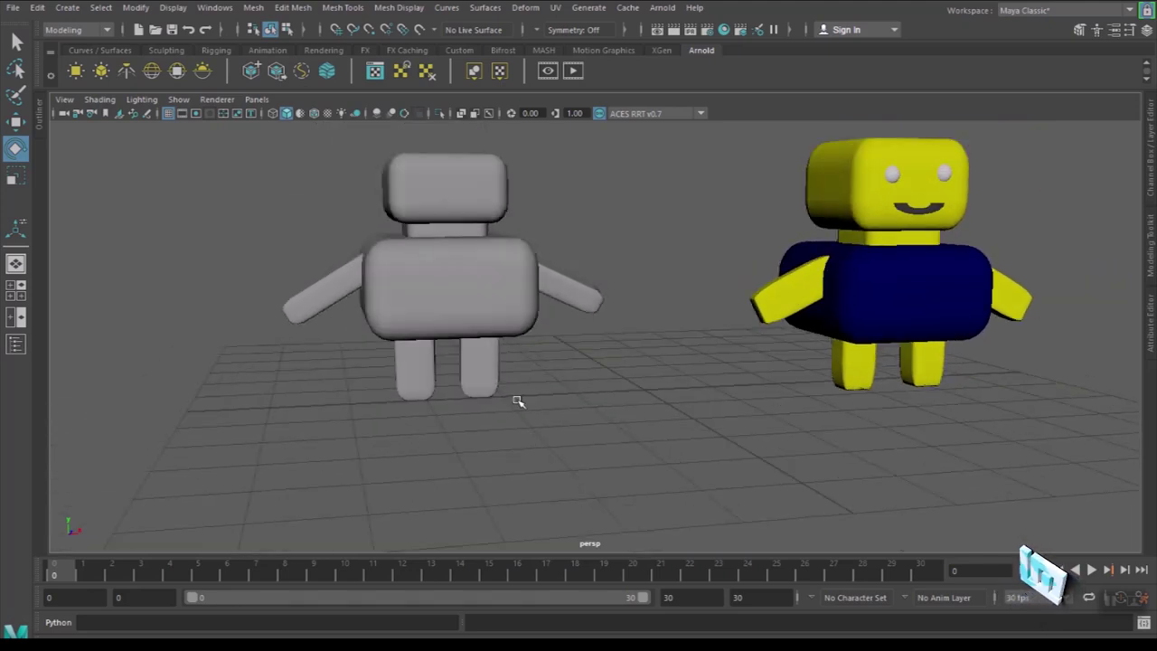
{"action": "scroll", "coordinate": [511, 395], "scroll_direction": "up", "scroll_amount": 1}
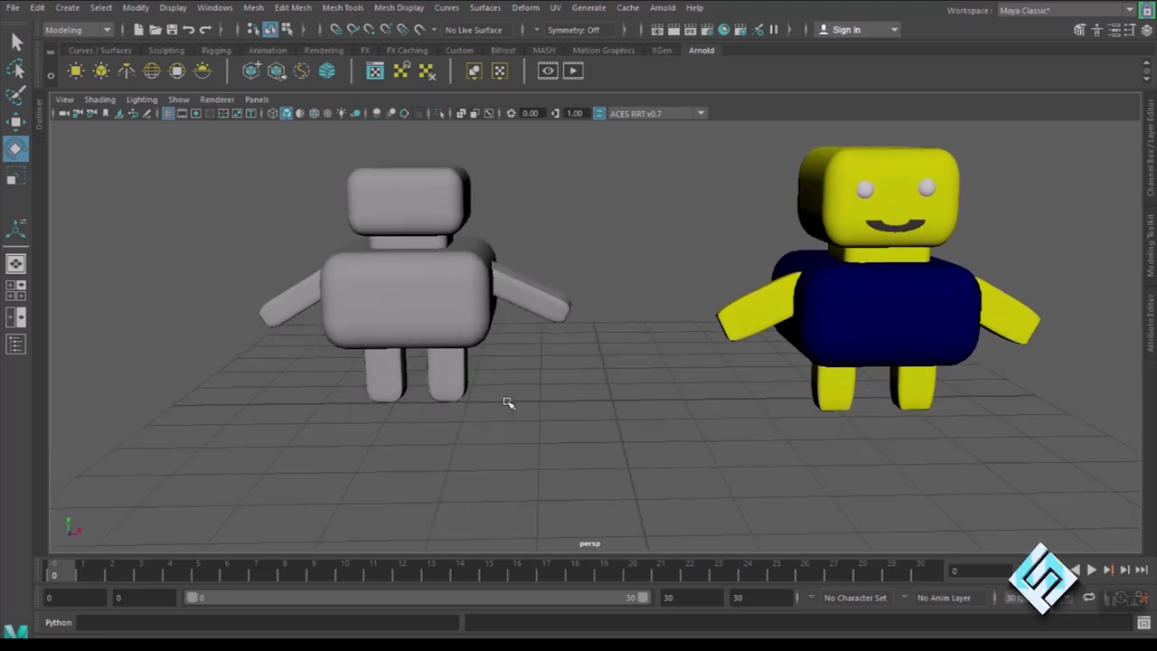
- Create a small polygon sphere with wireframe on shaded and move it onto the grey head
{"action": "left_click", "coordinate": [68, 8]}
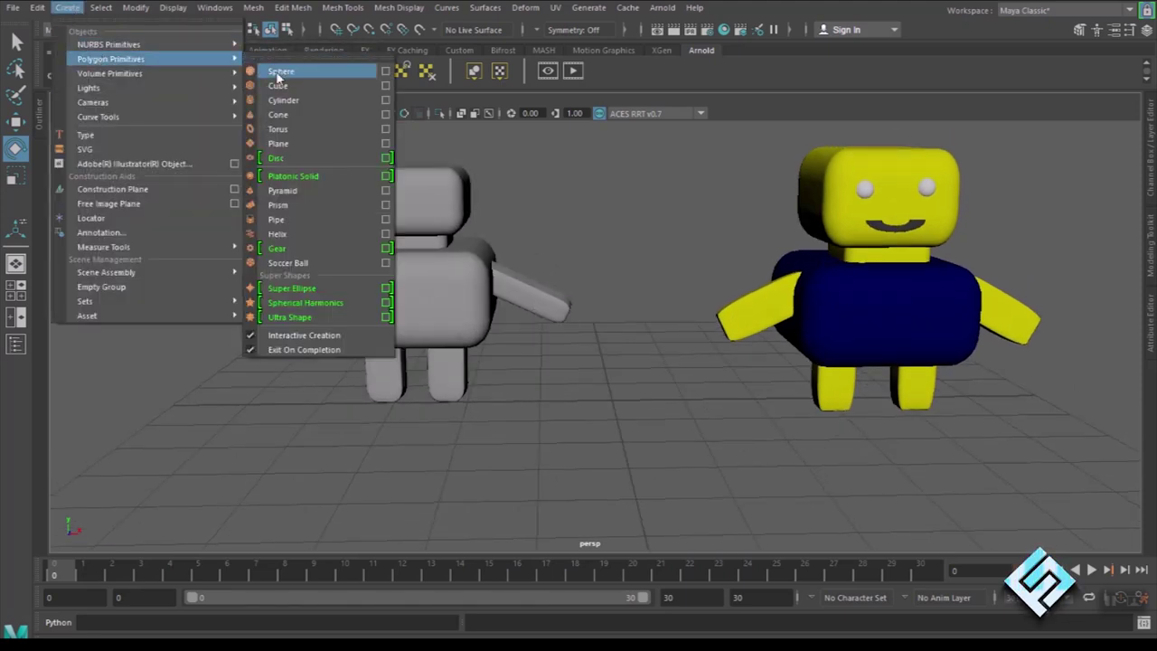
{"action": "left_click", "coordinate": [286, 72]}
{"action": "left_click", "coordinate": [303, 111]}
{"action": "mouse_move", "coordinate": [439, 449]}
{"action": "left_mouse_down"}
{"action": "mouse_move", "coordinate": [458, 421]}
{"action": "mouse_move", "coordinate": [414, 143]}
{"action": "left_mouse_up"}
{"action": "key", "text": "w"}
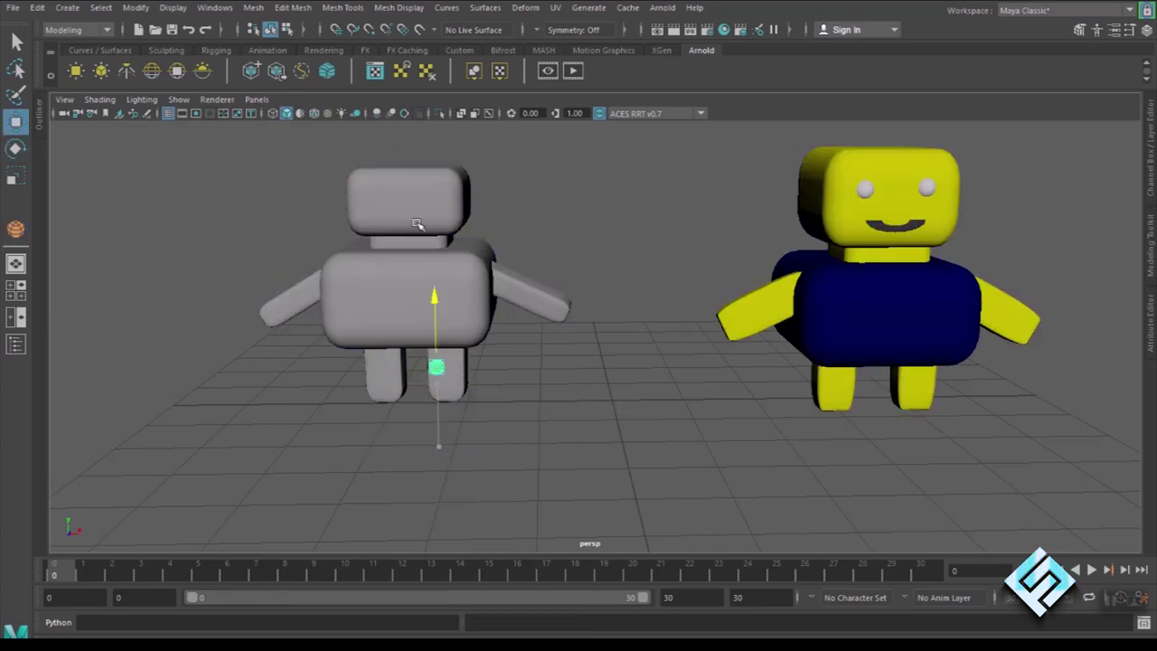
{"action": "left_click_drag", "start_coordinate": [546, 445], "coordinate": [440, 450], "text": "alt"}
{"action": "left_click_drag", "start_coordinate": [208, 187], "coordinate": [312, 193]}
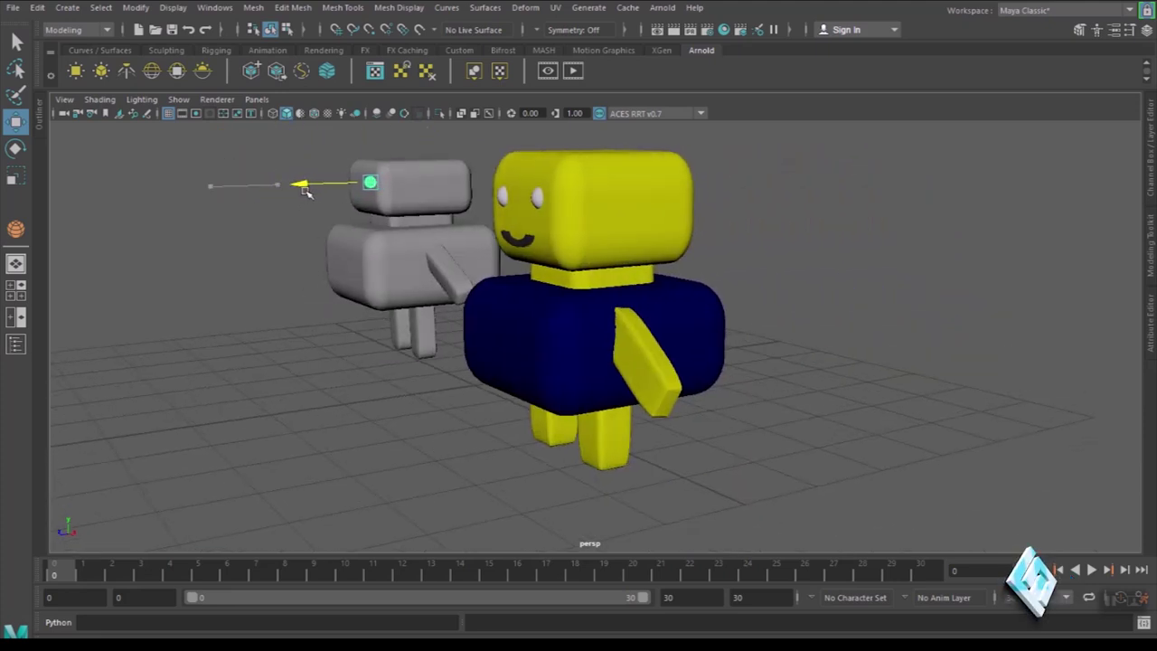
- Nudge the eye into place, then duplicate it and slide the copy left as the second eye
{"action": "left_click_drag", "start_coordinate": [335, 362], "coordinate": [441, 368], "text": "alt"}
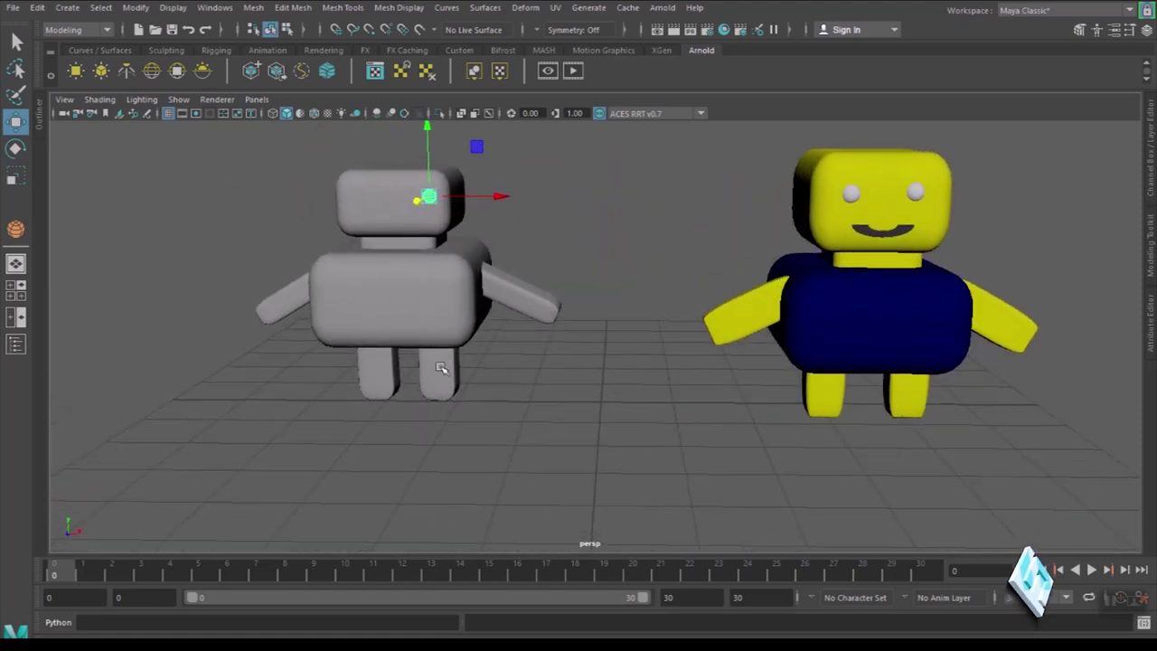
{"action": "left_click_drag", "start_coordinate": [514, 196], "coordinate": [498, 194]}
{"action": "left_click_drag", "start_coordinate": [465, 318], "coordinate": [462, 391], "text": "alt"}
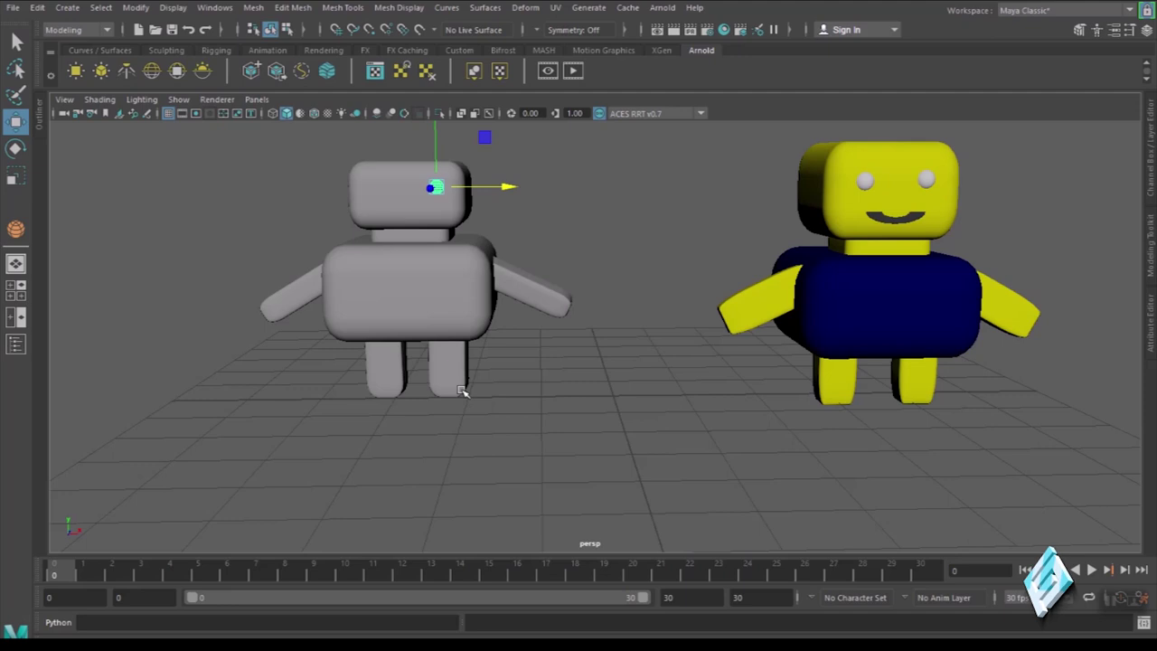
{"action": "key", "text": "ctrl+d"}
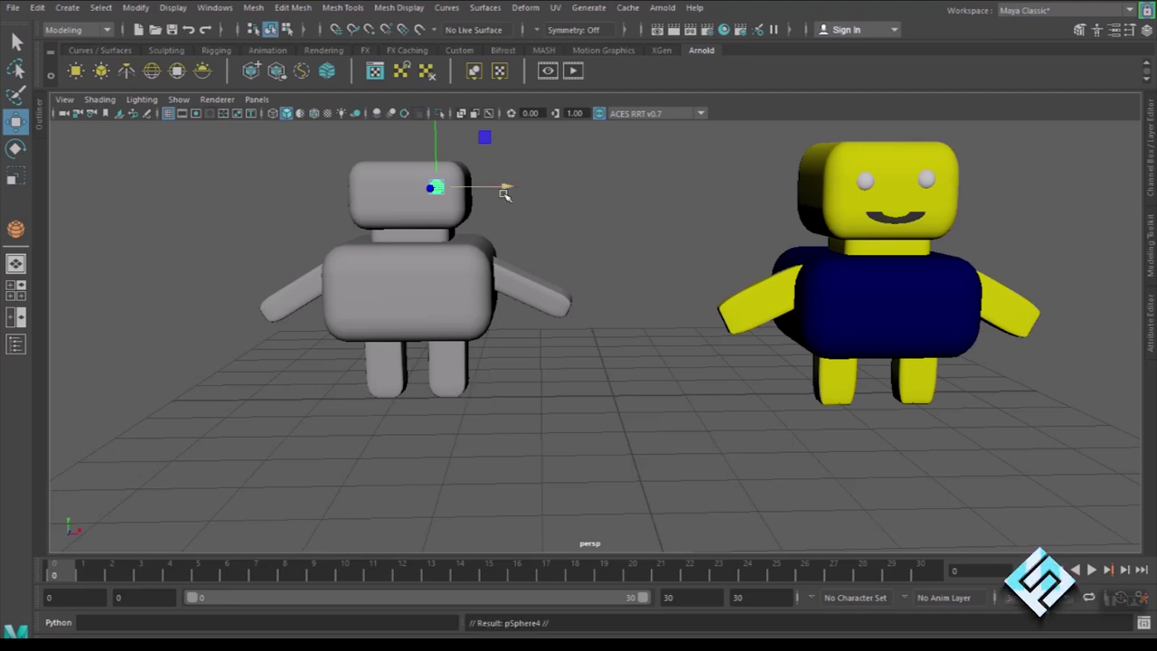
{"action": "left_click_drag", "start_coordinate": [505, 194], "coordinate": [452, 201]}
{"action": "left_click", "coordinate": [536, 521]}
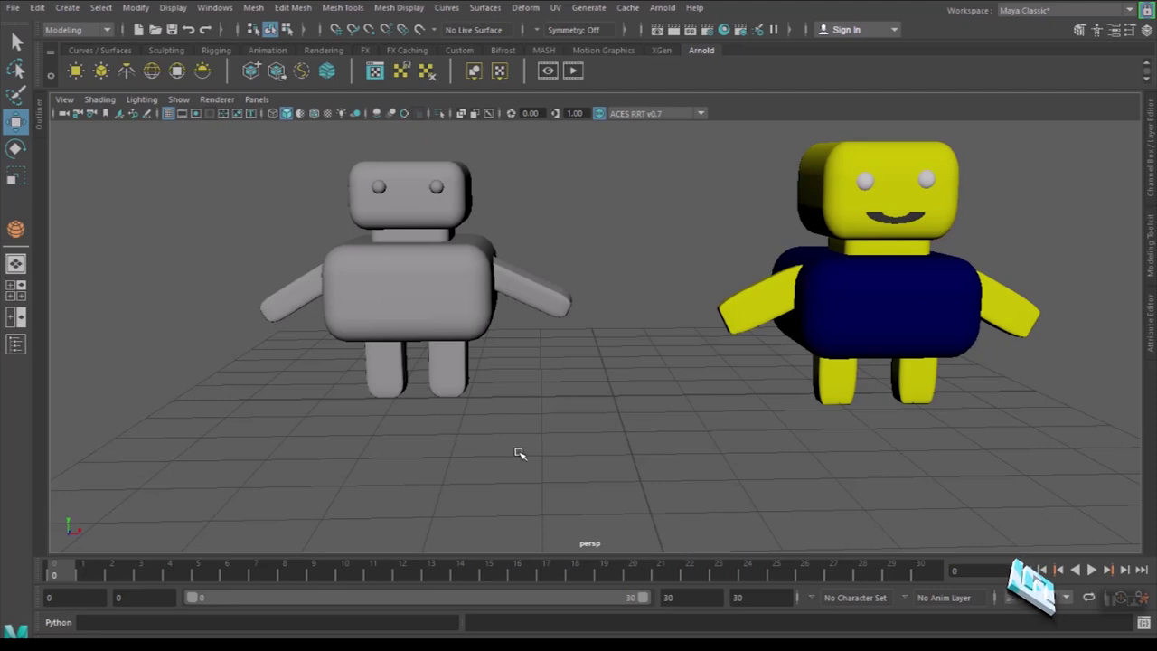
{"action": "left_click", "coordinate": [78, 8]}
{"action": "mouse_move", "coordinate": [110, 58]}
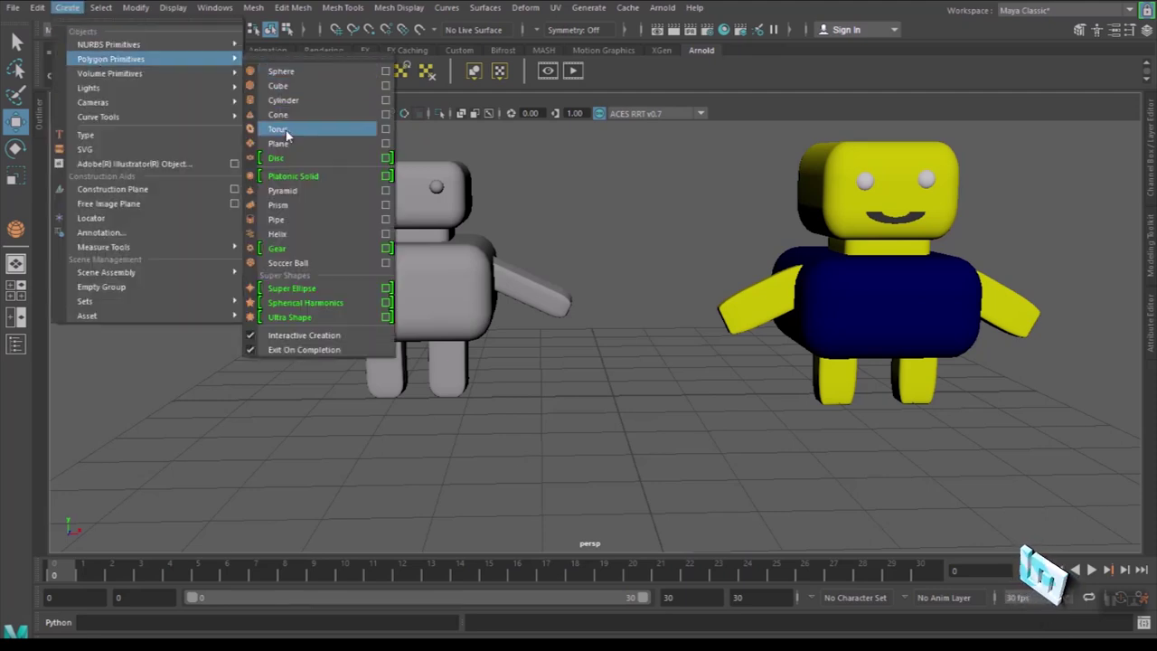
- Create a polygon torus on the grid below the robot and rotate it 90° upright
{"action": "left_click", "coordinate": [279, 130]}
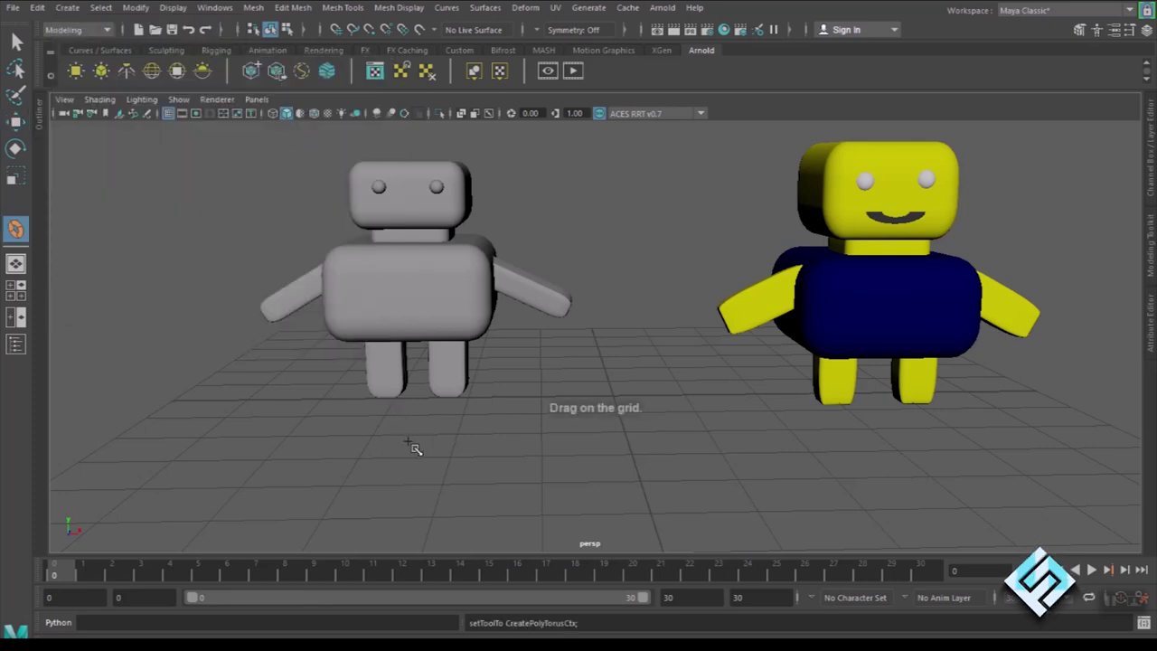
{"action": "left_click_drag", "start_coordinate": [412, 447], "coordinate": [511, 425]}
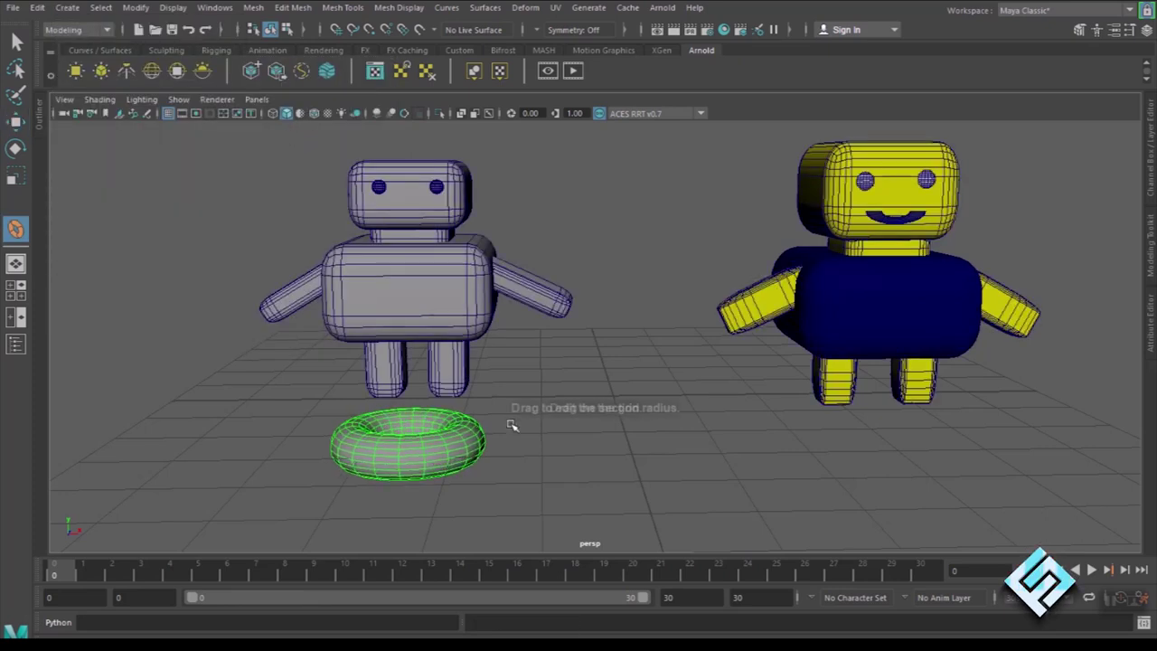
{"action": "key", "text": "e"}
{"action": "mouse_move", "coordinate": [403, 479]}
{"action": "left_mouse_down"}
{"action": "mouse_move", "coordinate": [398, 448]}
{"action": "mouse_move", "coordinate": [450, 472]}
{"action": "left_mouse_up"}
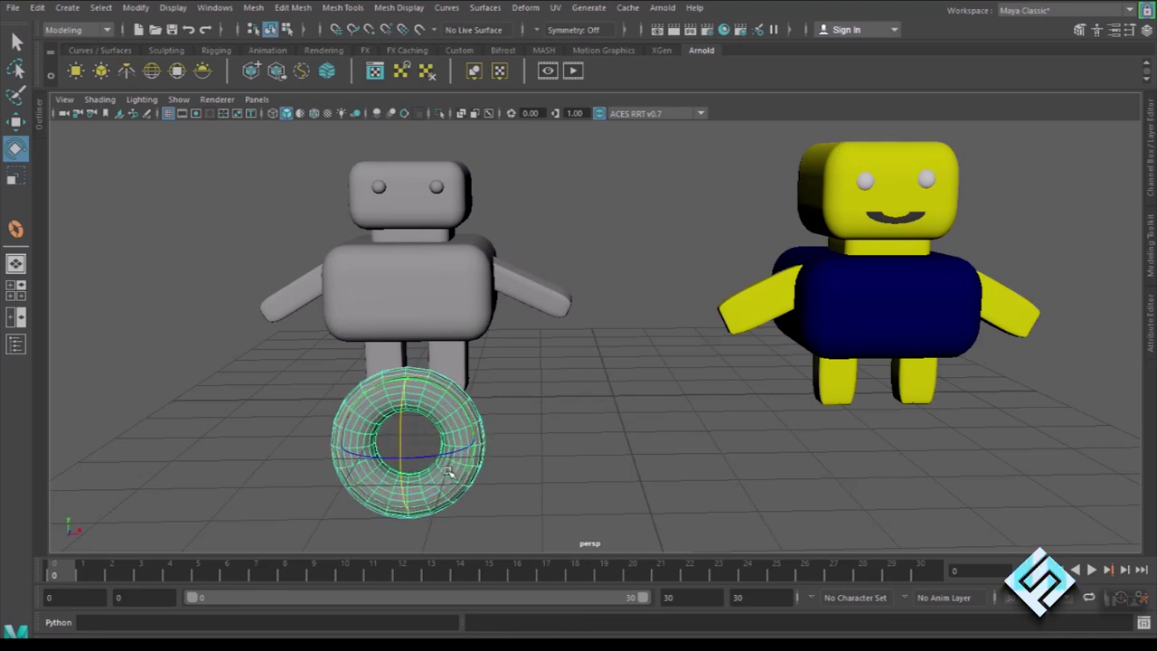
- Reselect the torus and select all its faces in Face mode
{"action": "left_click", "coordinate": [529, 469]}
{"action": "left_click", "coordinate": [462, 435]}
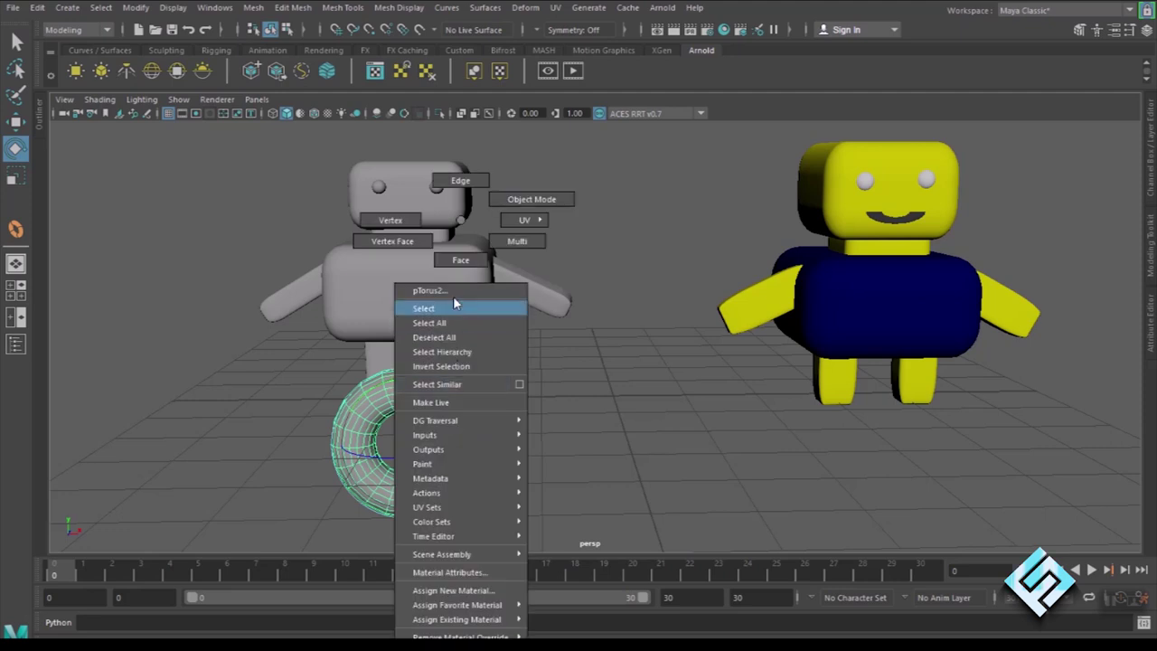
{"action": "right_click_drag", "start_coordinate": [460, 217], "coordinate": [460, 261]}
{"action": "left_click_drag", "start_coordinate": [316, 366], "coordinate": [511, 453]}
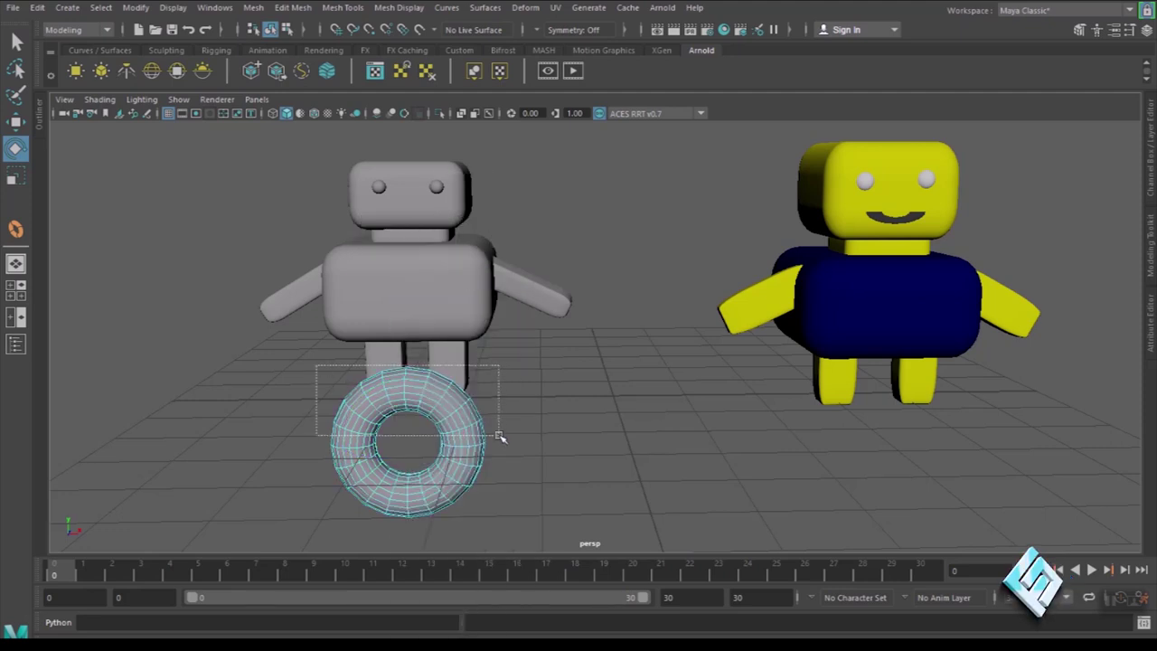
- Delete the faces of the torus's upper half
{"action": "left_click", "coordinate": [511, 457]}
{"action": "scroll", "coordinate": [528, 473], "scroll_direction": "up", "scroll_amount": 2}
{"action": "mouse_move", "coordinate": [242, 361]}
{"action": "left_mouse_down"}
{"action": "mouse_move", "coordinate": [285, 407]}
{"action": "mouse_move", "coordinate": [491, 476]}
{"action": "left_mouse_up"}
{"action": "key", "text": "Delete"}
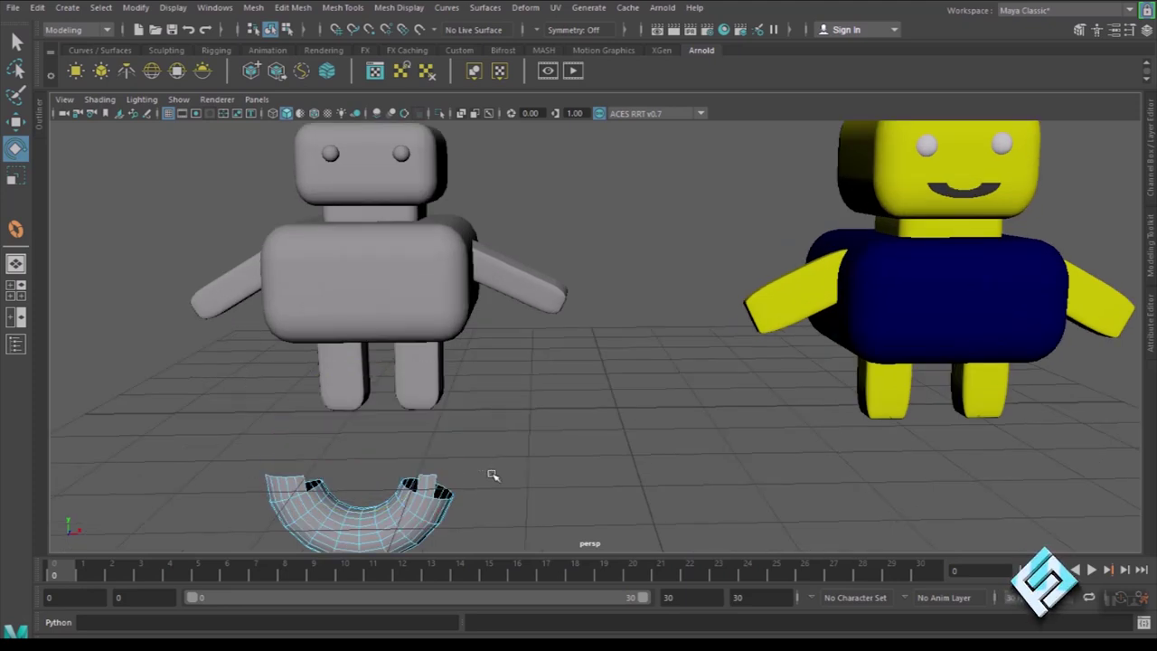
- Delete the leftover faces at both ends of the half-ring
{"action": "left_click", "coordinate": [435, 487]}
{"action": "key", "text": "Delete"}
{"action": "left_click", "coordinate": [425, 488]}
{"action": "key", "text": "Delete"}
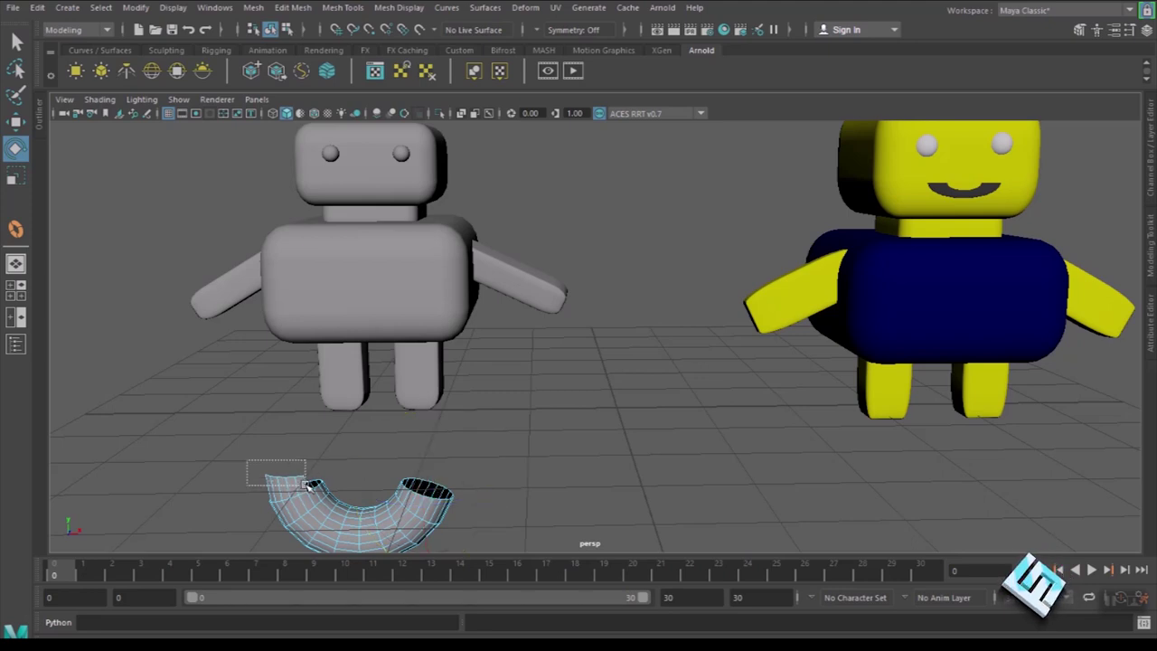
{"action": "left_click", "coordinate": [292, 487]}
{"action": "key", "text": "Delete"}
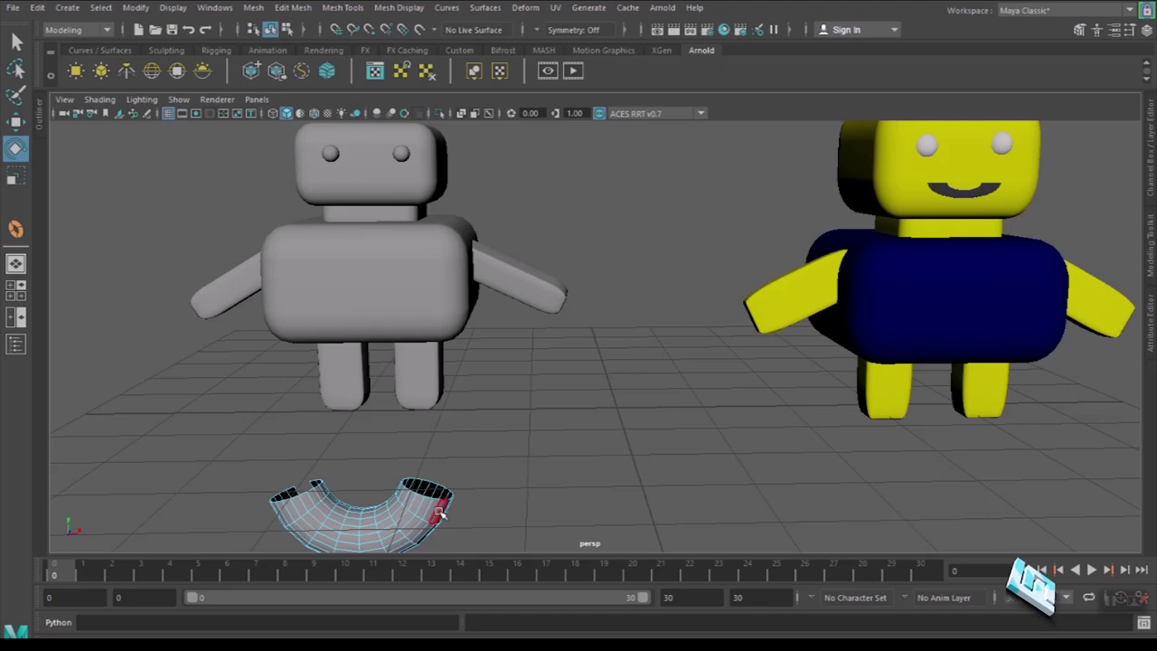
{"action": "scroll", "coordinate": [434, 515], "scroll_direction": "up", "scroll_amount": 3}
{"action": "left_click_drag", "start_coordinate": [408, 474], "coordinate": [389, 452], "text": "alt"}
{"action": "right_click", "coordinate": [391, 449]}
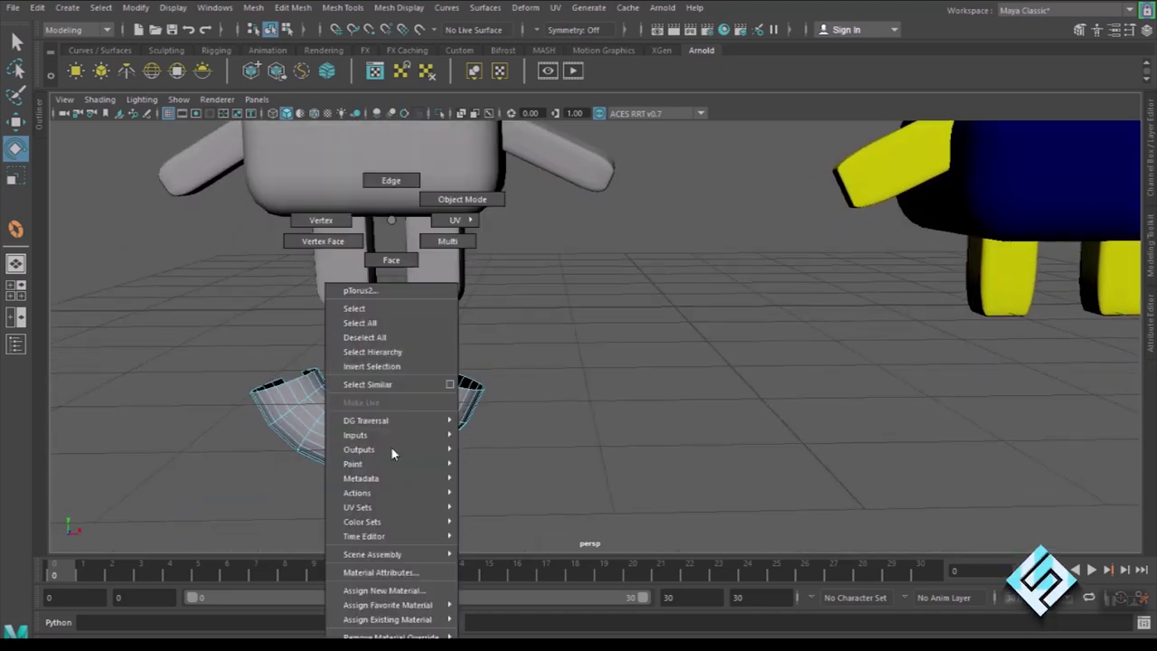
- In Object mode, scale the half-ring into a thin, flat curved strip
{"action": "left_click", "coordinate": [462, 199]}
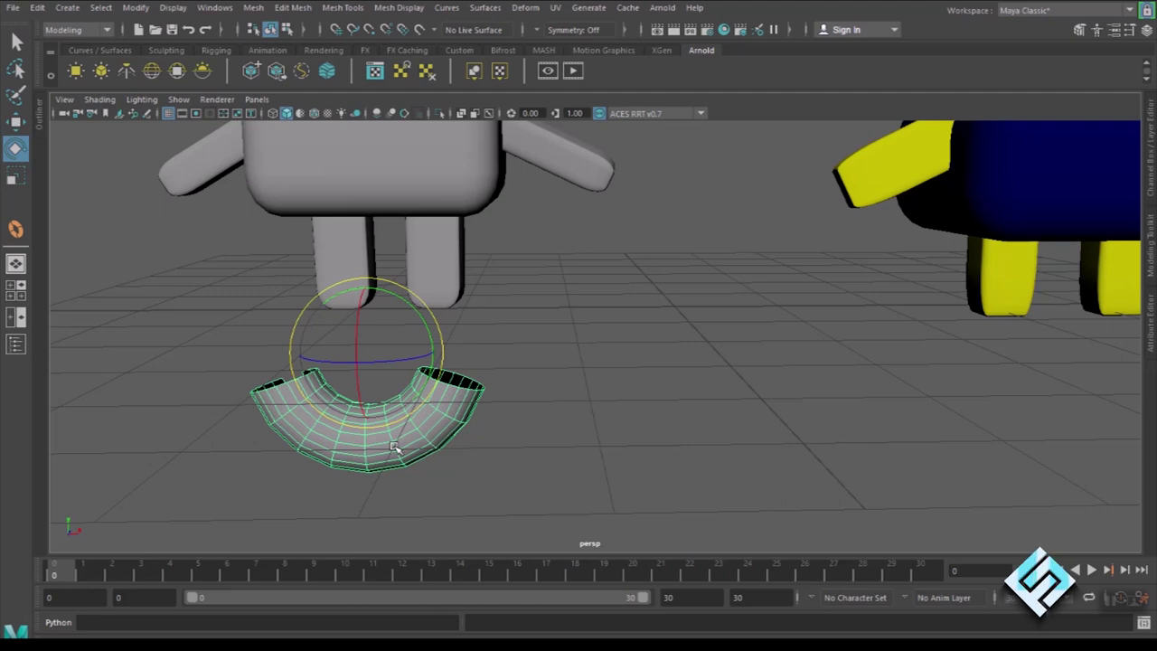
{"action": "key", "text": "r"}
{"action": "left_click_drag", "start_coordinate": [542, 442], "coordinate": [486, 444], "text": "alt"}
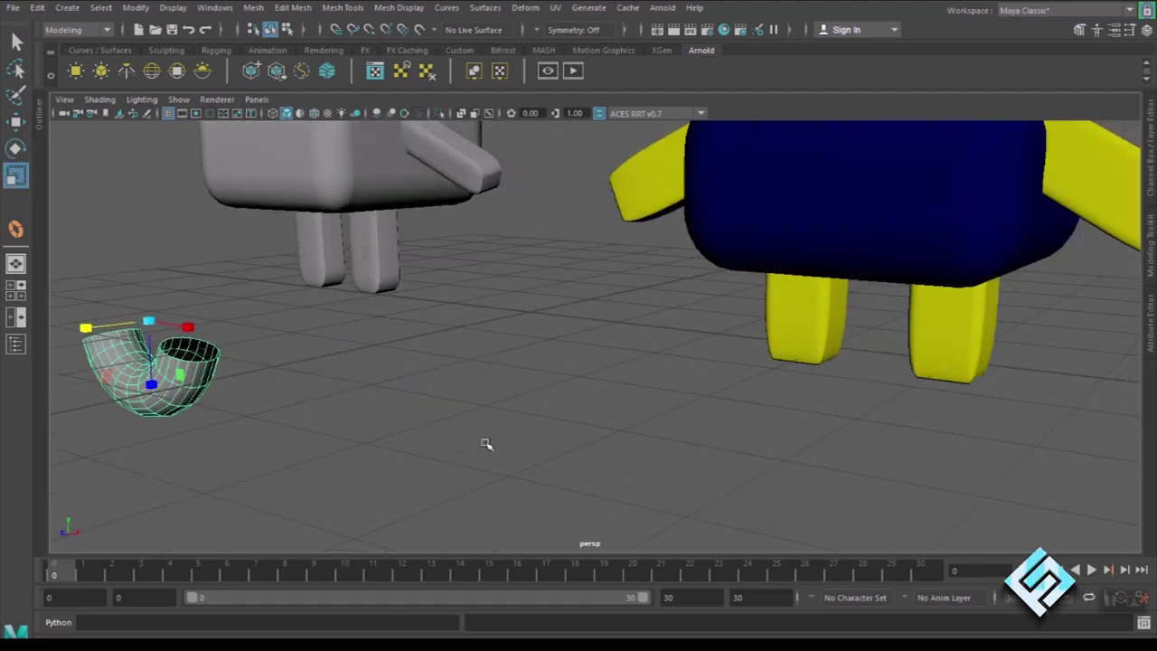
{"action": "left_click_drag", "start_coordinate": [114, 334], "coordinate": [98, 332]}
{"action": "mouse_move", "coordinate": [127, 333]}
{"action": "left_mouse_down"}
{"action": "mouse_move", "coordinate": [154, 400]}
{"action": "mouse_move", "coordinate": [211, 400]}
{"action": "left_mouse_up"}
{"action": "scroll", "coordinate": [217, 402], "scroll_direction": "up", "scroll_amount": 3}
{"action": "scroll", "coordinate": [223, 406], "scroll_direction": "up", "scroll_amount": 2}
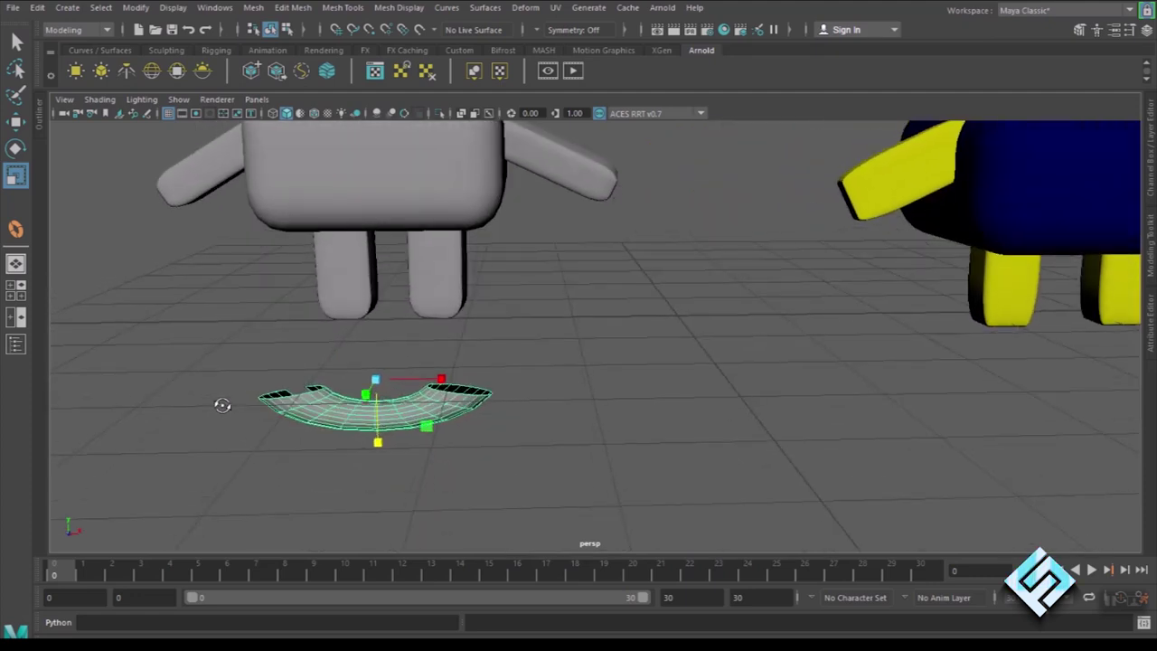
{"action": "left_click_drag", "start_coordinate": [360, 384], "coordinate": [343, 390]}
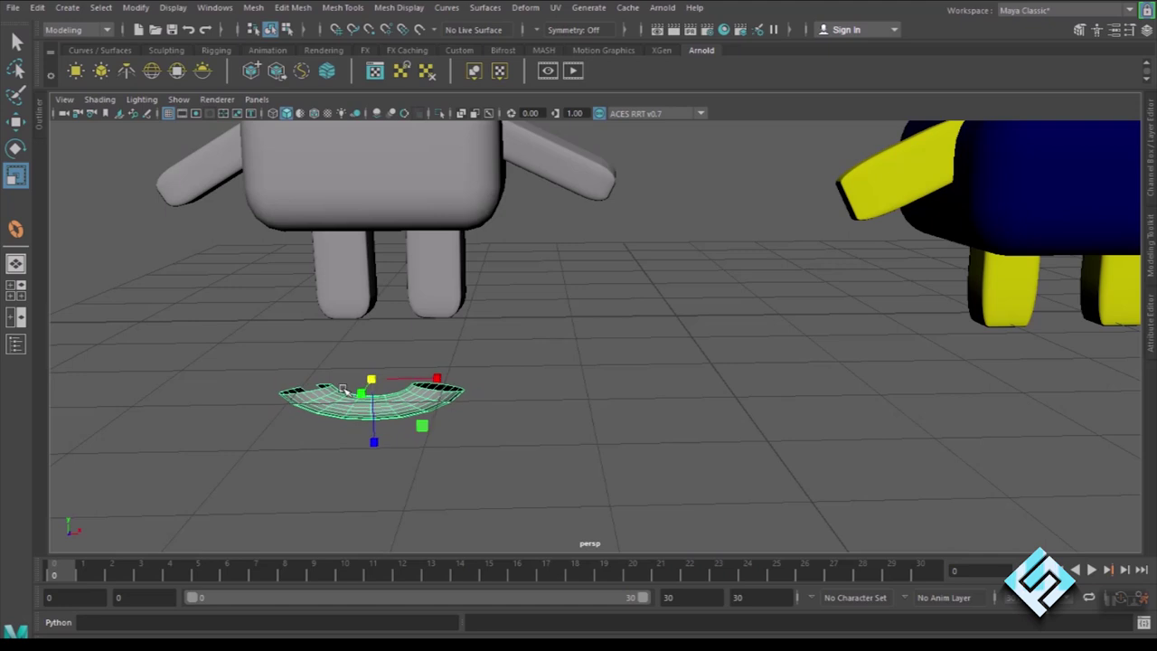
{"action": "left_click_drag", "start_coordinate": [475, 450], "coordinate": [473, 408], "text": "alt"}
{"action": "mouse_move", "coordinate": [499, 279]}
{"action": "left_mouse_down", "text": "alt"}
{"action": "mouse_move", "coordinate": [480, 353]}
{"action": "mouse_move", "coordinate": [473, 344]}
{"action": "left_mouse_up", "text": "alt"}
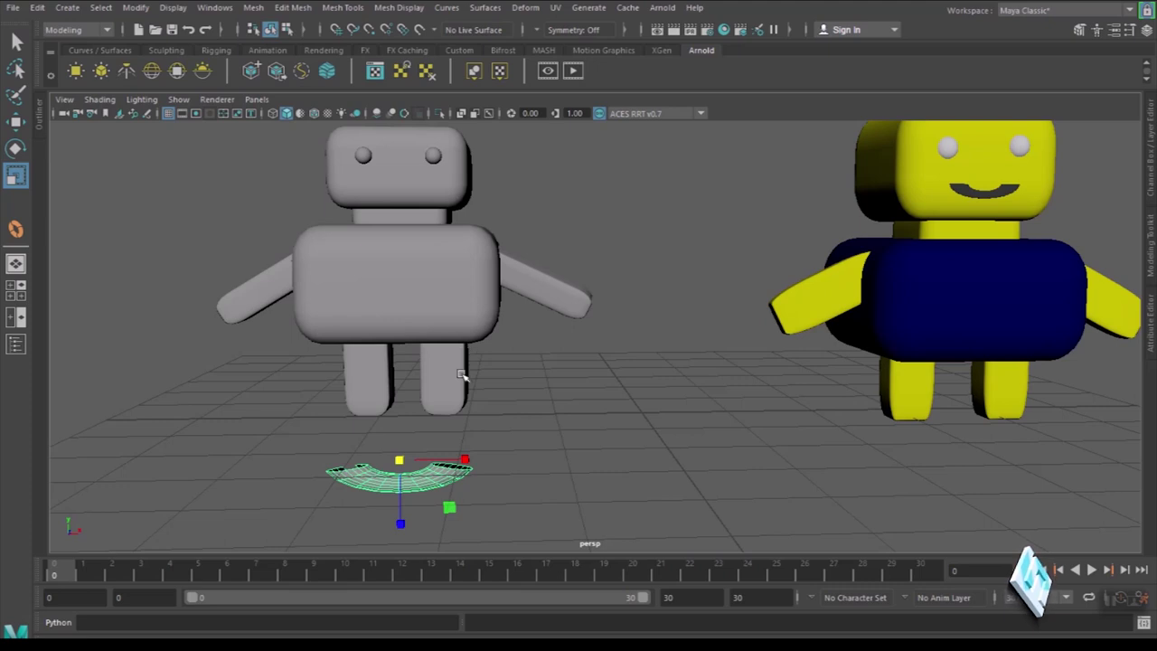
- Move the curved strip up onto the robot's face below the eyes
{"action": "key", "text": "w"}
{"action": "left_click_drag", "start_coordinate": [400, 382], "coordinate": [402, 102]}
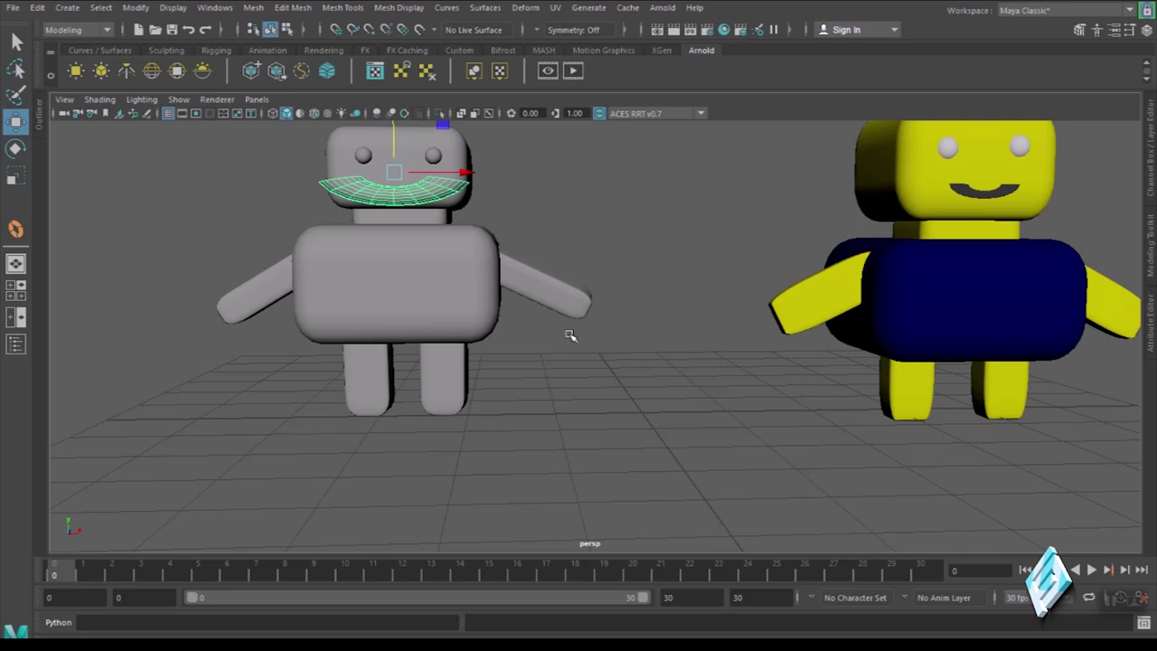
{"action": "left_click_drag", "start_coordinate": [568, 331], "coordinate": [479, 335], "text": "alt"}
{"action": "mouse_move", "coordinate": [135, 217]}
{"action": "left_mouse_down"}
{"action": "mouse_move", "coordinate": [245, 204]}
{"action": "mouse_move", "coordinate": [316, 237]}
{"action": "left_mouse_up"}
{"action": "left_click_drag", "start_coordinate": [325, 361], "coordinate": [381, 370], "text": "alt"}
- Shrink the mouth to fit the face and push it back into the head
{"action": "key", "text": "r"}
{"action": "left_click_drag", "start_coordinate": [376, 192], "coordinate": [344, 206]}
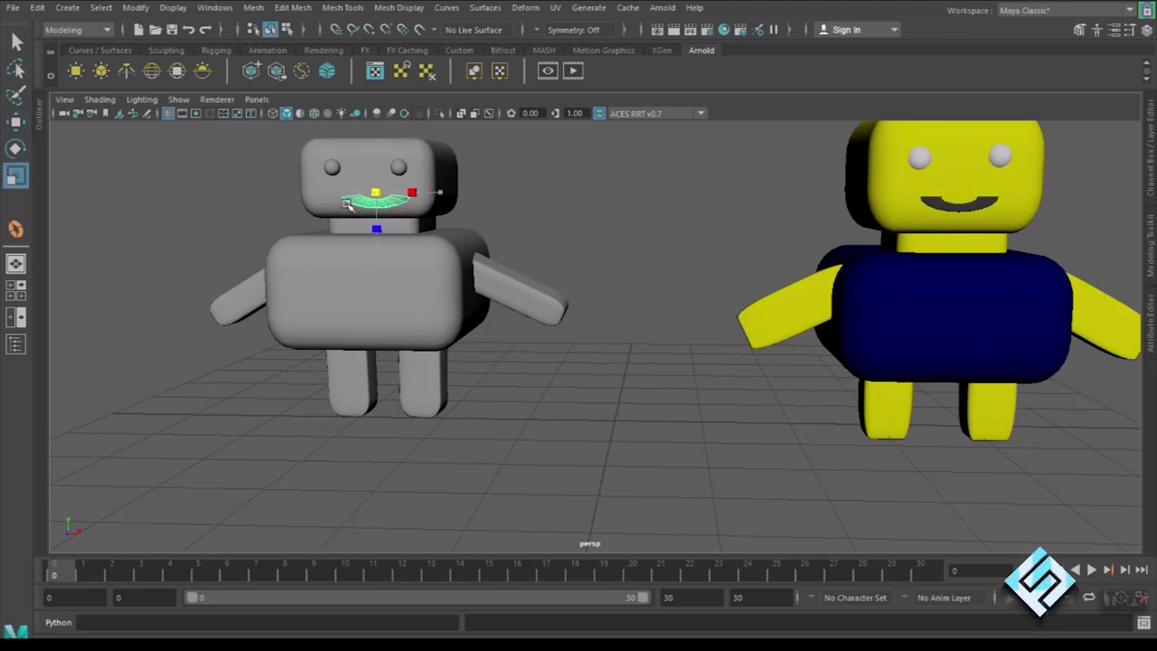
{"action": "key", "text": "w"}
{"action": "left_click_drag", "start_coordinate": [445, 196], "coordinate": [440, 192]}
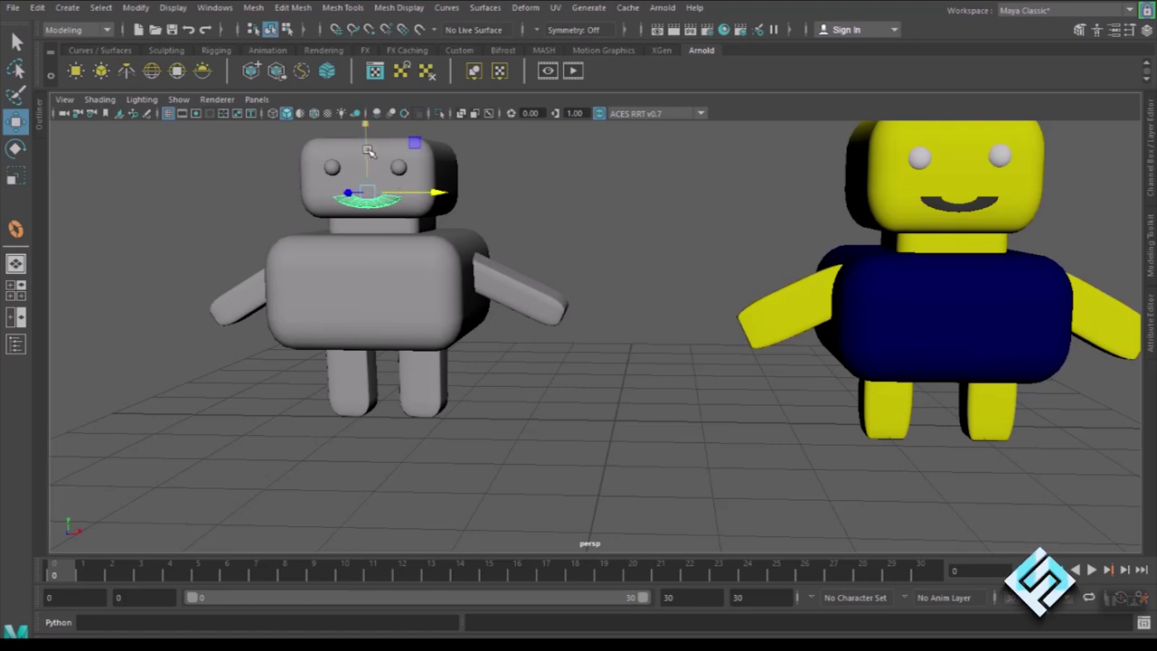
{"action": "left_click_drag", "start_coordinate": [488, 348], "coordinate": [498, 403], "text": "alt"}
{"action": "left_click_drag", "start_coordinate": [382, 541], "coordinate": [383, 537]}
{"action": "mouse_move", "coordinate": [466, 524]}
{"action": "left_mouse_down", "text": "alt"}
{"action": "mouse_move", "coordinate": [468, 467]}
{"action": "mouse_move", "coordinate": [530, 468]}
{"action": "left_mouse_up", "text": "alt"}
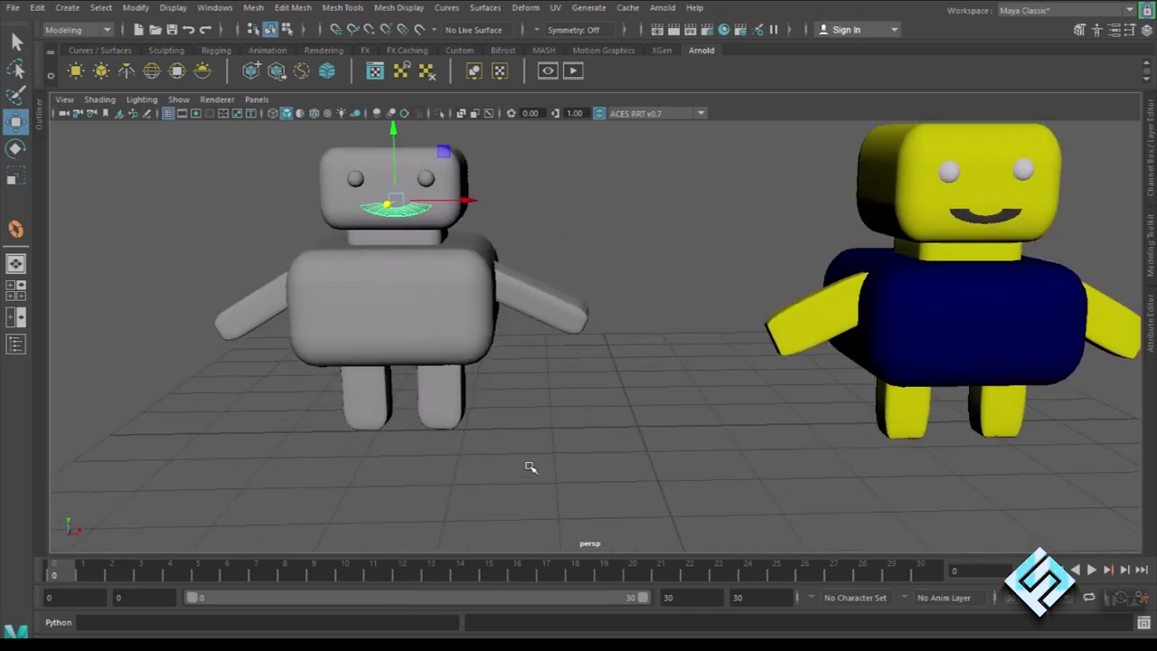
{"action": "left_click", "coordinate": [530, 468]}
- Check the mouth's rotation and placement, then frame both characters facing forward
{"action": "middle_click_drag", "start_coordinate": [477, 435], "coordinate": [481, 449], "text": "alt"}
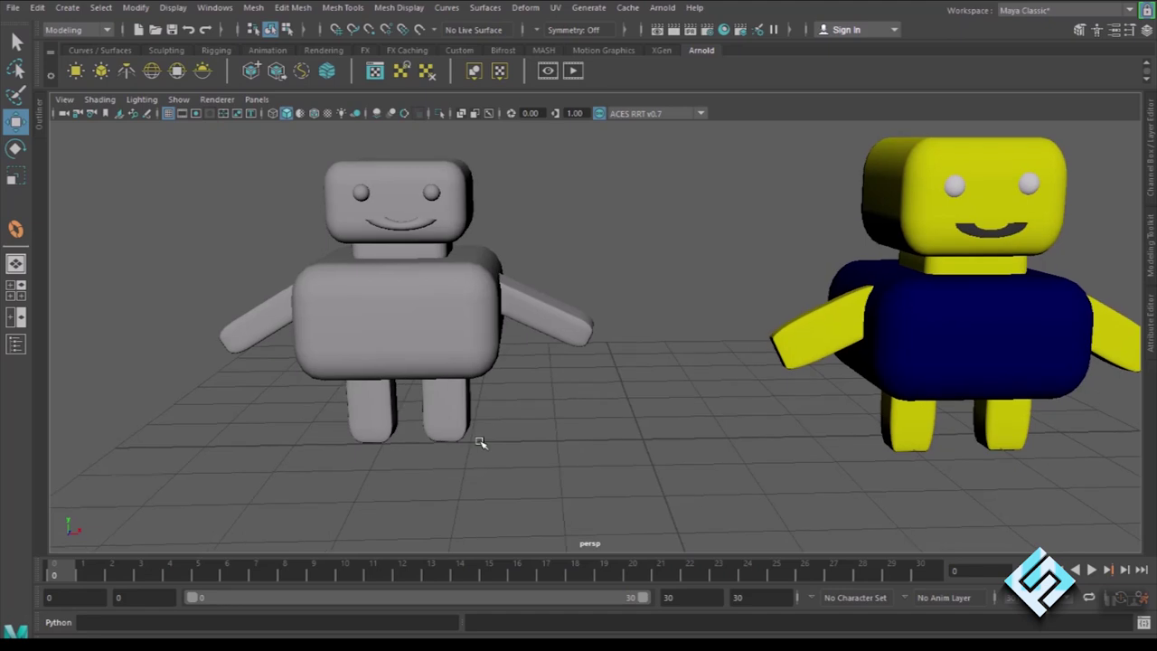
{"action": "left_click", "coordinate": [407, 231]}
{"action": "key", "text": "e"}
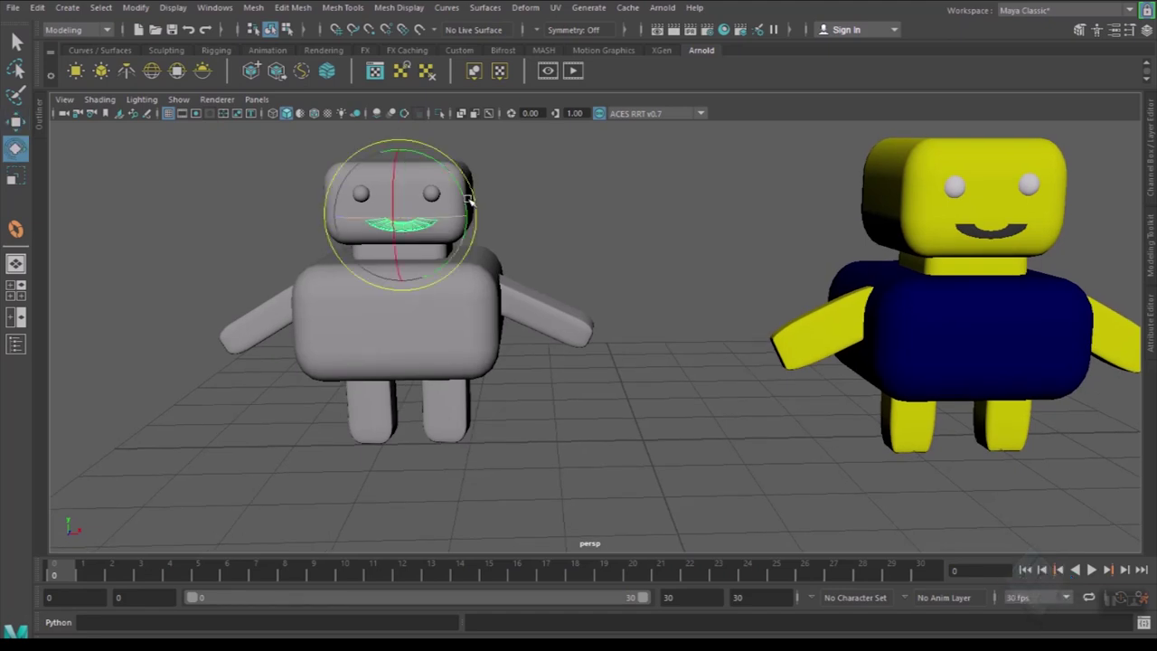
{"action": "left_click", "coordinate": [530, 383]}
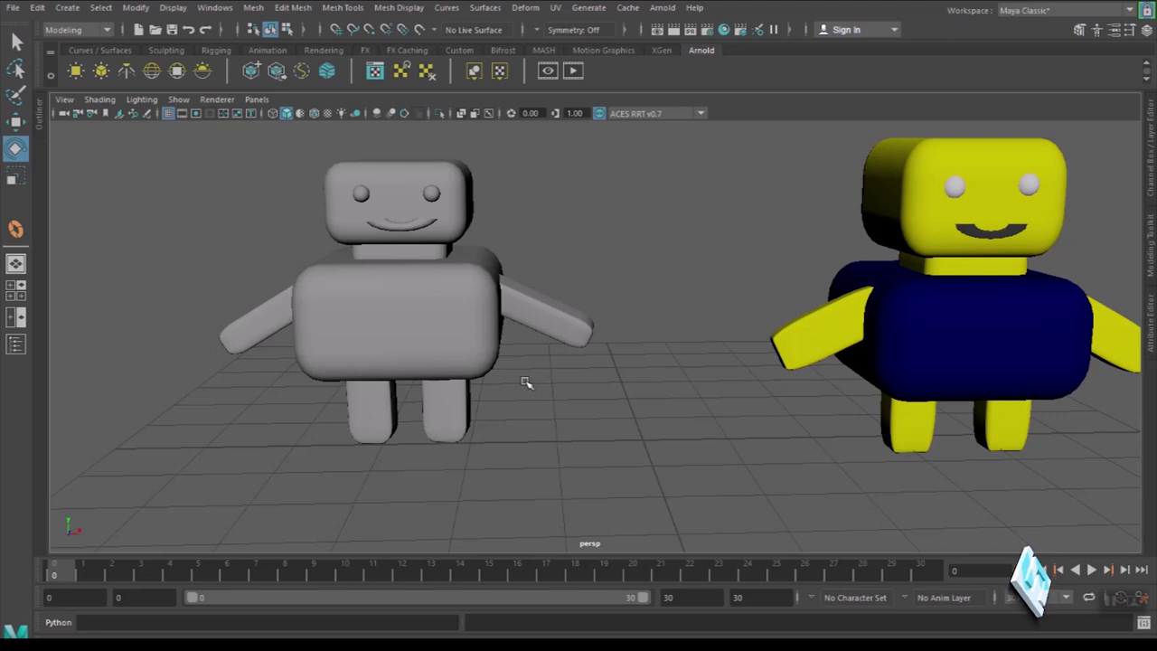
{"action": "left_click", "coordinate": [412, 233]}
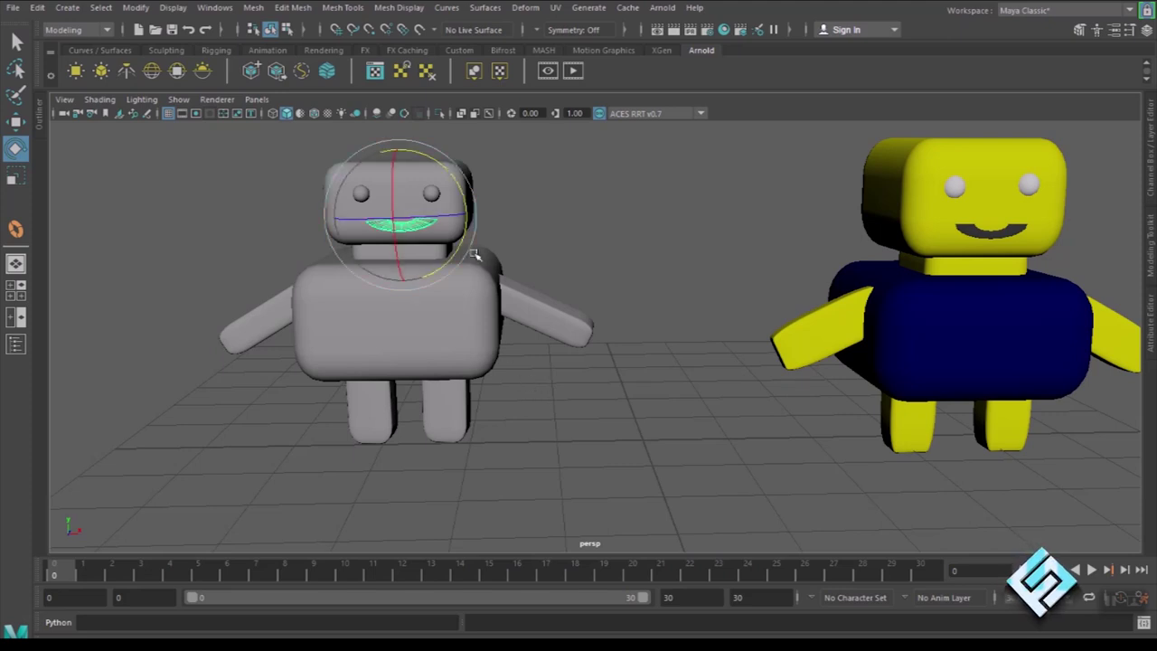
{"action": "key", "text": "w"}
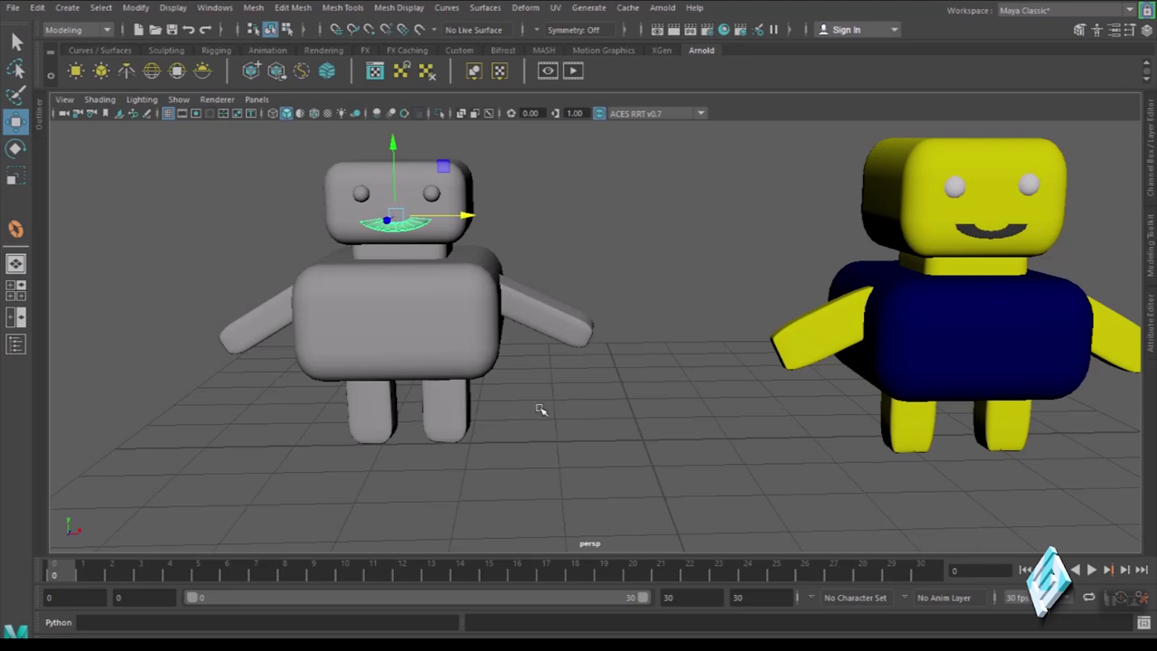
{"action": "left_click", "coordinate": [543, 409]}
{"action": "right_click_drag", "start_coordinate": [538, 417], "coordinate": [587, 457], "text": "alt"}
{"action": "left_click_drag", "start_coordinate": [587, 457], "coordinate": [587, 460], "text": "alt"}
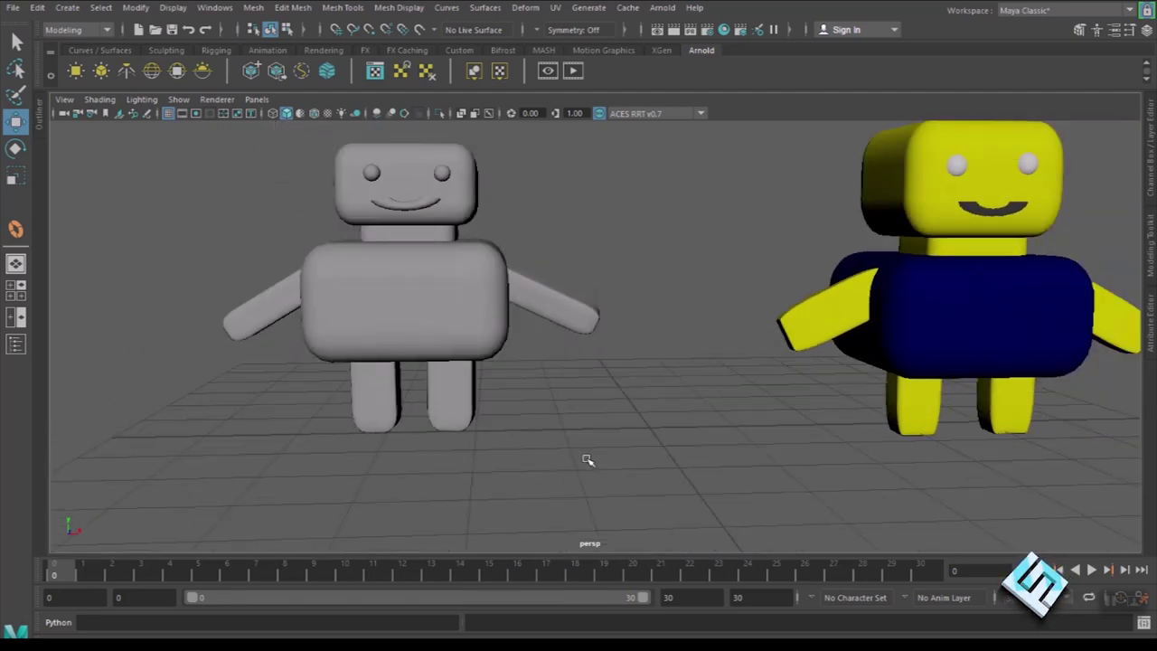
{"action": "left_click", "coordinate": [413, 316]}
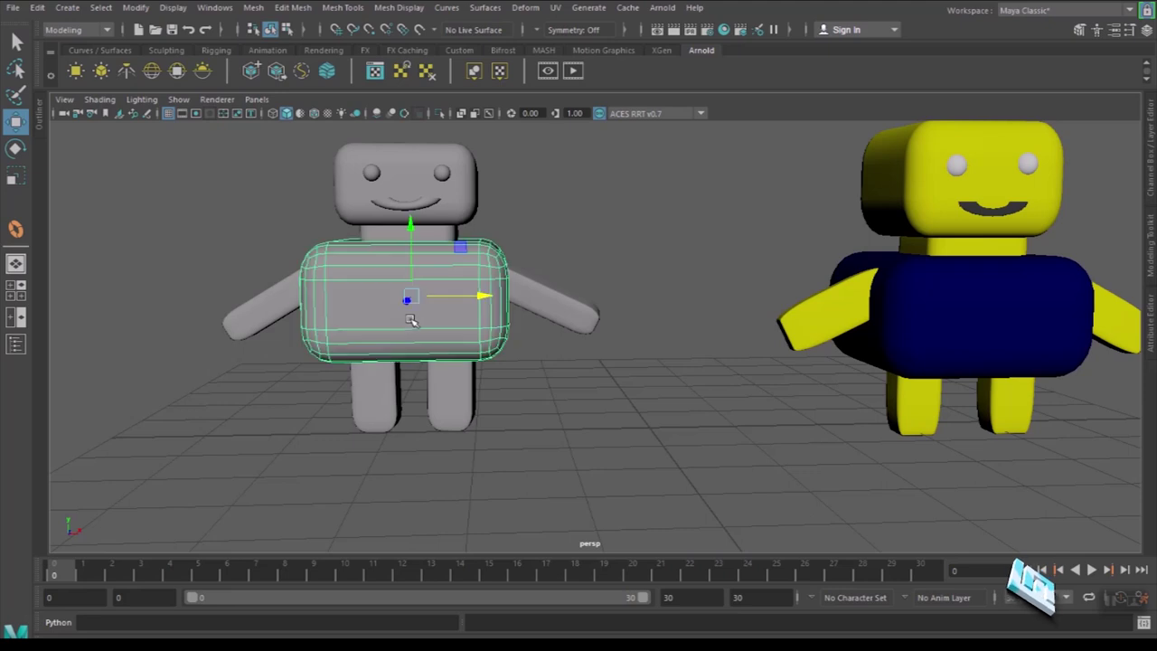
- Give the body a new Lambert, lambert11, coloured dark navy blue (H 240, S 1, V 0.224)
{"action": "right_click", "coordinate": [411, 225]}
{"action": "left_click", "coordinate": [421, 590]}
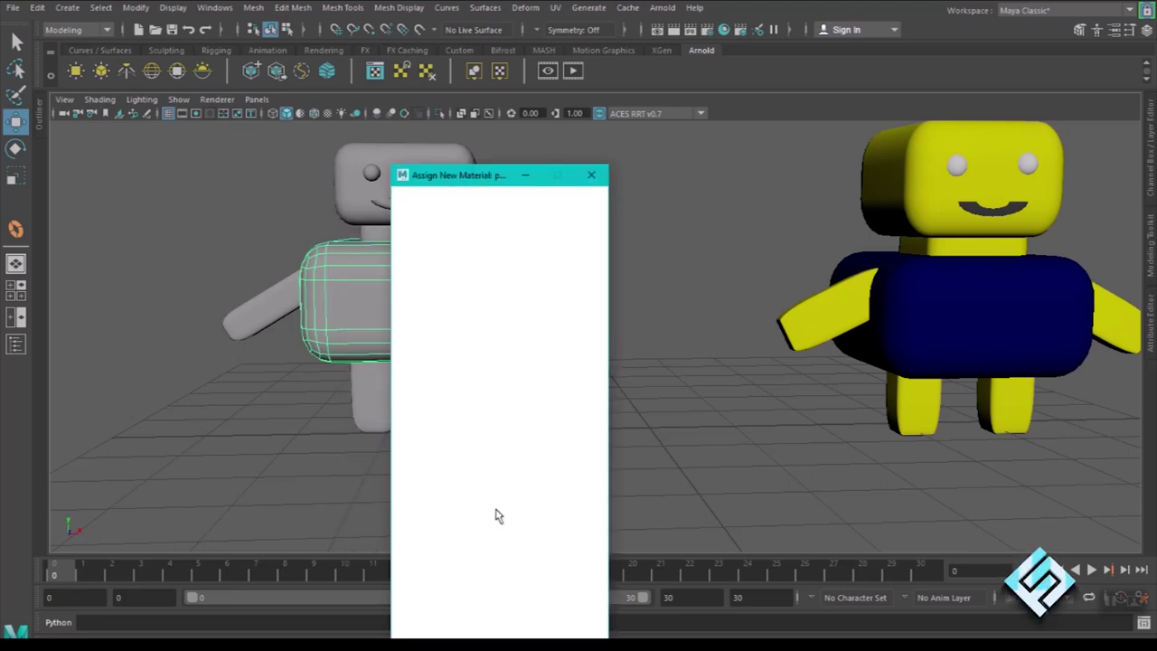
{"action": "left_click", "coordinate": [511, 431]}
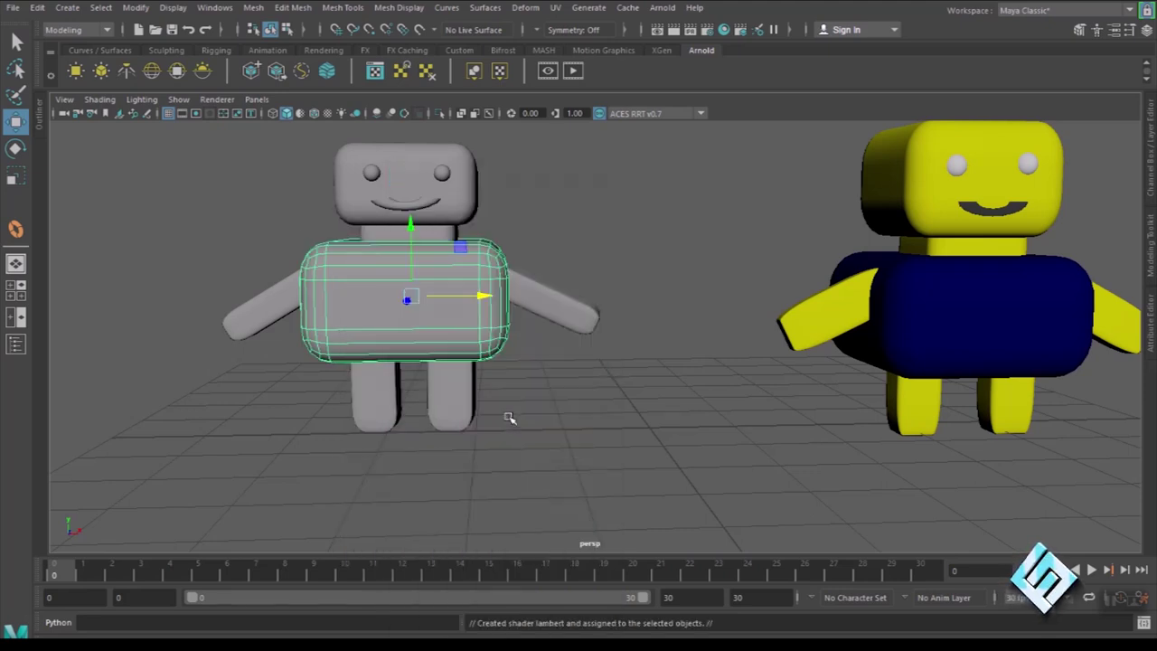
{"action": "left_click", "coordinate": [1148, 333]}
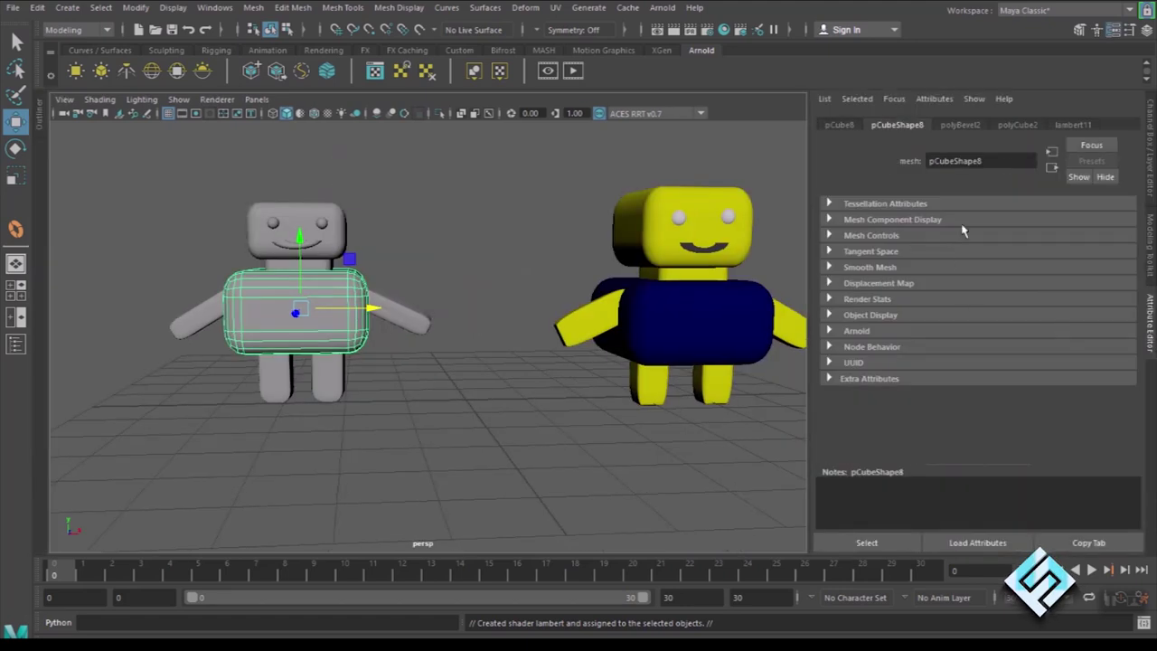
{"action": "left_click", "coordinate": [1073, 125]}
{"action": "left_click", "coordinate": [959, 288]}
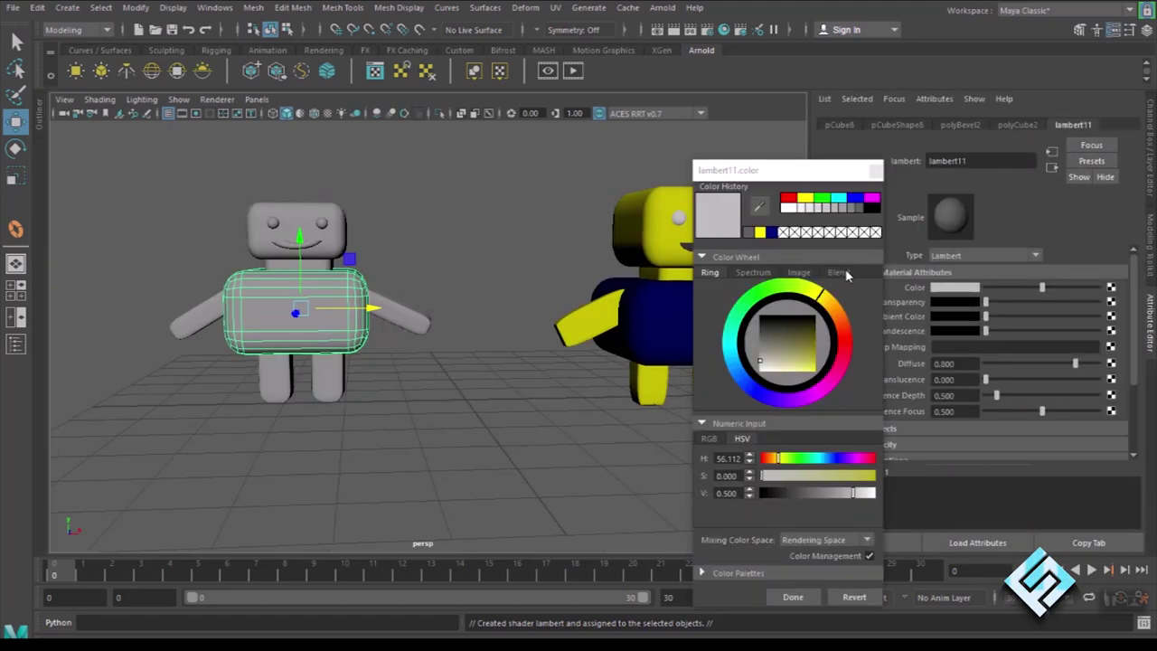
{"action": "left_click", "coordinate": [773, 233]}
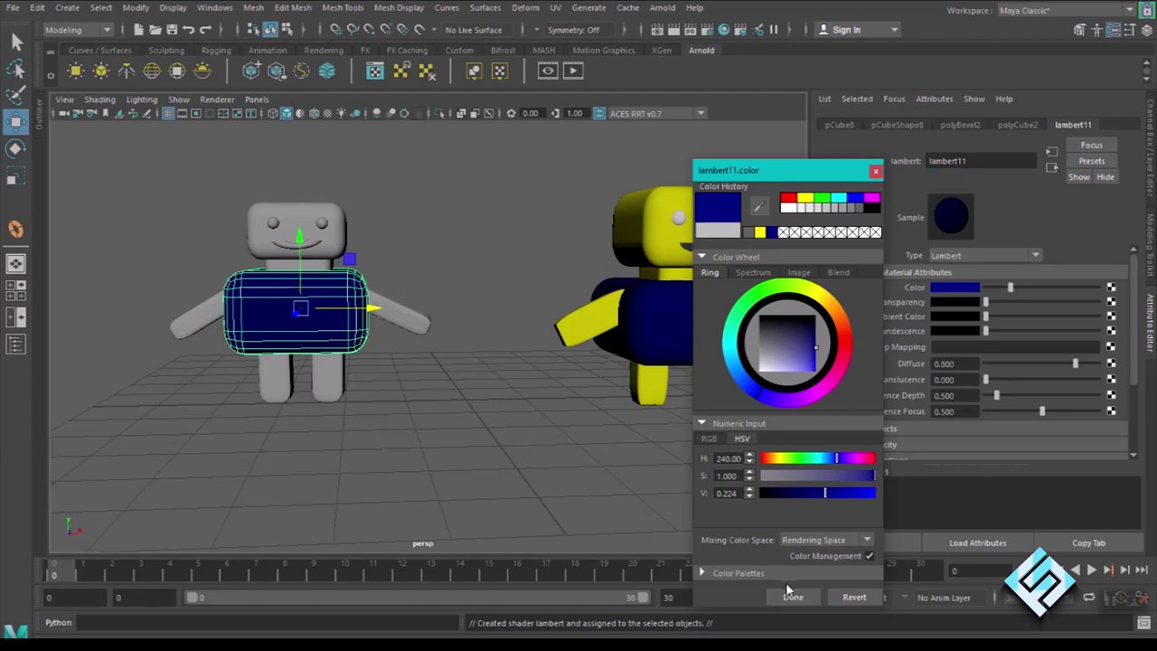
{"action": "left_click", "coordinate": [791, 595]}
{"action": "left_click", "coordinate": [192, 325]}
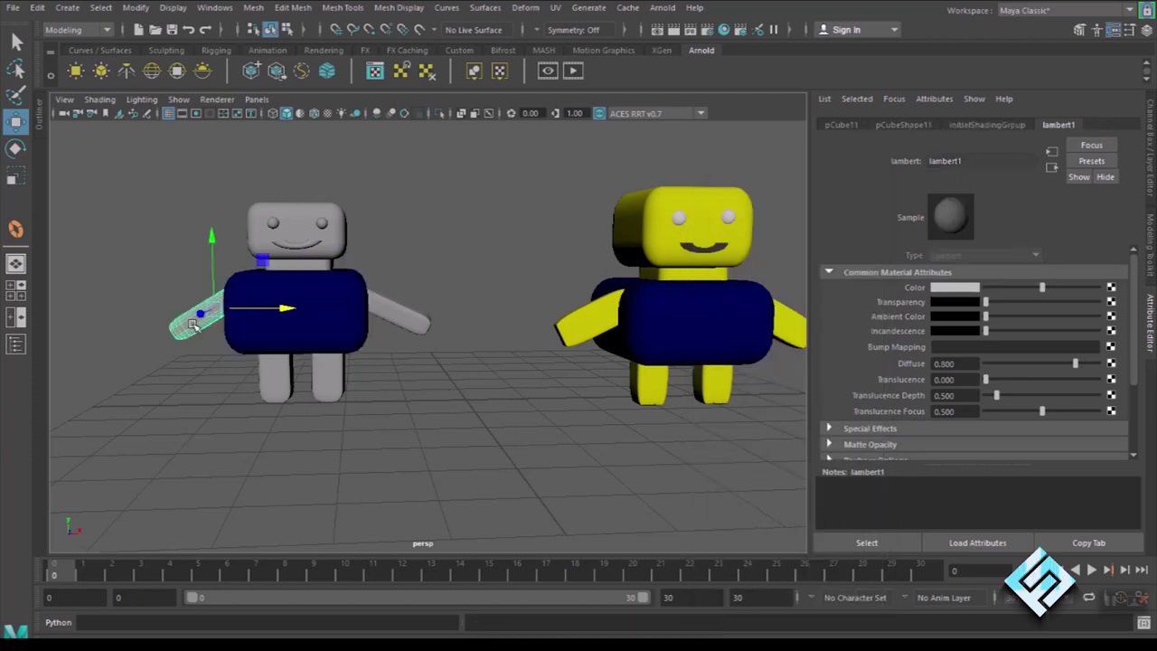
- Select both arms, both legs, neck and head and give them one yellow Lambert, lambert12
{"action": "left_click", "coordinate": [392, 321]}
{"action": "left_click", "coordinate": [336, 387], "text": "shift"}
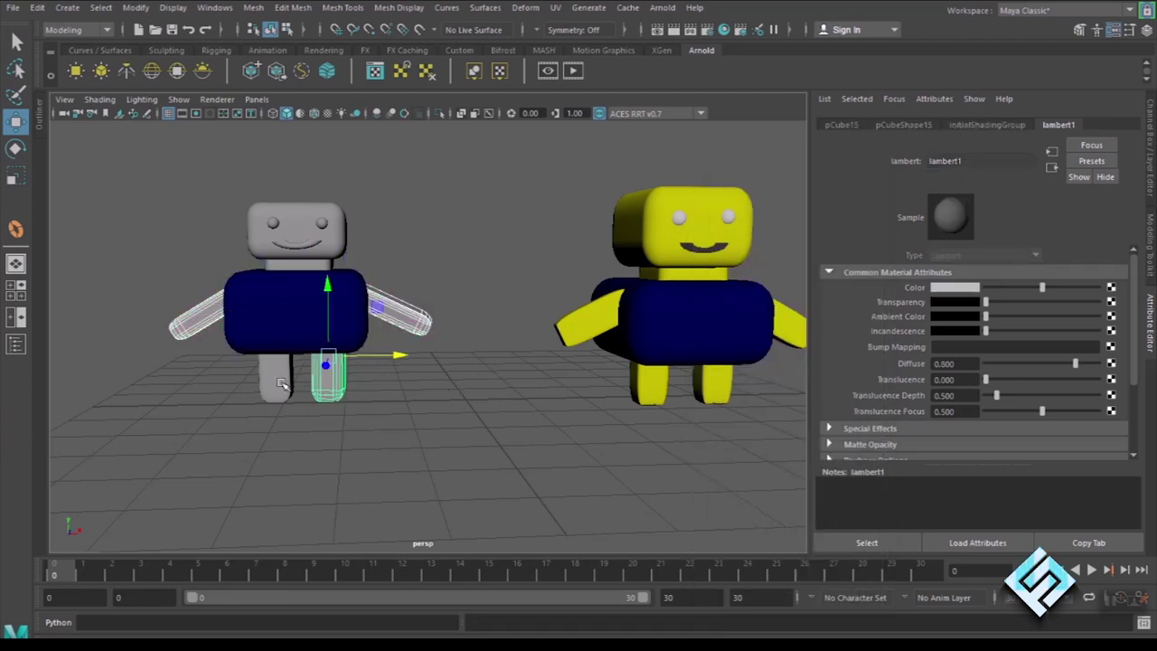
{"action": "left_click", "coordinate": [283, 385], "text": "shift"}
{"action": "left_click", "coordinate": [322, 265], "text": "shift"}
{"action": "left_click", "coordinate": [332, 249], "text": "shift"}
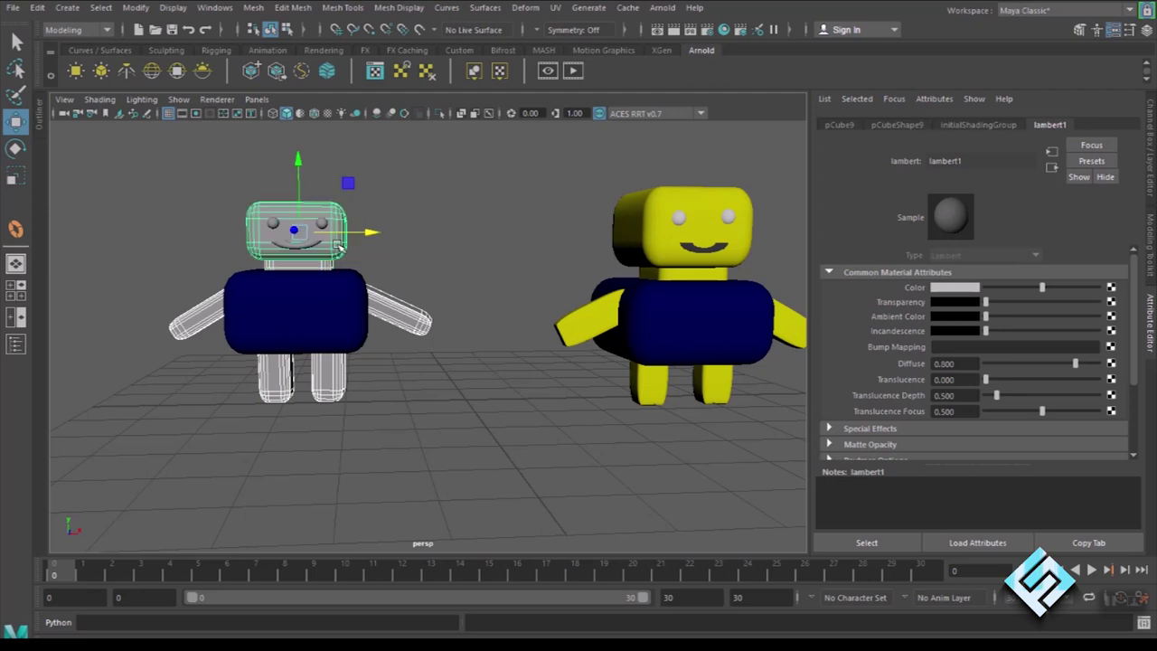
{"action": "right_click_drag", "start_coordinate": [336, 222], "coordinate": [356, 576]}
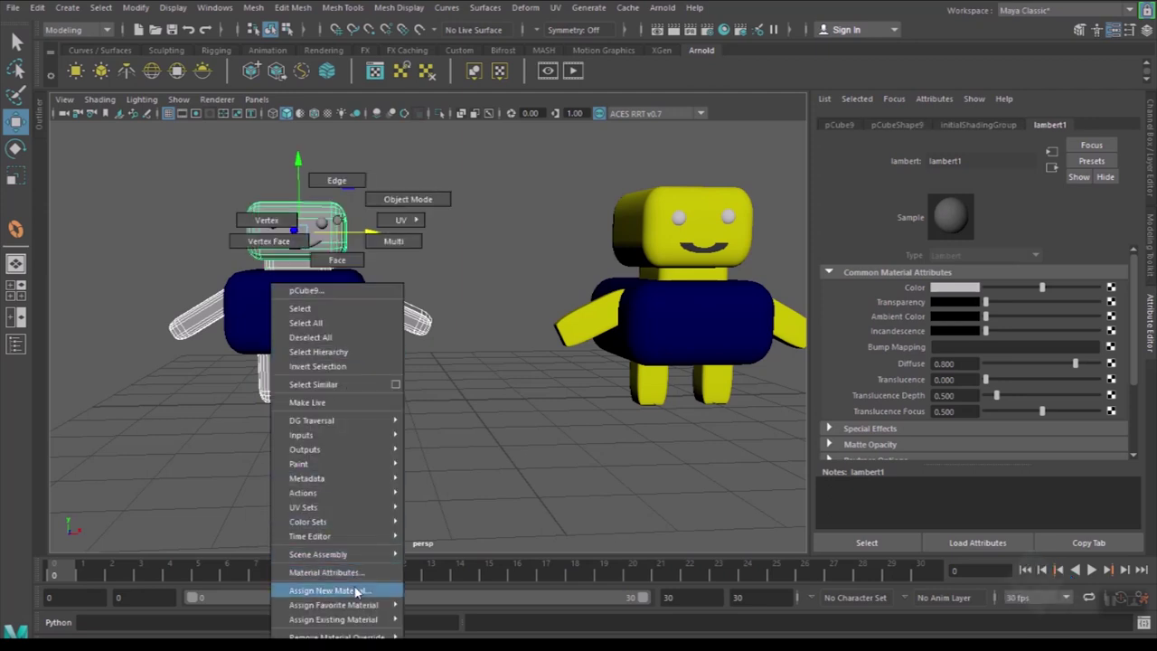
{"action": "left_click", "coordinate": [335, 590]}
{"action": "left_click", "coordinate": [515, 418]}
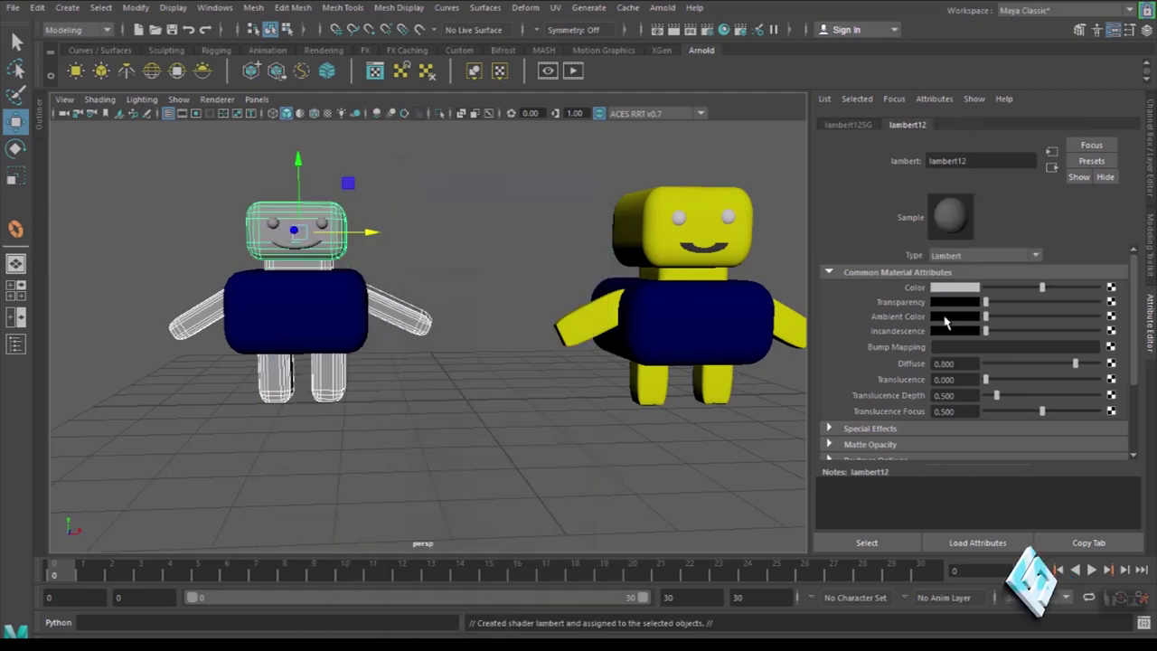
{"action": "left_click", "coordinate": [963, 289]}
{"action": "left_click", "coordinate": [778, 254]}
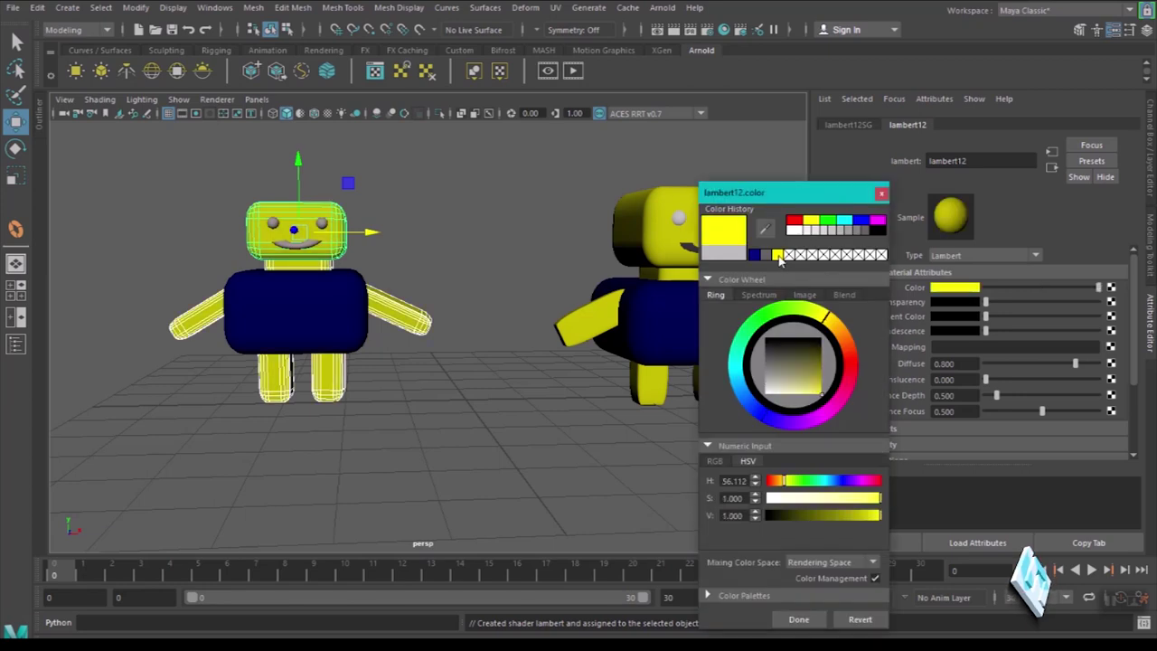
{"action": "left_click", "coordinate": [800, 619]}
{"action": "left_click", "coordinate": [448, 326]}
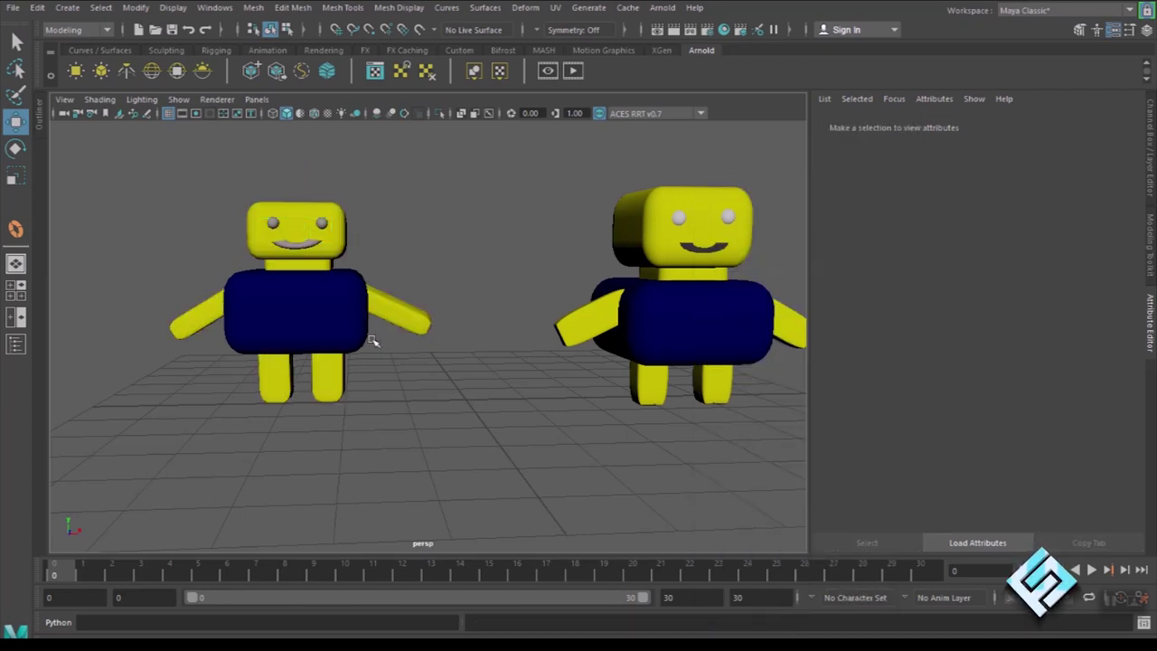
- Select both eyes and give them a new dark grey Lambert, lambert13, value 0.122
{"action": "scroll", "coordinate": [365, 298], "scroll_direction": "up", "scroll_amount": 2}
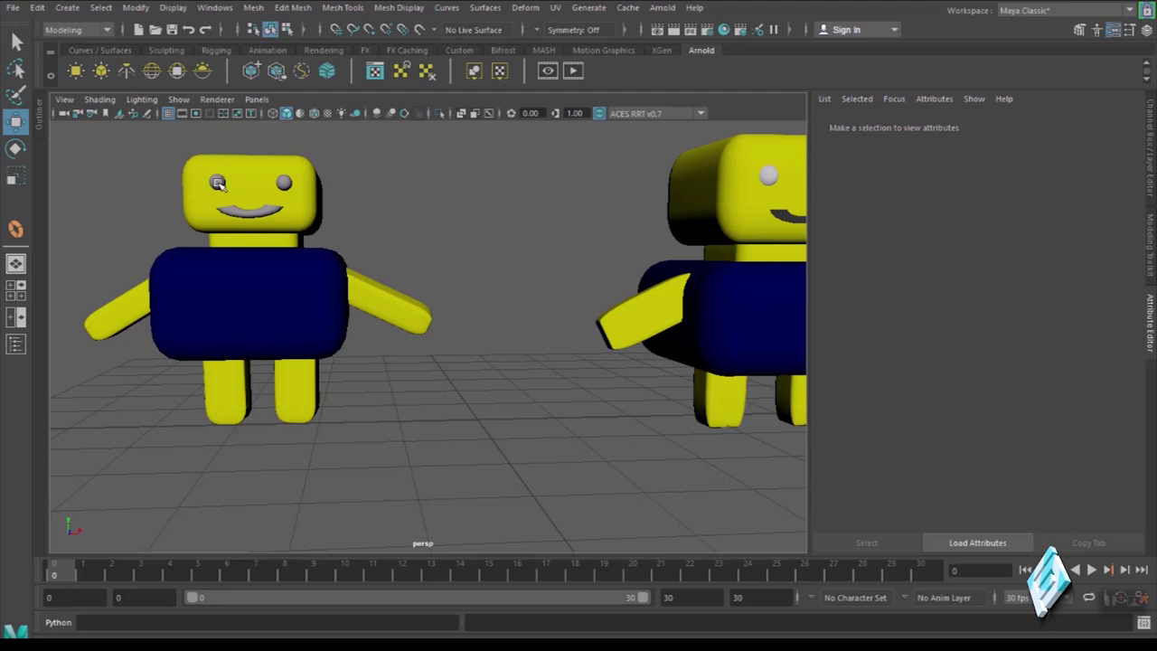
{"action": "left_click", "coordinate": [217, 184]}
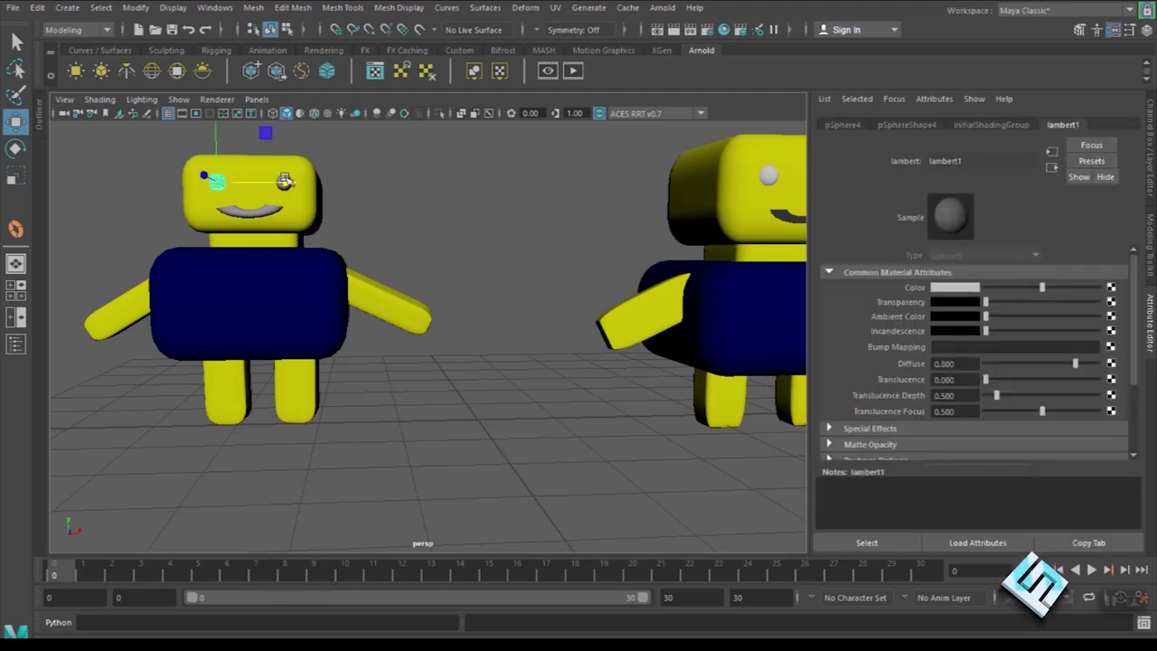
{"action": "left_click", "coordinate": [402, 214]}
{"action": "left_click", "coordinate": [283, 183]}
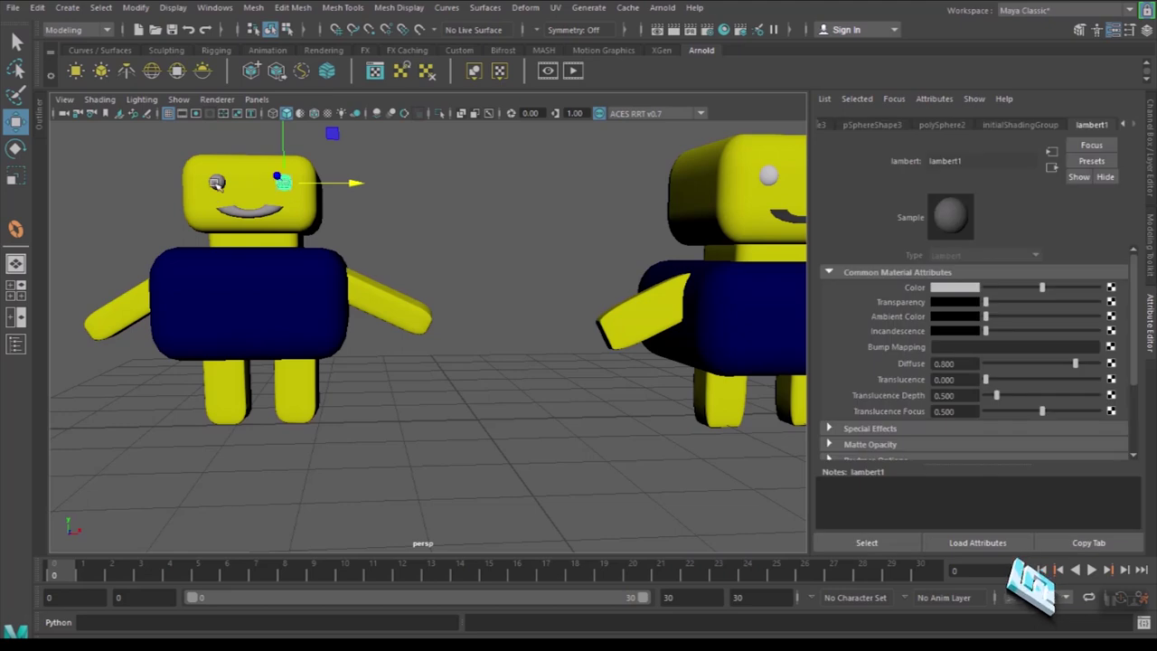
{"action": "left_click", "coordinate": [217, 184]}
{"action": "right_click_drag", "start_coordinate": [243, 184], "coordinate": [225, 543]}
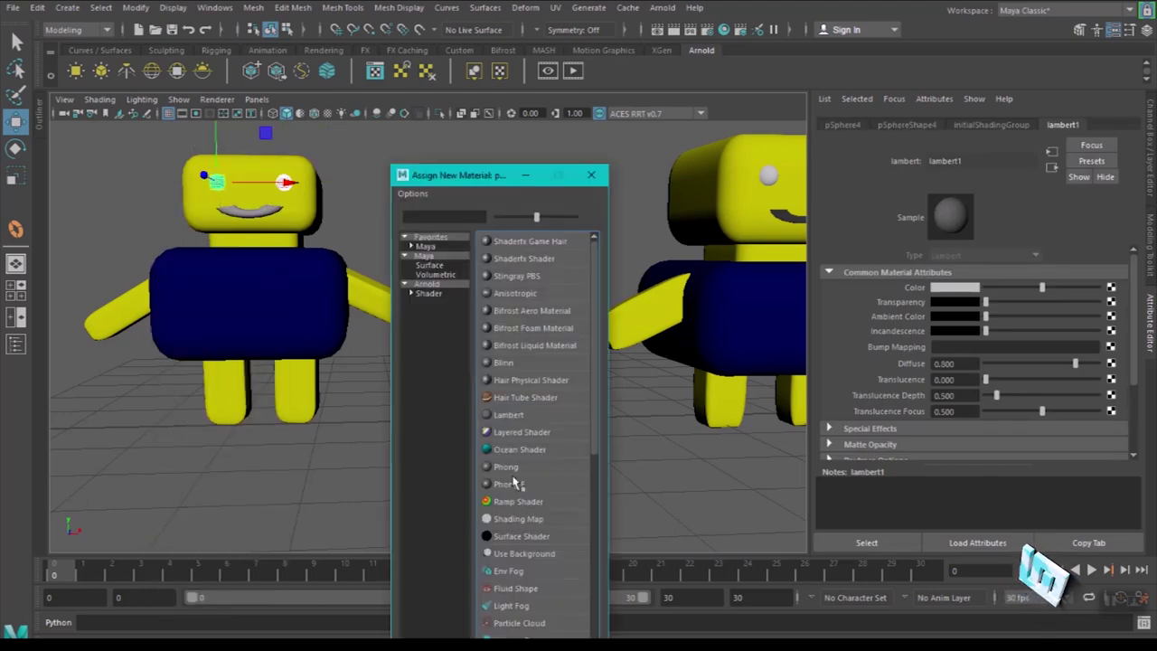
{"action": "left_click", "coordinate": [518, 415]}
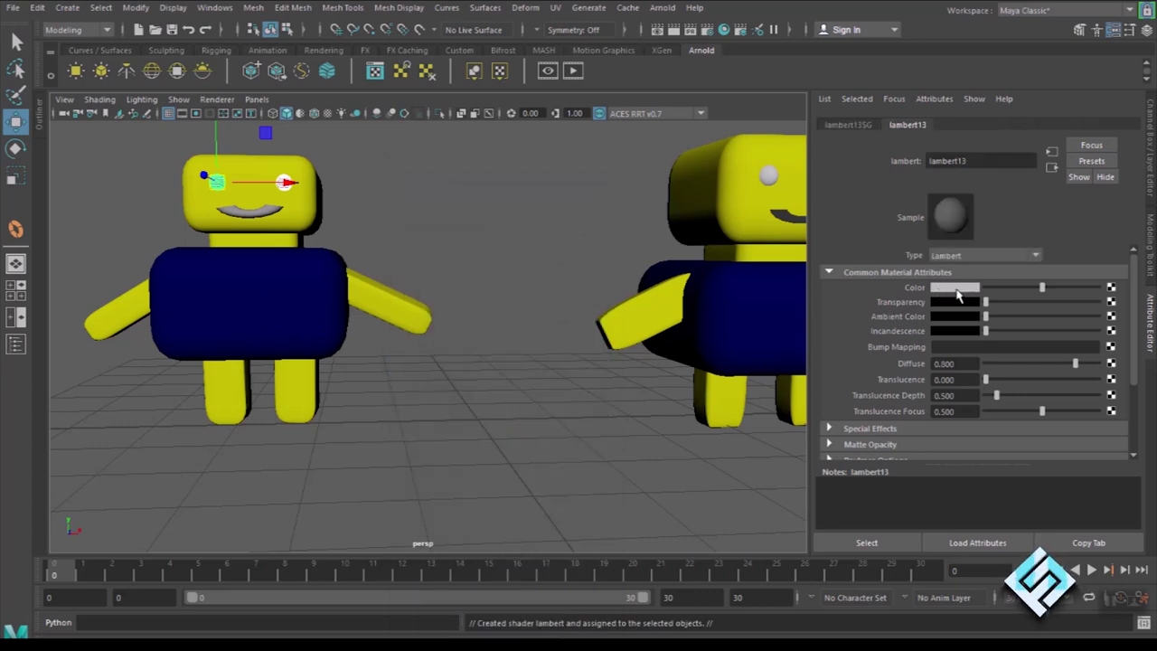
{"action": "left_click", "coordinate": [956, 290]}
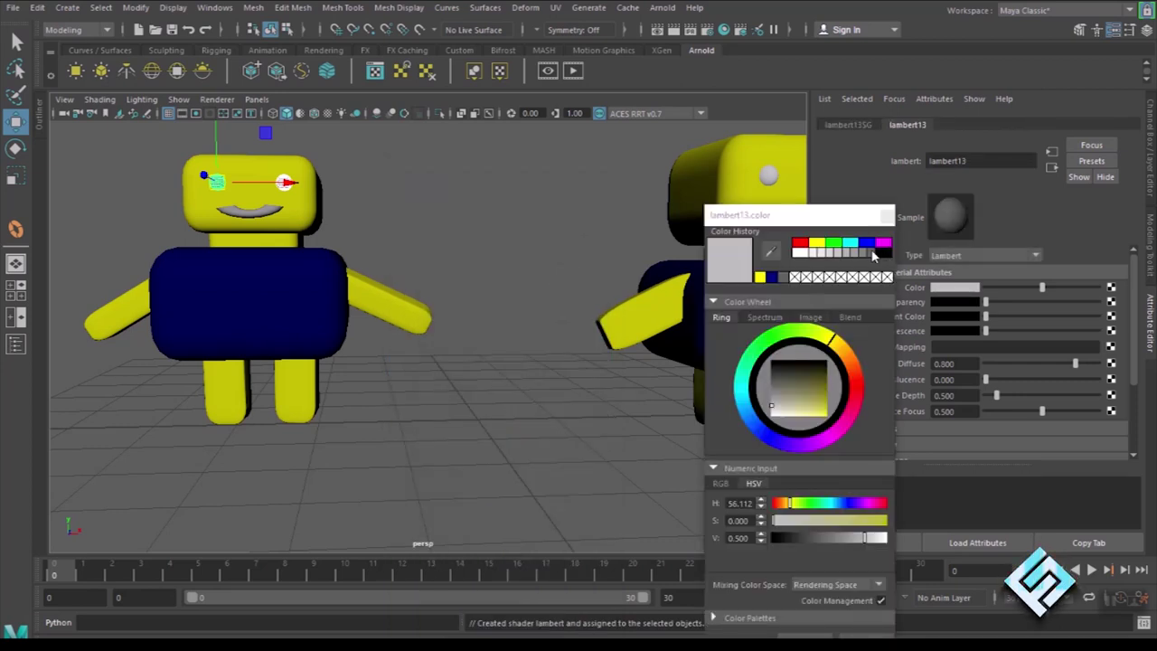
{"action": "left_click", "coordinate": [873, 257]}
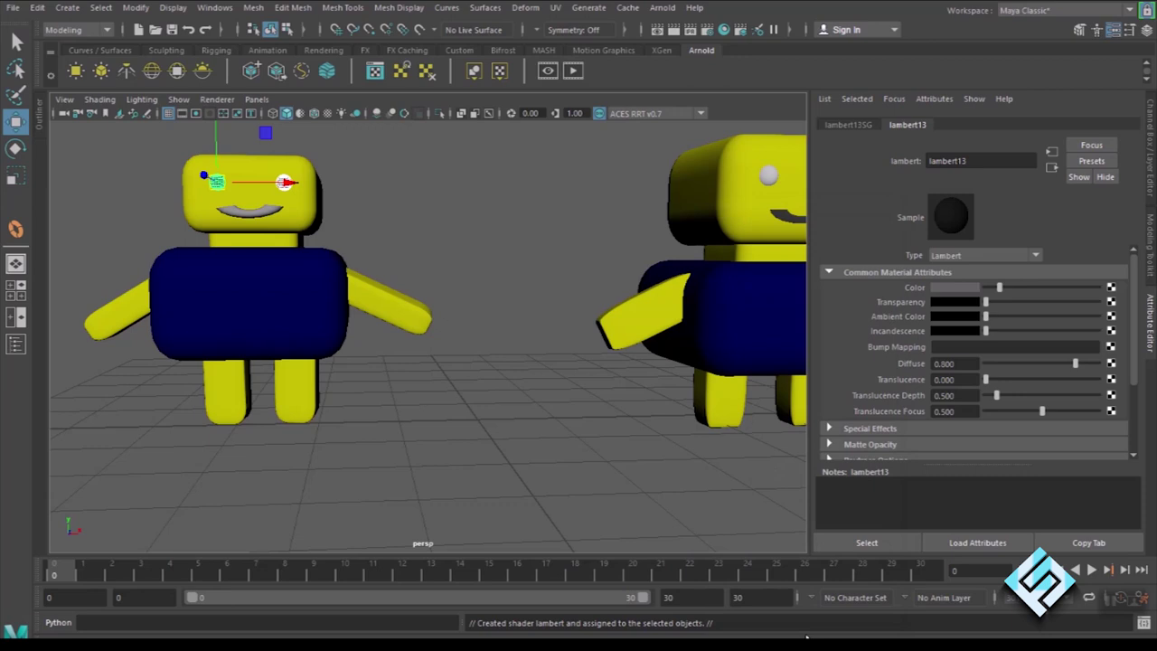
{"action": "left_click", "coordinate": [504, 324]}
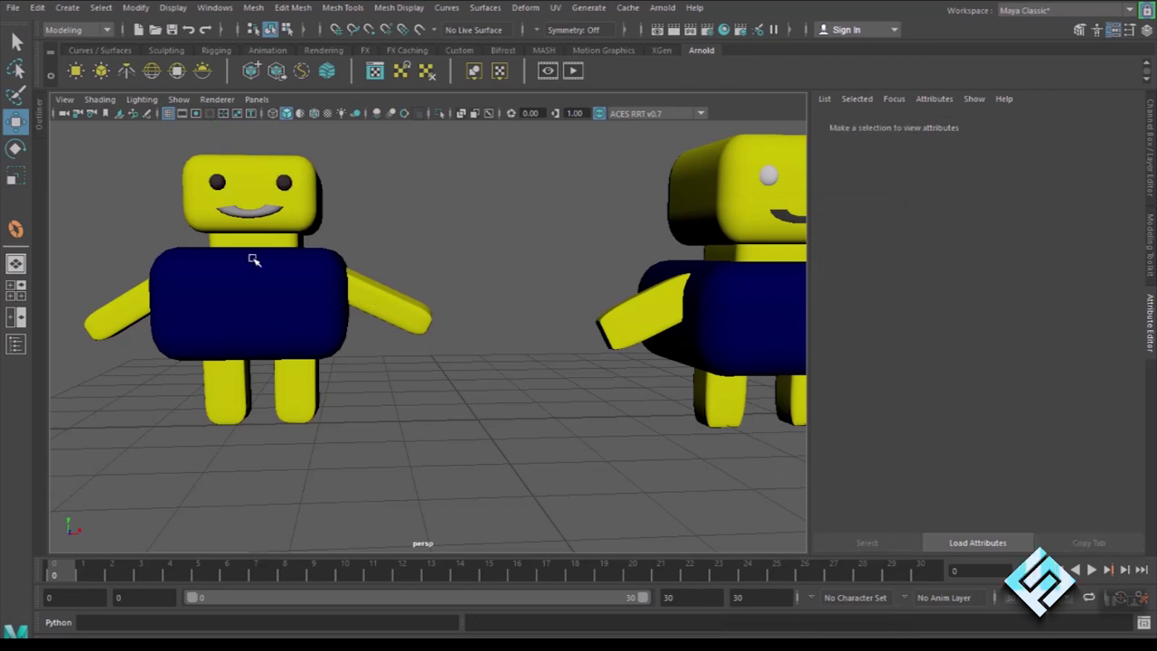
{"action": "scroll", "coordinate": [425, 402], "scroll_direction": "down", "scroll_amount": 5}
{"action": "scroll", "coordinate": [425, 403], "scroll_direction": "up", "scroll_amount": 1}
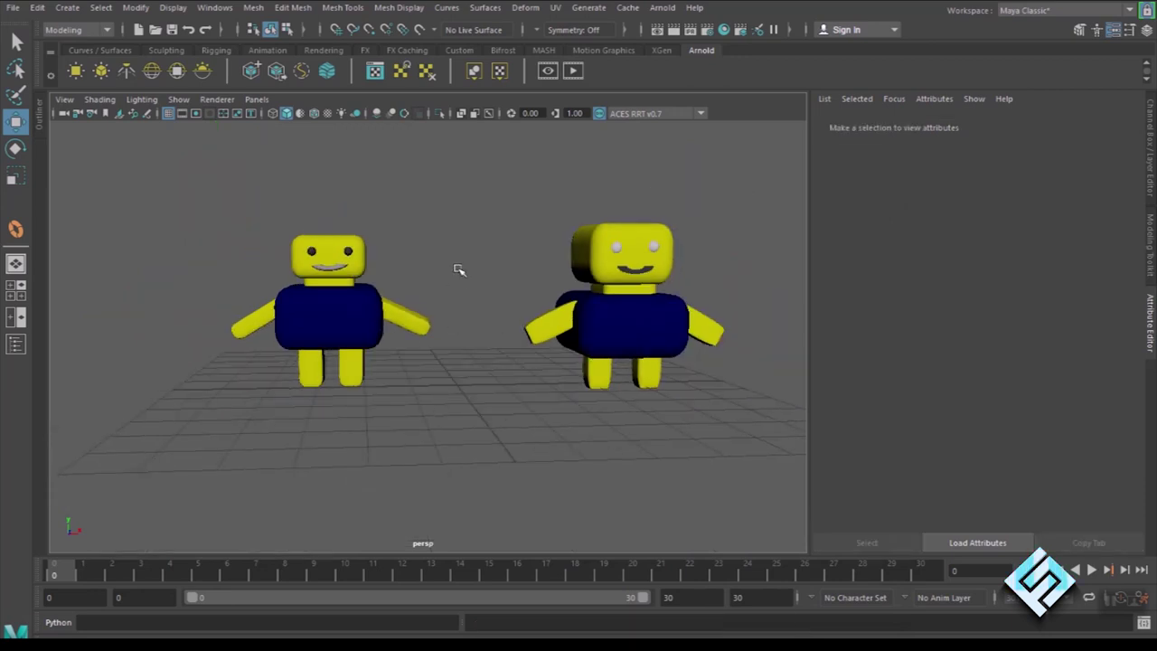
{"action": "mouse_move", "coordinate": [436, 353]}
{"action": "left_mouse_down", "text": "alt"}
{"action": "mouse_move", "coordinate": [302, 352]}
{"action": "mouse_move", "coordinate": [582, 349]}
{"action": "mouse_move", "coordinate": [460, 356]}
{"action": "mouse_move", "coordinate": [424, 343]}
{"action": "mouse_move", "coordinate": [402, 356]}
{"action": "mouse_move", "coordinate": [345, 349]}
{"action": "mouse_move", "coordinate": [400, 346]}
{"action": "mouse_move", "coordinate": [342, 340]}
{"action": "left_mouse_up", "text": "alt"}
{"action": "scroll", "coordinate": [420, 348], "scroll_direction": "up", "scroll_amount": 2}
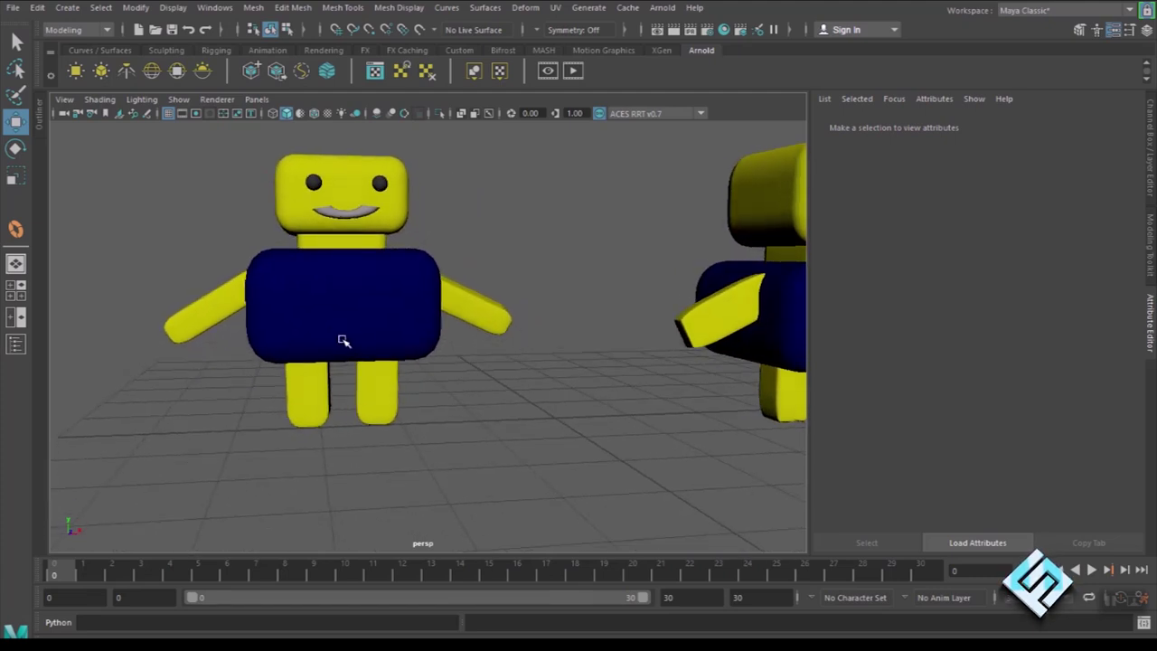
{"action": "left_click_drag", "start_coordinate": [615, 334], "coordinate": [504, 334], "text": "alt"}
{"action": "mouse_move", "coordinate": [483, 293]}
{"action": "left_mouse_down", "text": "alt"}
{"action": "mouse_move", "coordinate": [483, 328]}
{"action": "mouse_move", "coordinate": [498, 318]}
{"action": "mouse_move", "coordinate": [489, 306]}
{"action": "mouse_move", "coordinate": [476, 310]}
{"action": "mouse_move", "coordinate": [527, 313]}
{"action": "mouse_move", "coordinate": [507, 312]}
{"action": "left_mouse_up", "text": "alt"}
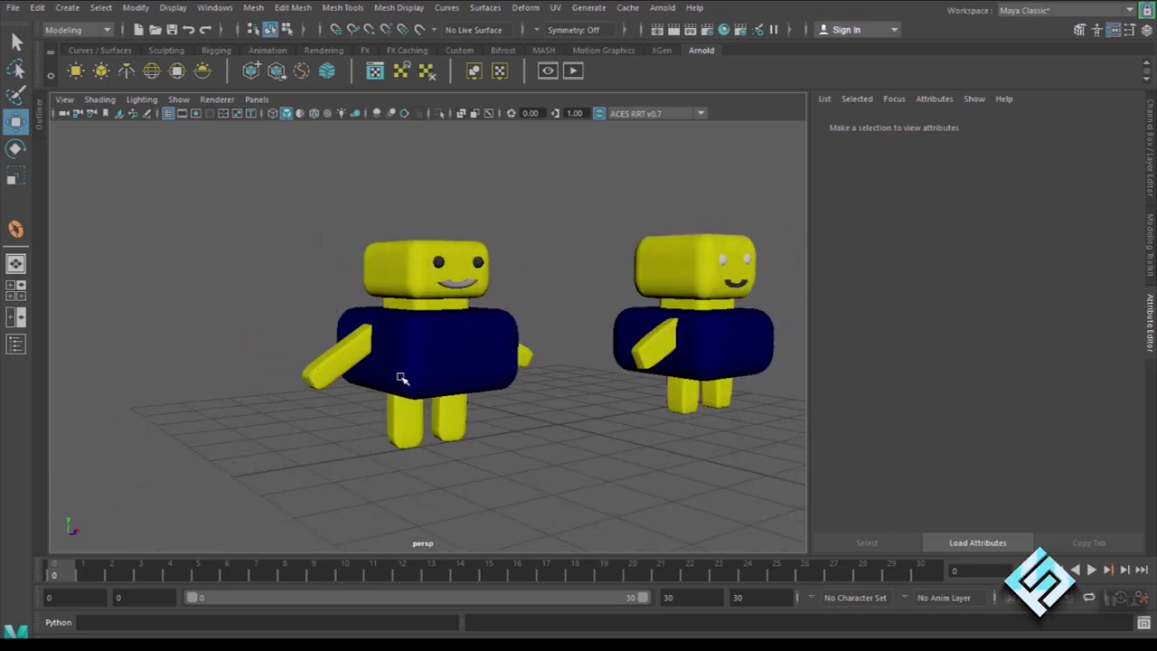
{"action": "mouse_move", "coordinate": [614, 425]}
{"action": "left_mouse_down", "text": "alt"}
{"action": "mouse_move", "coordinate": [555, 419]}
{"action": "mouse_move", "coordinate": [488, 386]}
{"action": "mouse_move", "coordinate": [473, 434]}
{"action": "mouse_move", "coordinate": [485, 452]}
{"action": "mouse_move", "coordinate": [434, 449]}
{"action": "mouse_move", "coordinate": [564, 447]}
{"action": "mouse_move", "coordinate": [486, 452]}
{"action": "left_mouse_up", "text": "alt"}
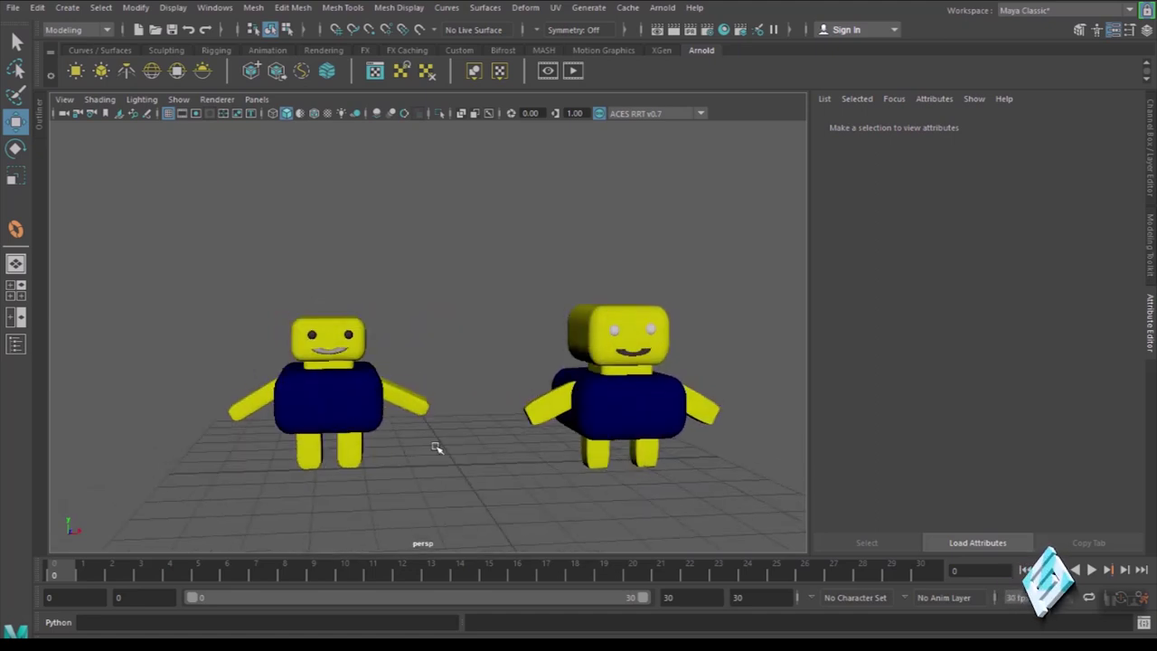